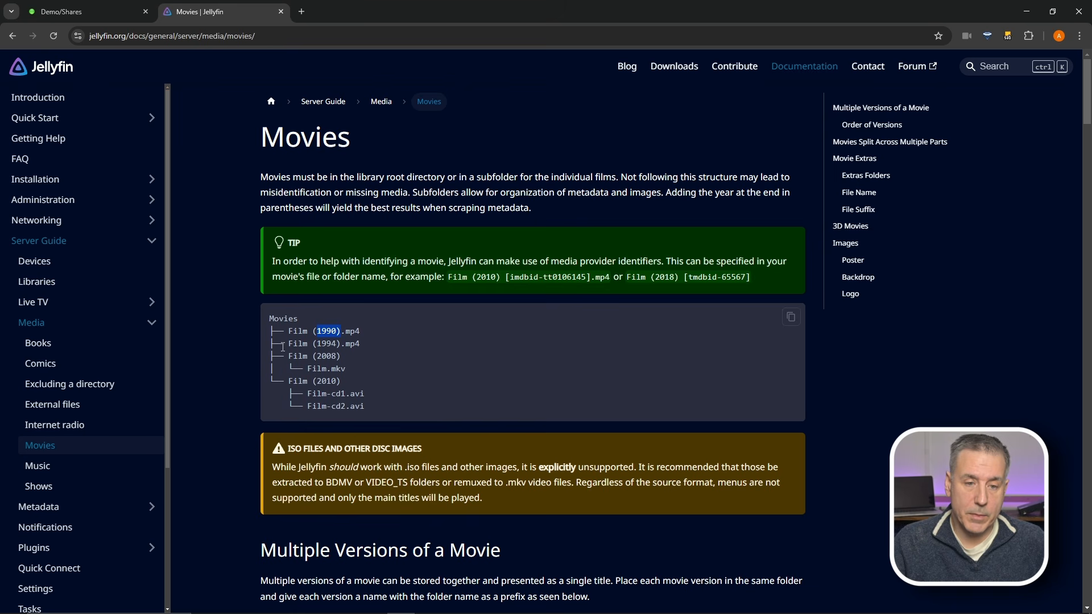
Compare the documented Film (2008) folder layout with the Africa Screams (1949) folder in the network movies directory in File Explorer.
drag(275, 356, 346, 362)
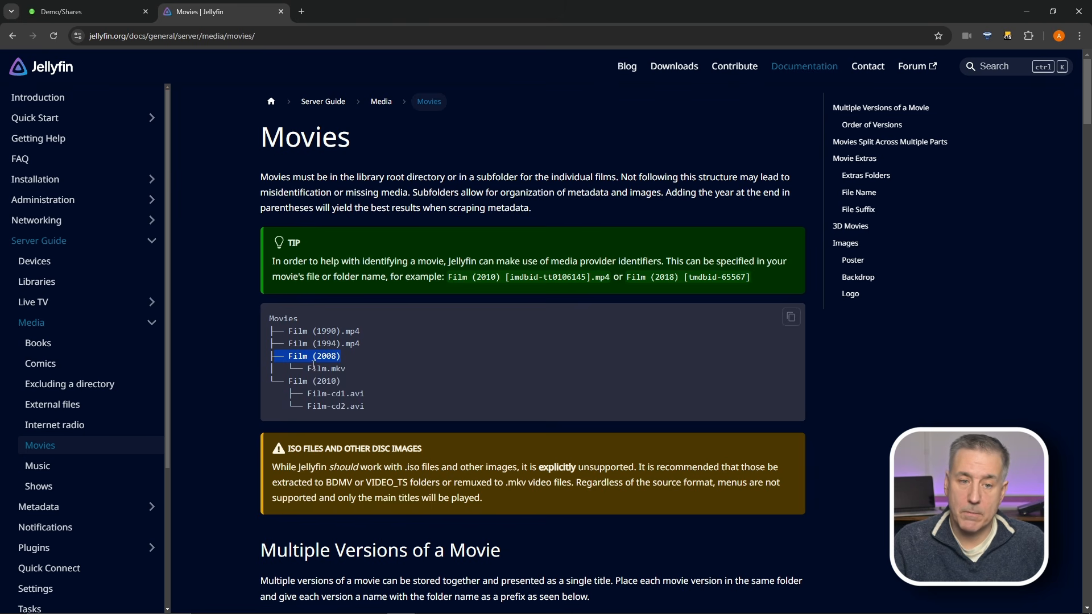
drag(279, 356, 381, 374)
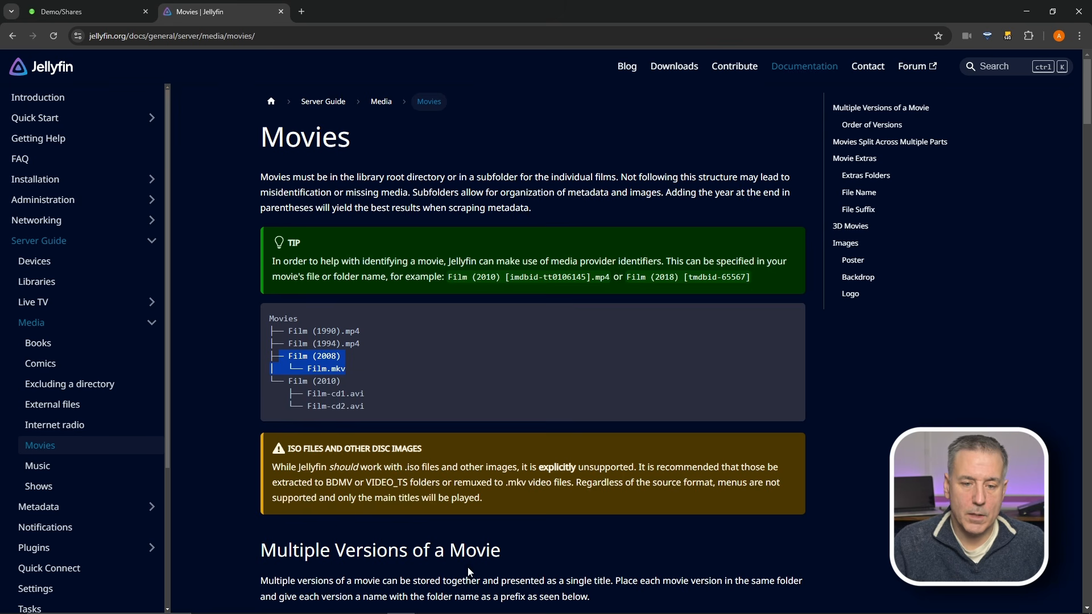
mouse_move(457, 612)
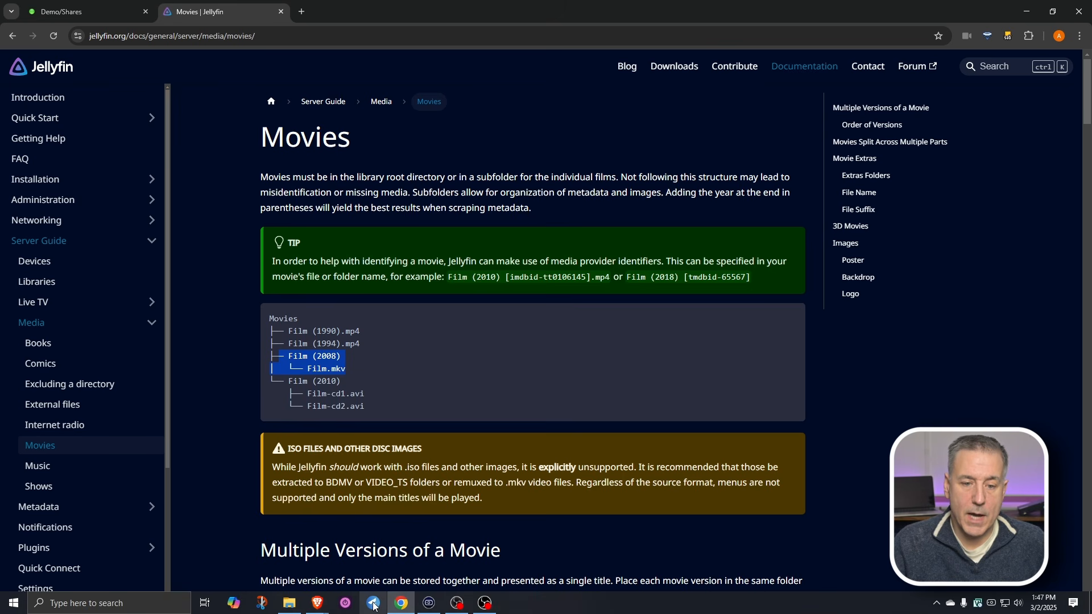
click(290, 604)
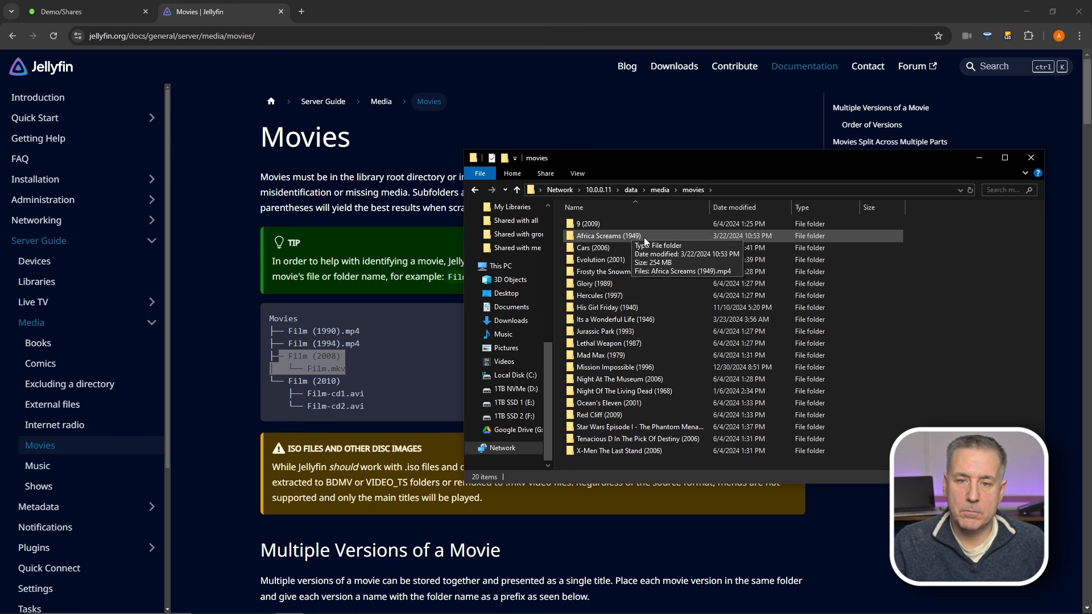
click(601, 236)
double_click(602, 237)
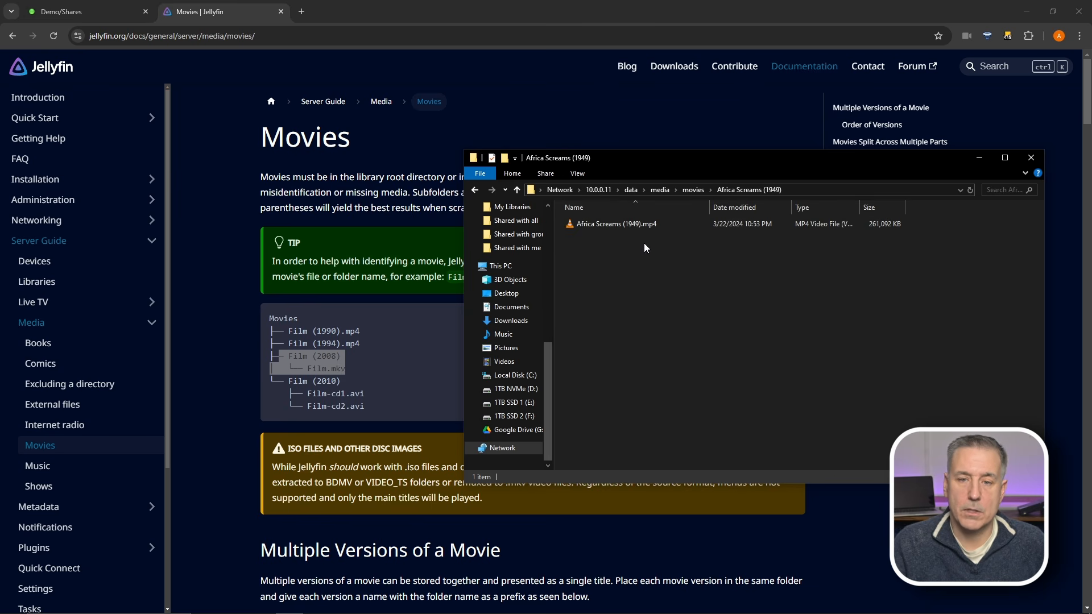
key(alt+Left)
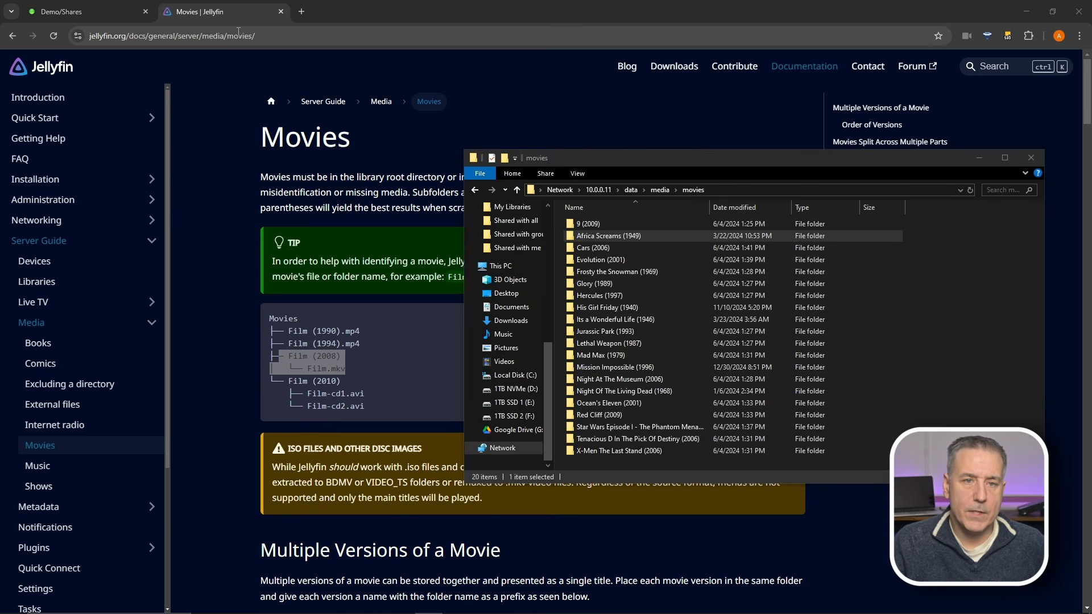
Switch to the browser and open the Jellyfin documentation page on naming shows at jellyfin.org/docs/general/server/media/shows.
click(280, 37)
text(https://jellyfin.org/docs/general/server/media/shows)
key(Return)
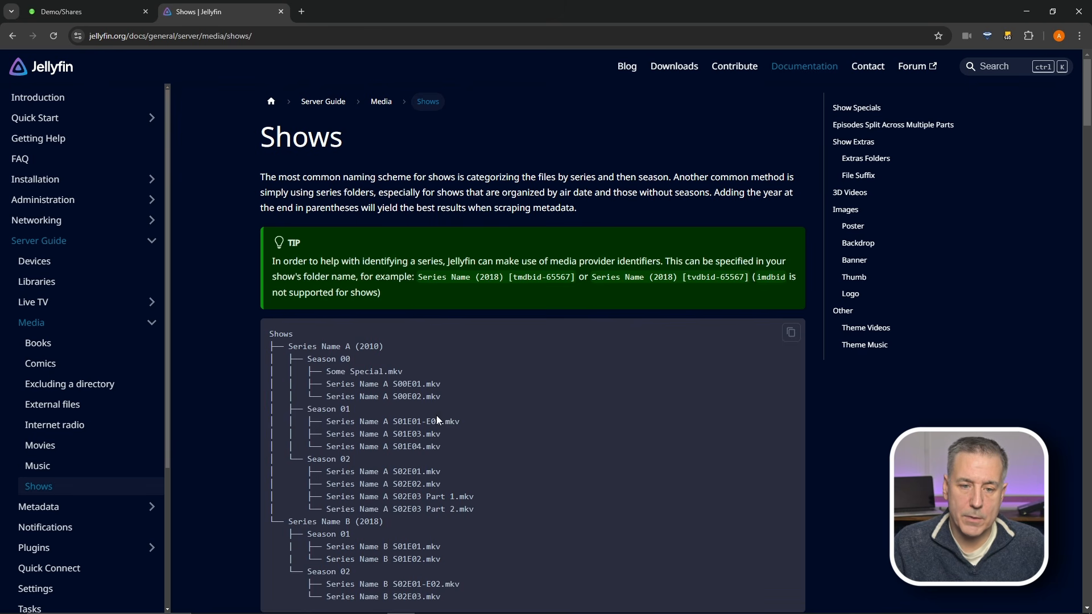
In File Explorer, browse the media share's tv directory to The Beverly Hillbillies and open its first subfolder to examine the layout.
mouse_move(373, 605)
click(281, 603)
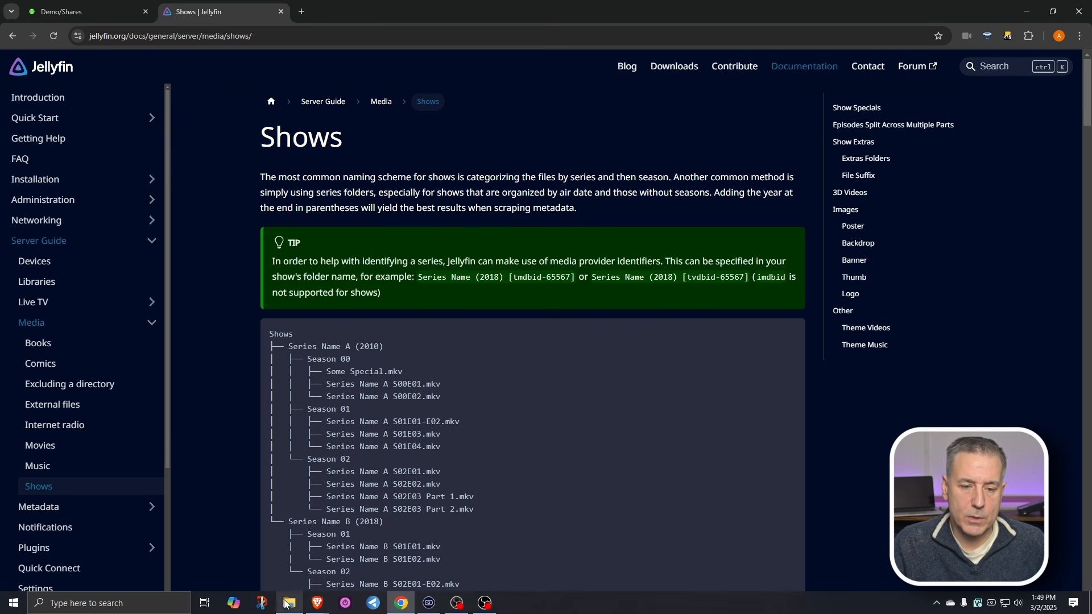
click(656, 192)
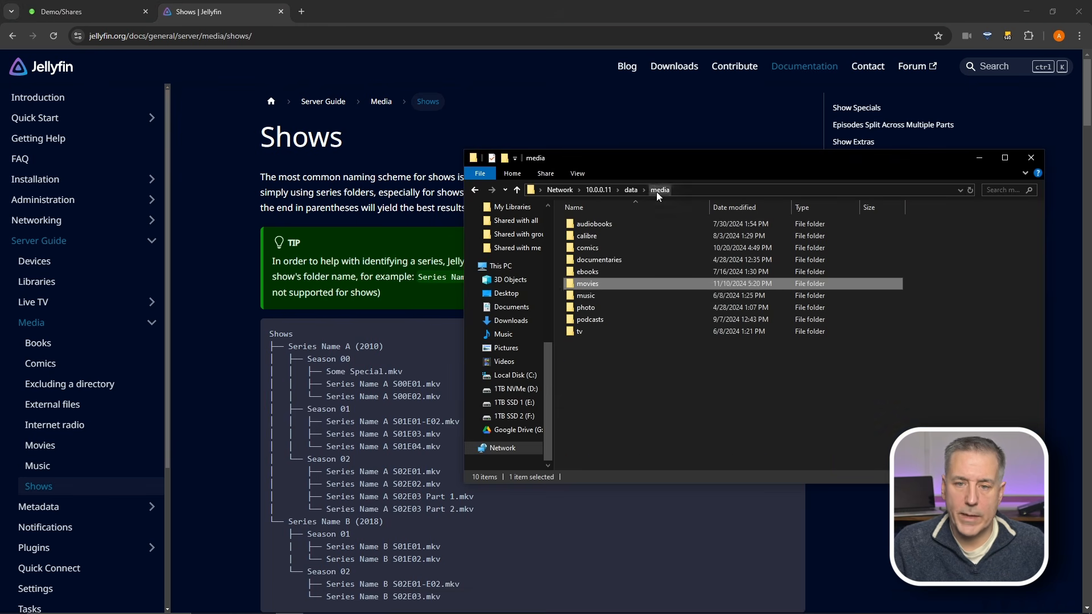
double_click(588, 332)
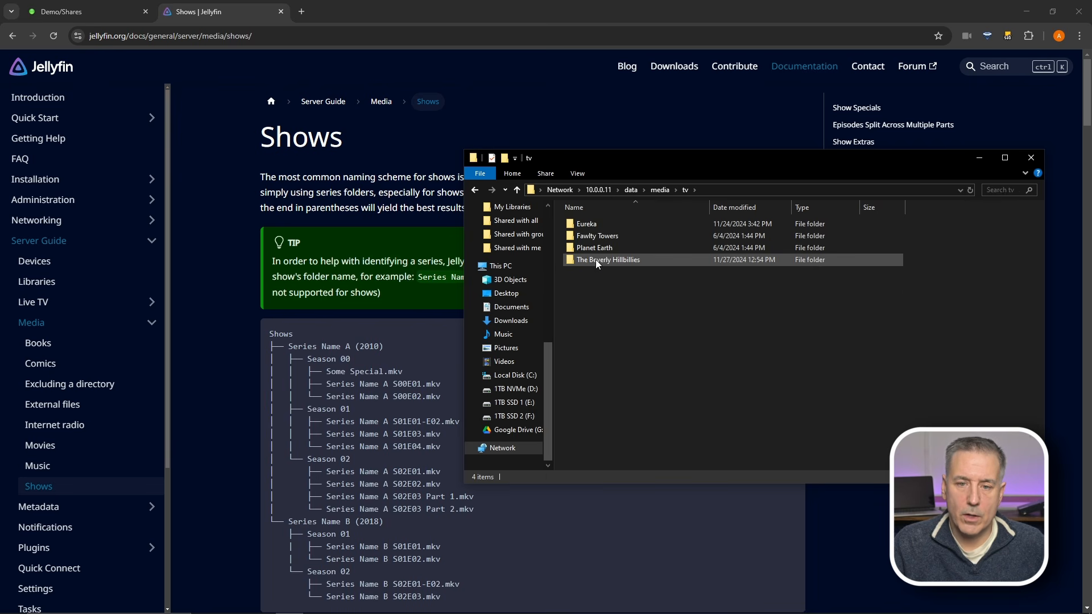
double_click(595, 259)
double_click(590, 225)
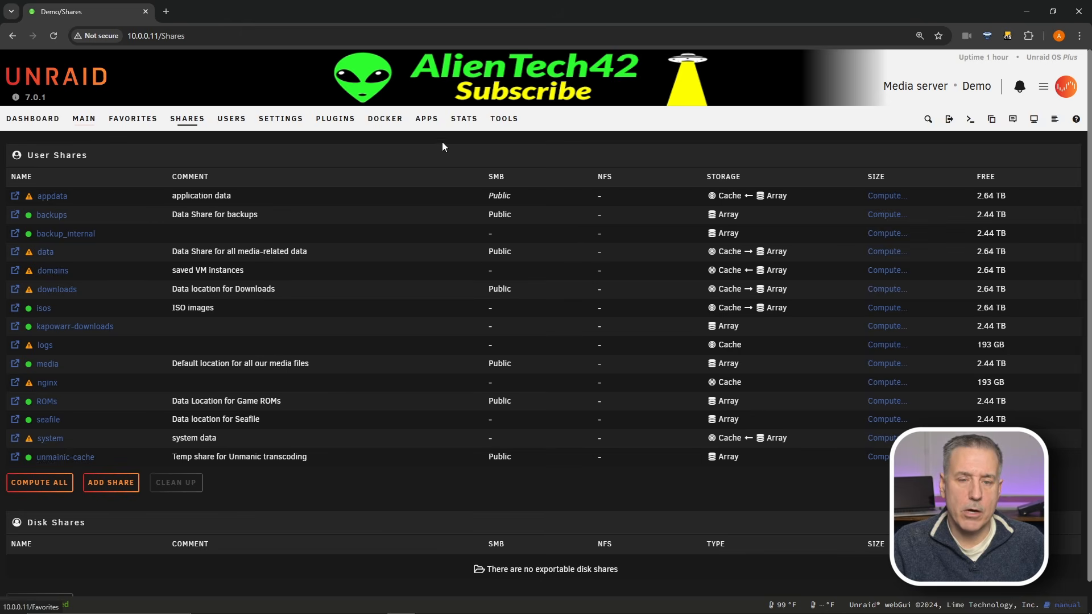
Search the Unraid community applications for "jellyfin".
click(431, 120)
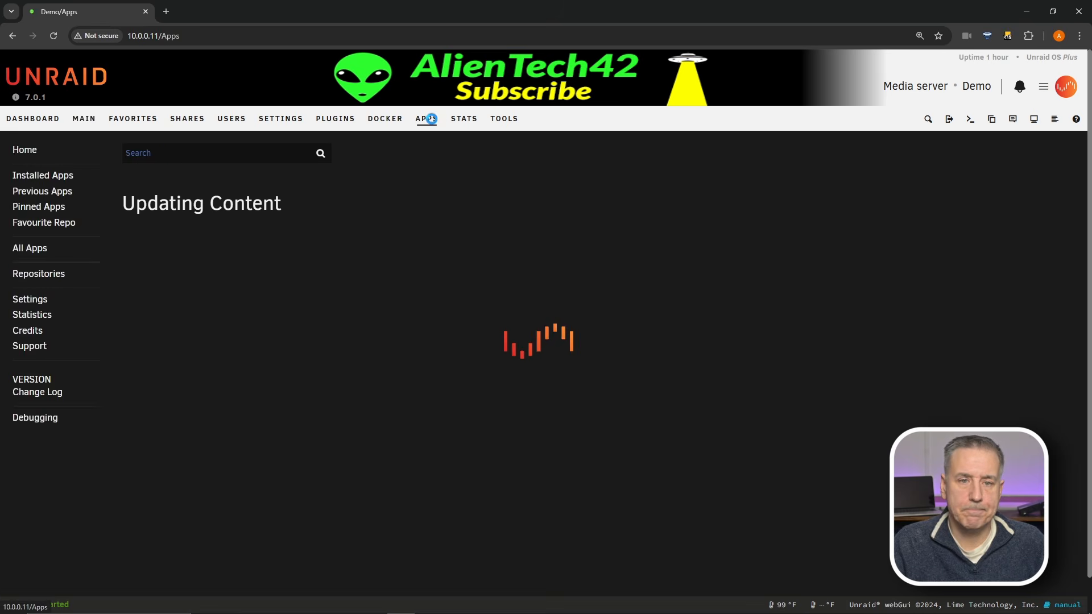
click(163, 154)
text(jellyfin)
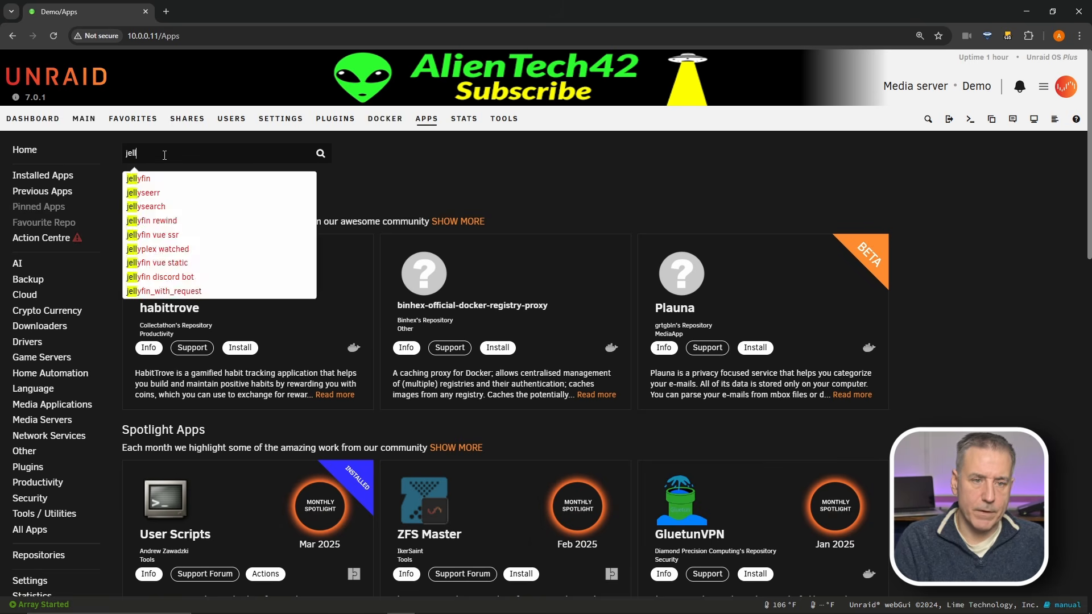
key(Return)
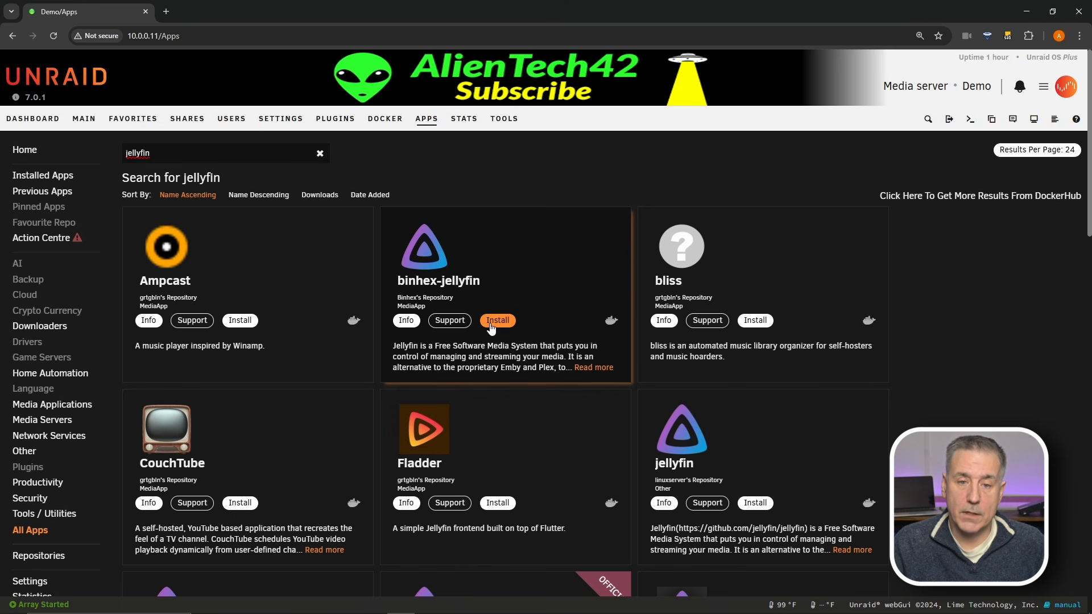
Start installing binhex-jellyfin and set the container's network type to Custom : alienproxy.
click(498, 320)
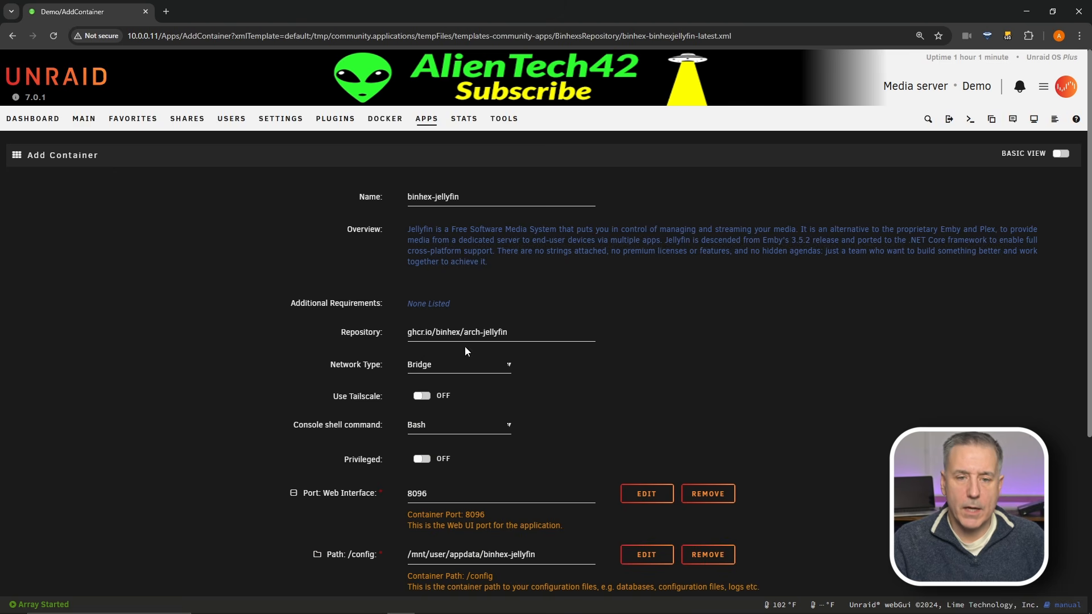
click(437, 369)
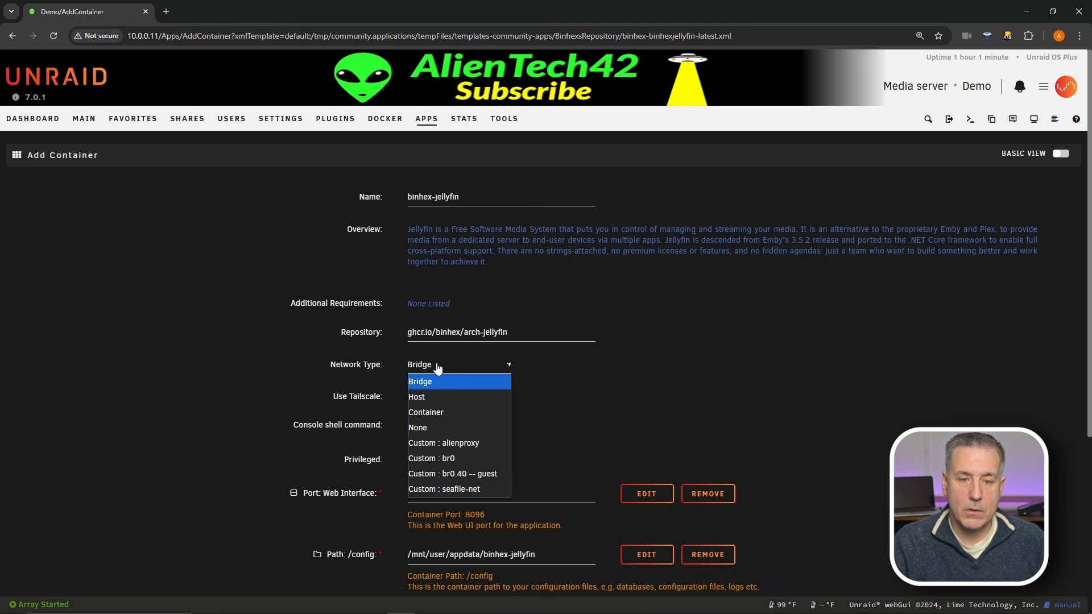
click(471, 443)
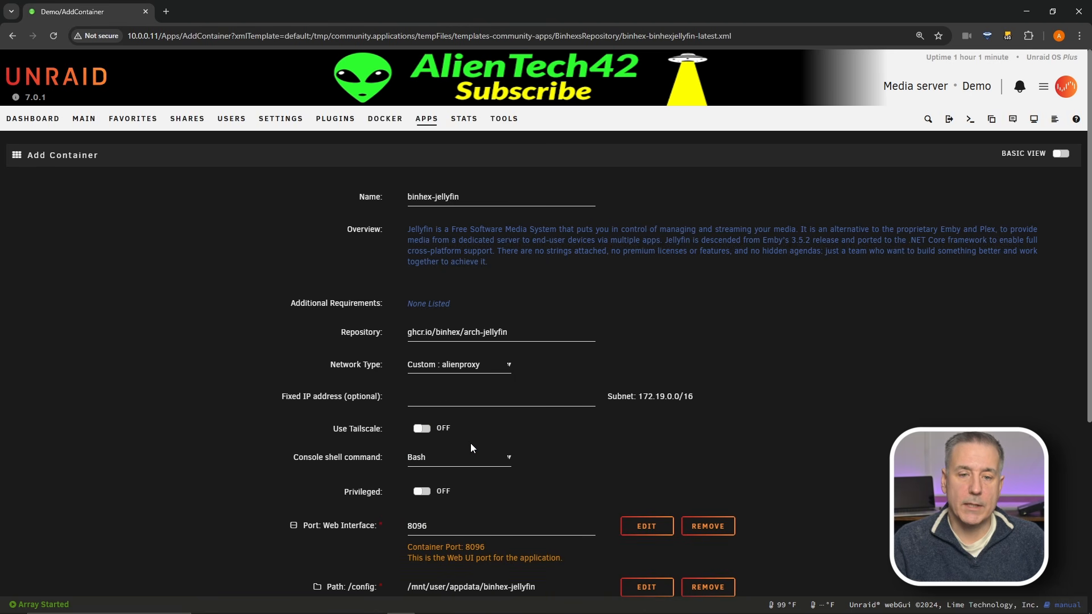
Open the server terminal and try to create a Docker network with "docker network create alienproxy".
click(970, 119)
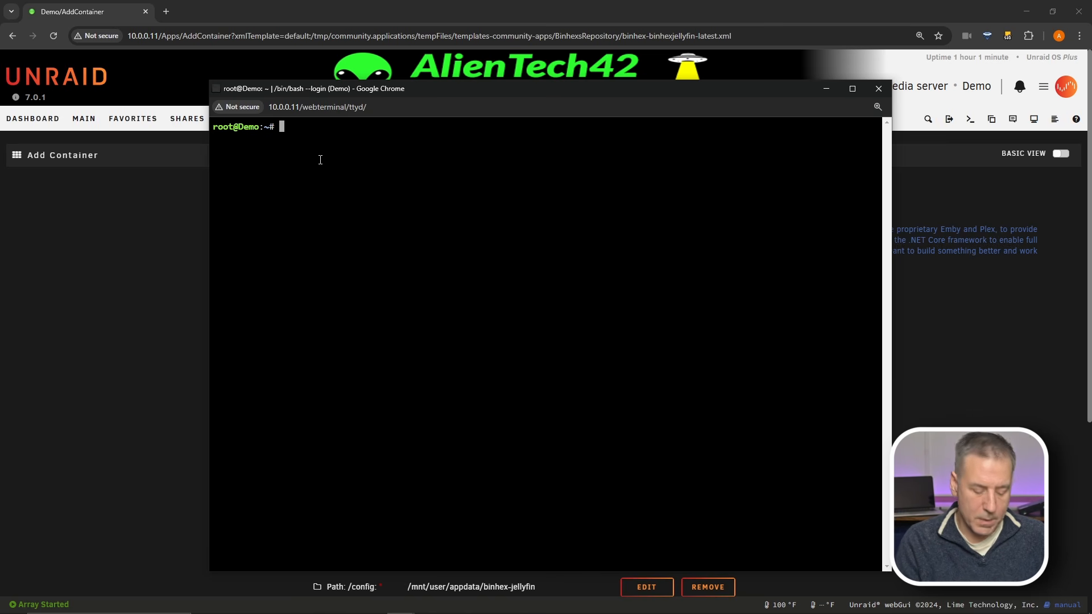
text(docker )
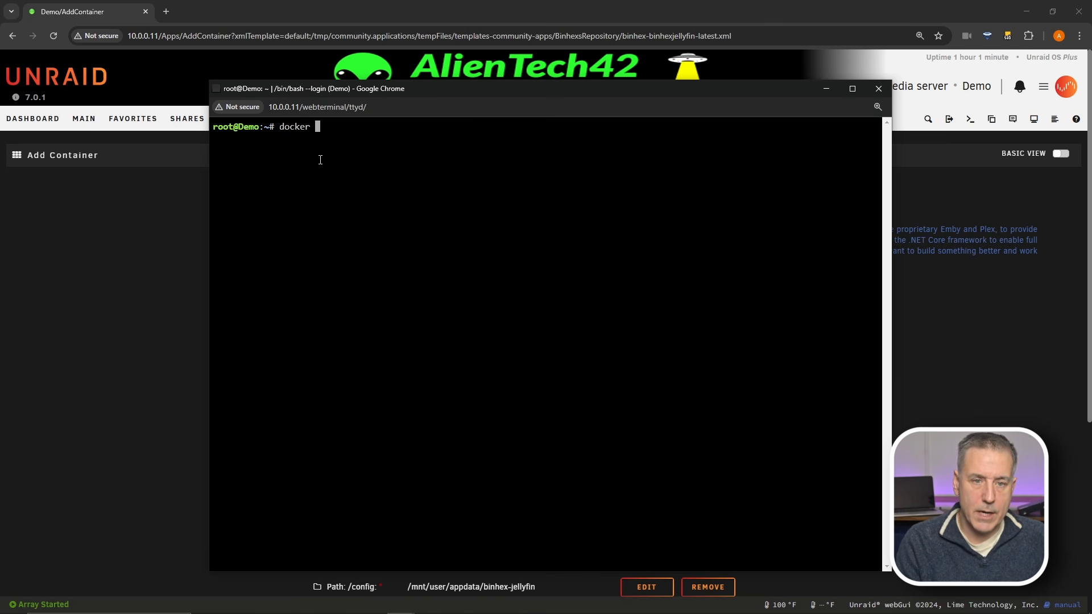
text(network )
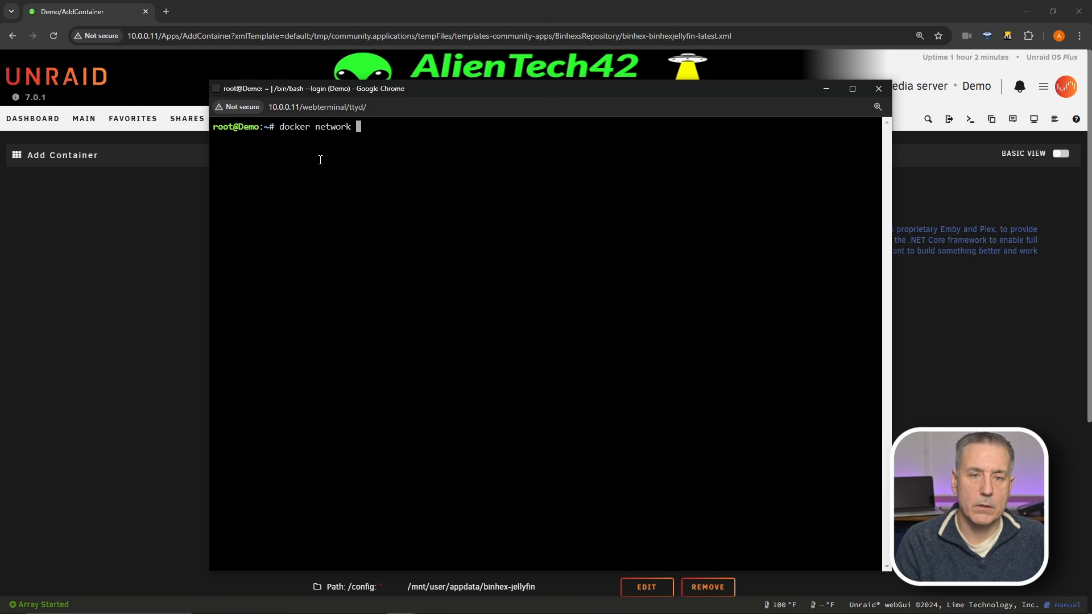
text(create)
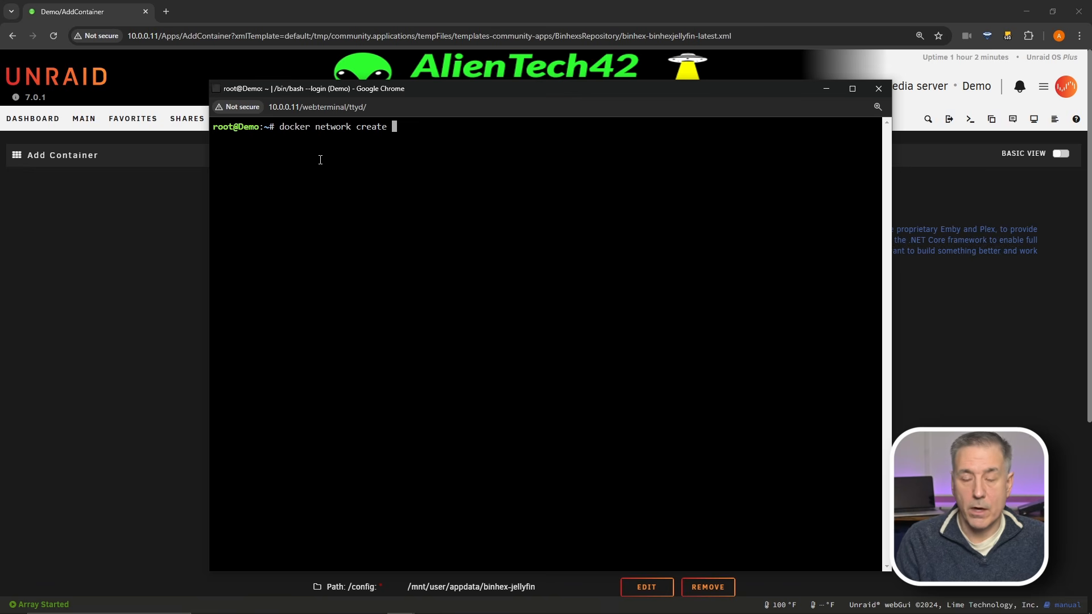
text( alienproxy)
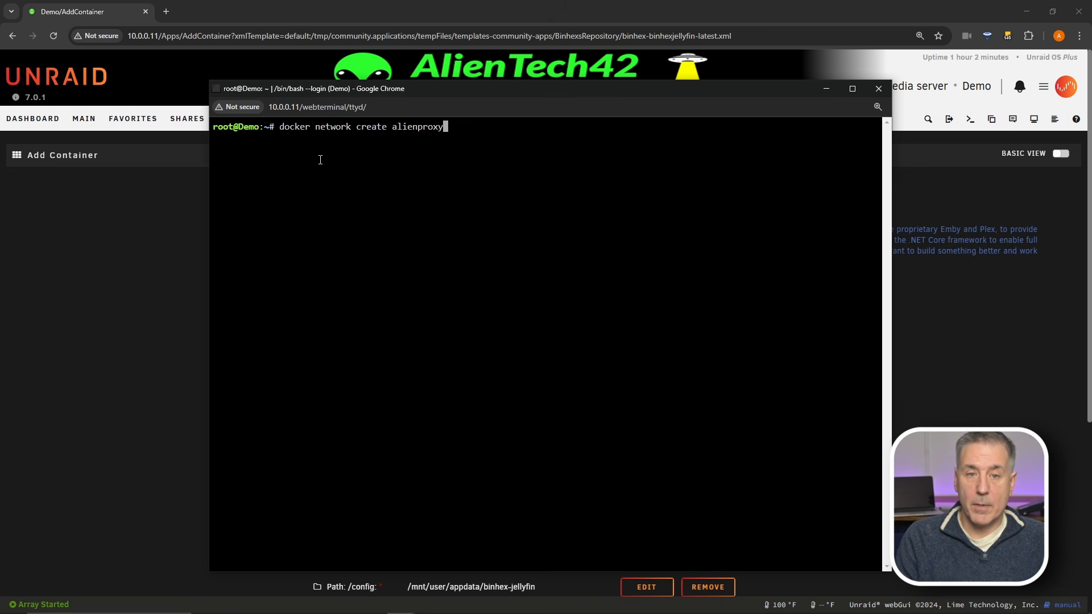
key(Return)
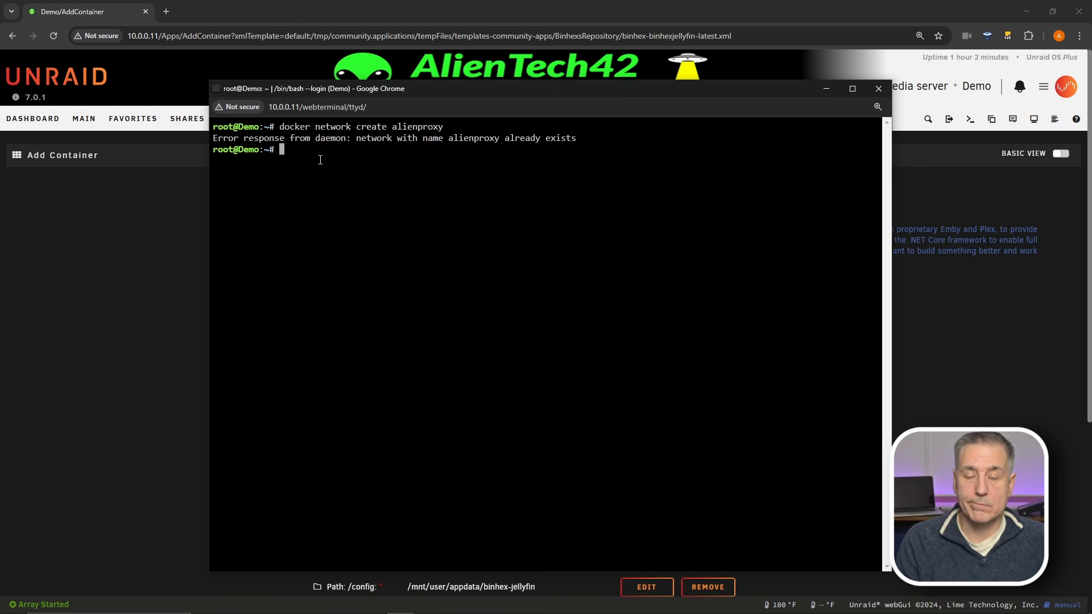
List the Docker networks with "docker network list", check the alienproxy entry, and exit the terminal.
text(docker network )
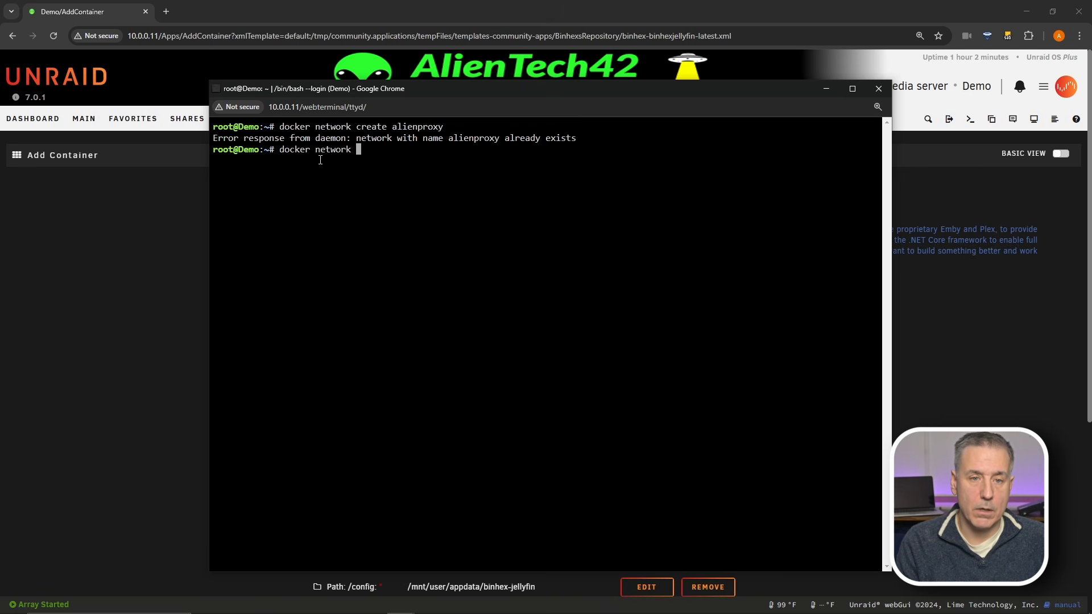
text(list)
key(Return)
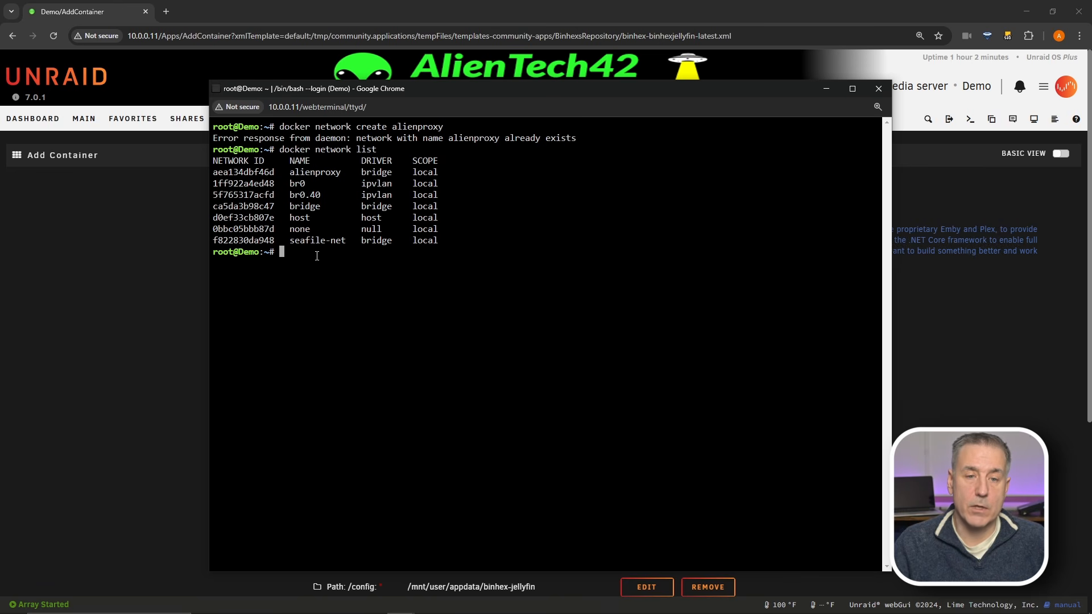
drag(289, 172, 341, 174)
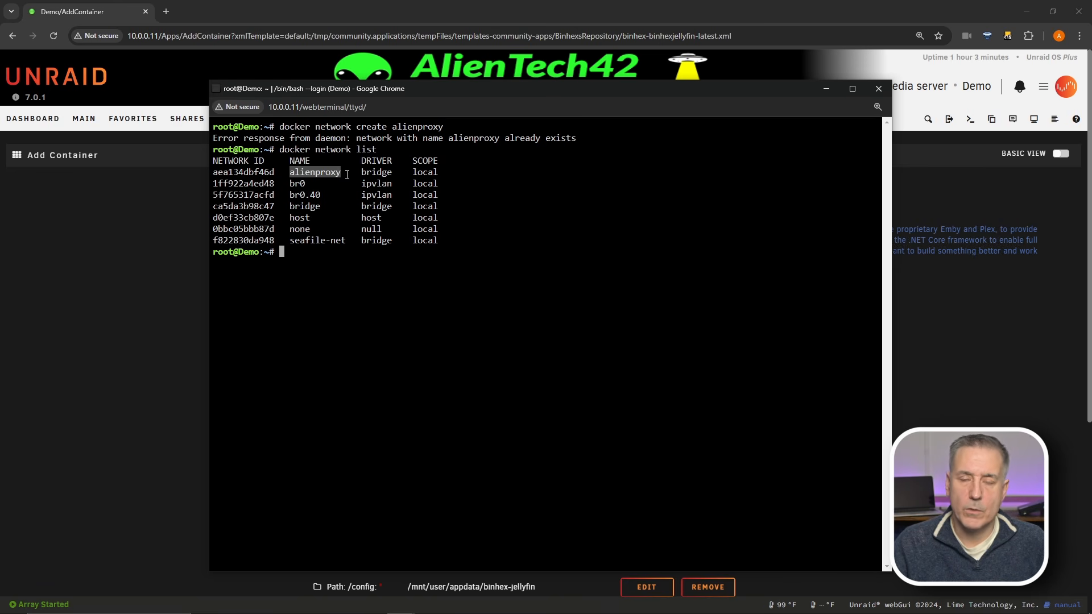
text(exit)
key(Return)
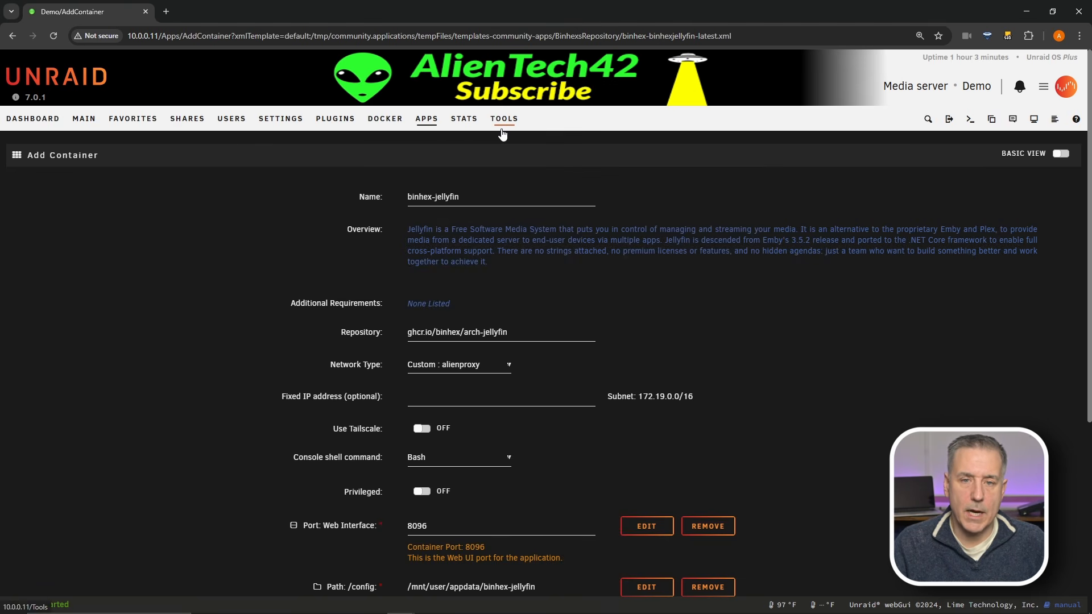
Show the Docker allocations in the container template and look through the ports used by the other containers.
scroll(504, 187, down, 3)
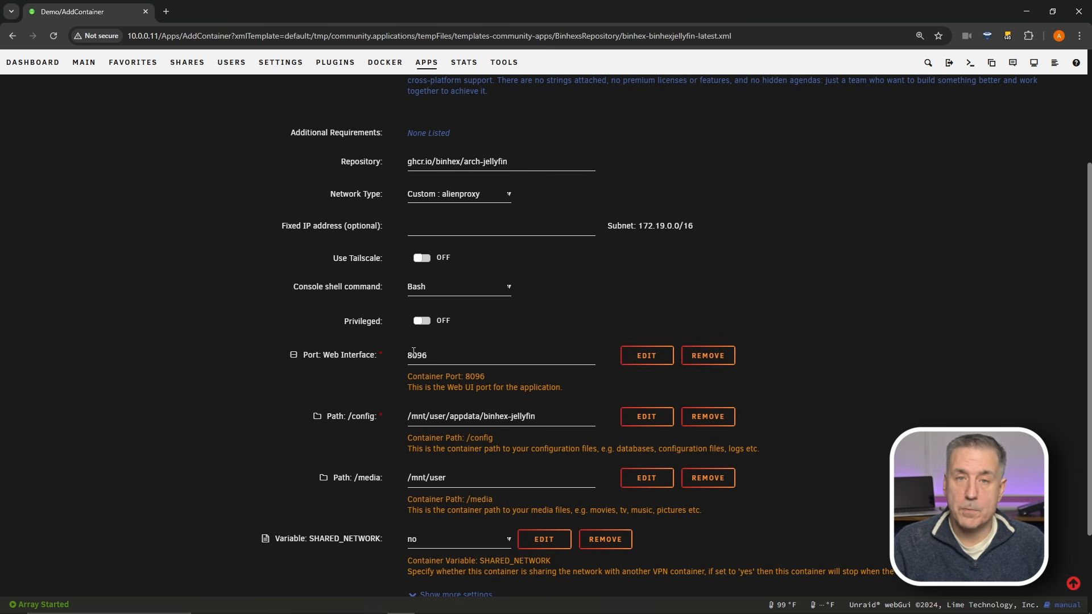
scroll(413, 351, down, 2)
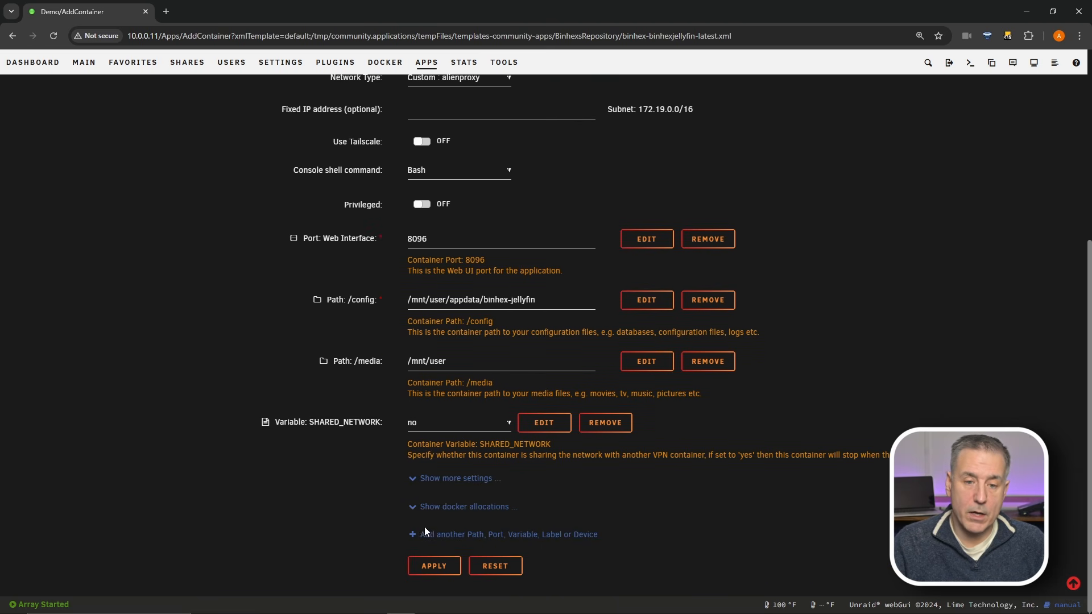
click(415, 508)
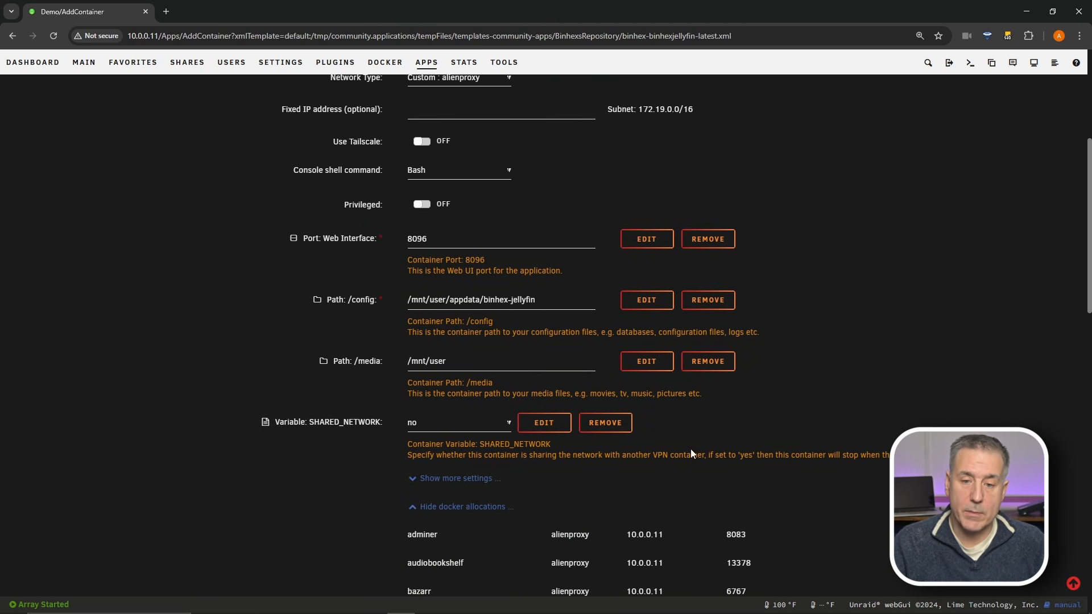
scroll(717, 500, down, 9)
scroll(731, 500, up, 9)
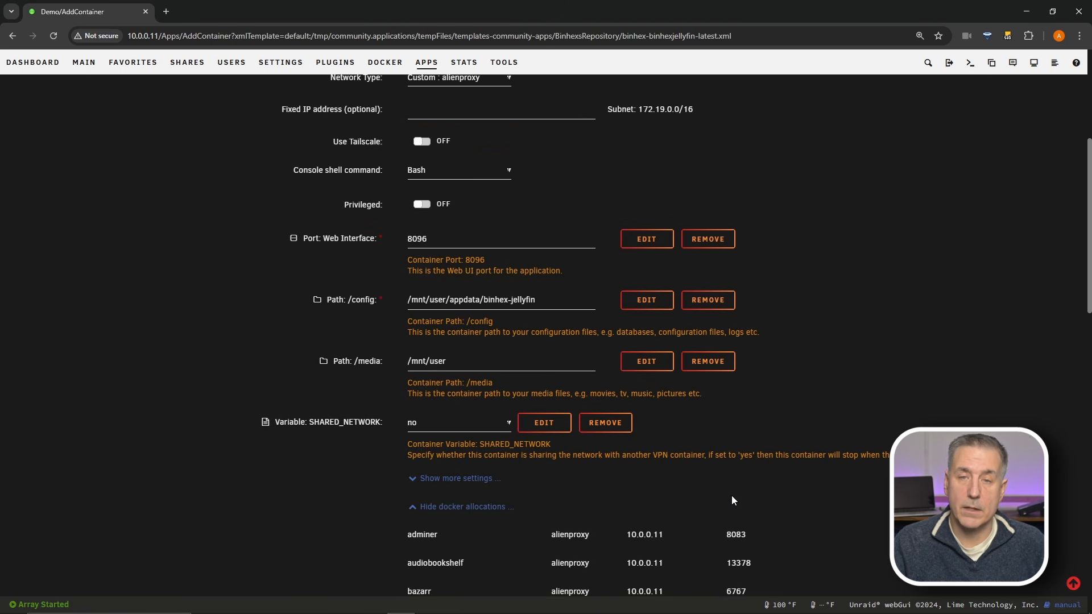
Search the page for the web interface port 8096 and check the Docker allocations for a conflict.
scroll(697, 483, up, 3)
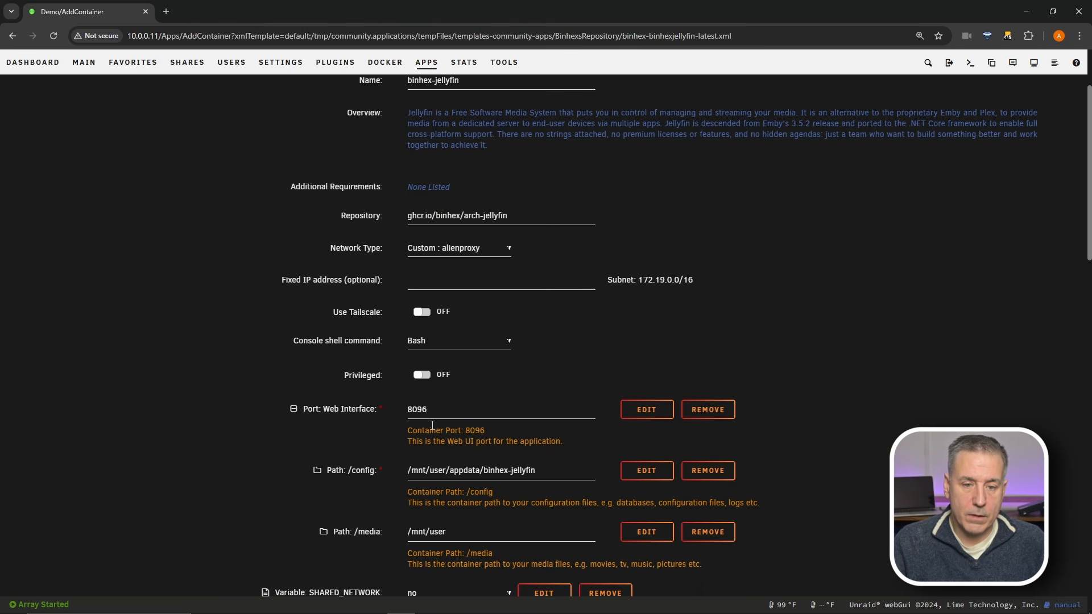
double_click(414, 410)
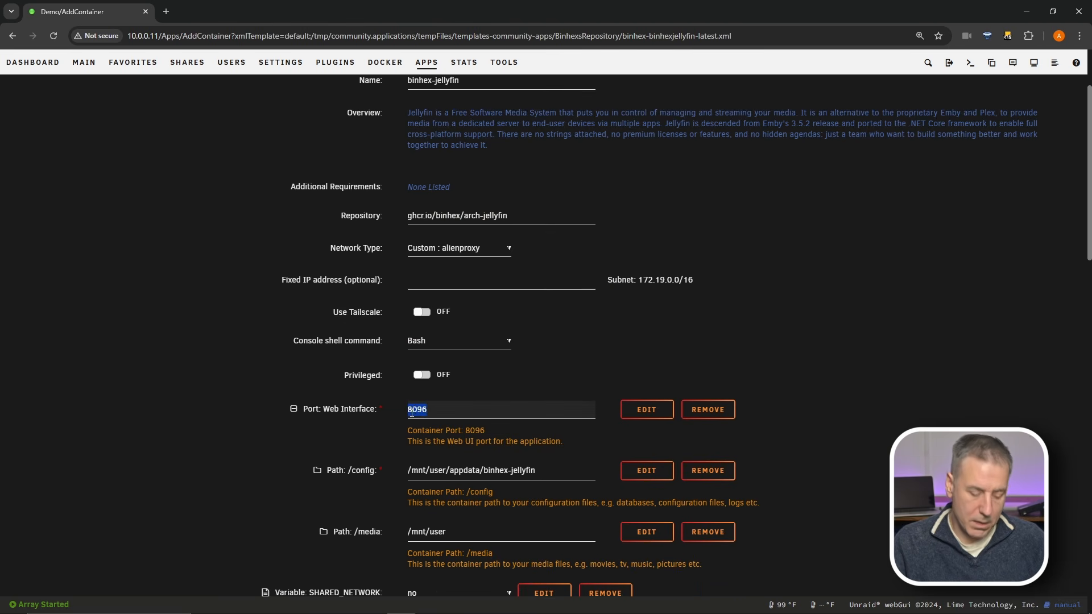
key(ctrl+f)
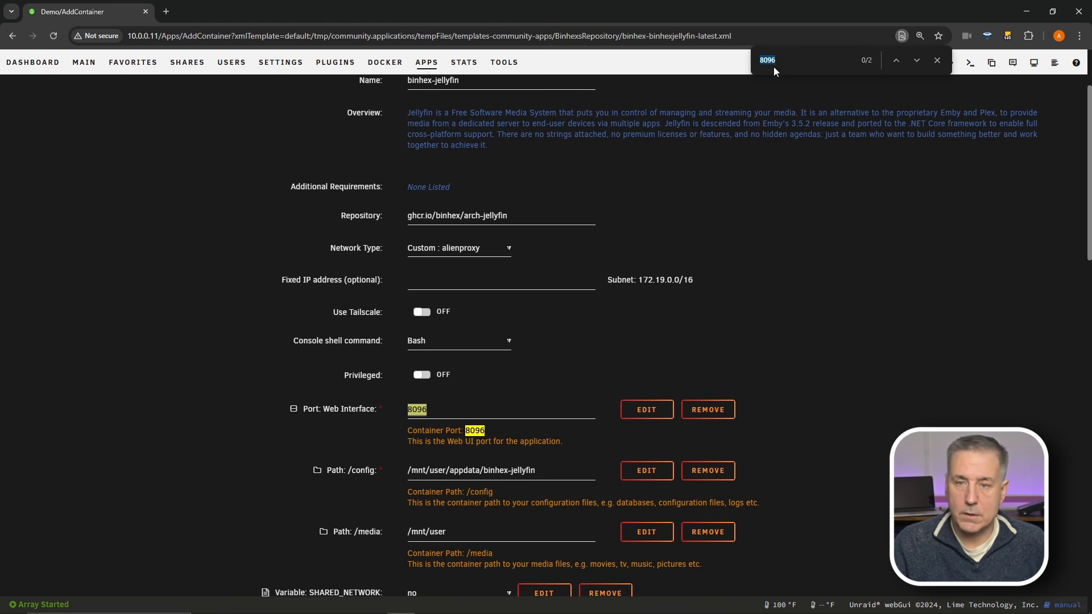
scroll(444, 326, down, 1)
scroll(444, 326, down, 3)
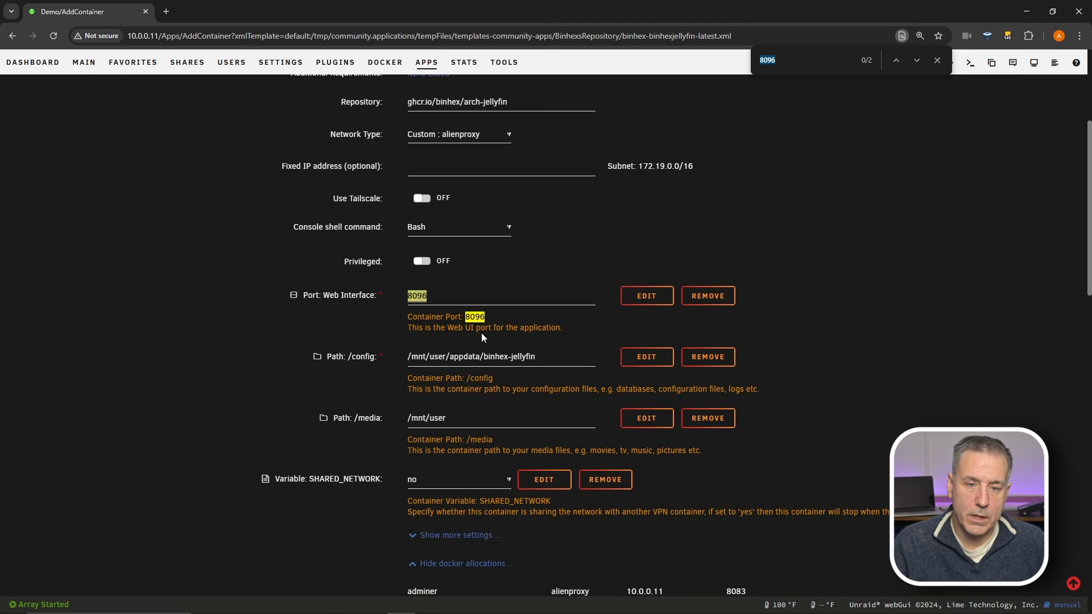
scroll(605, 321, down, 14)
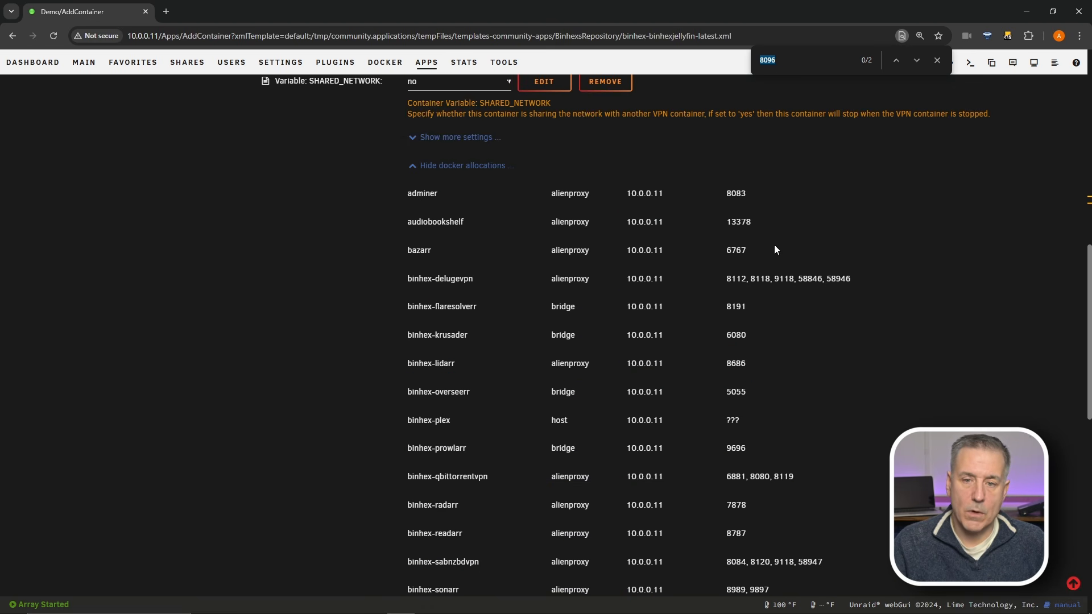
scroll(734, 193, down, 11)
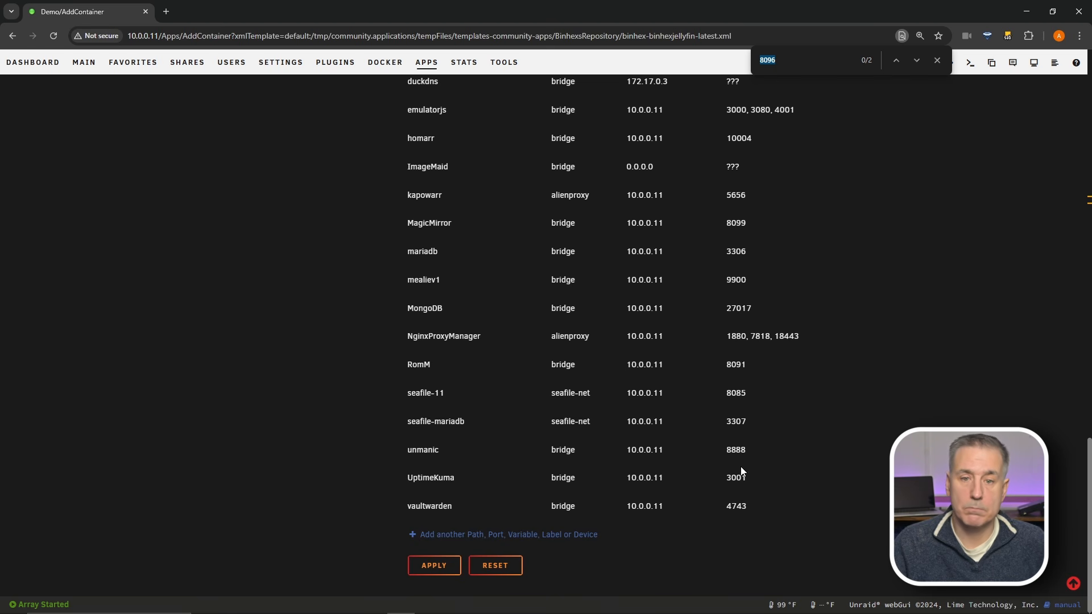
scroll(548, 366, up, 20)
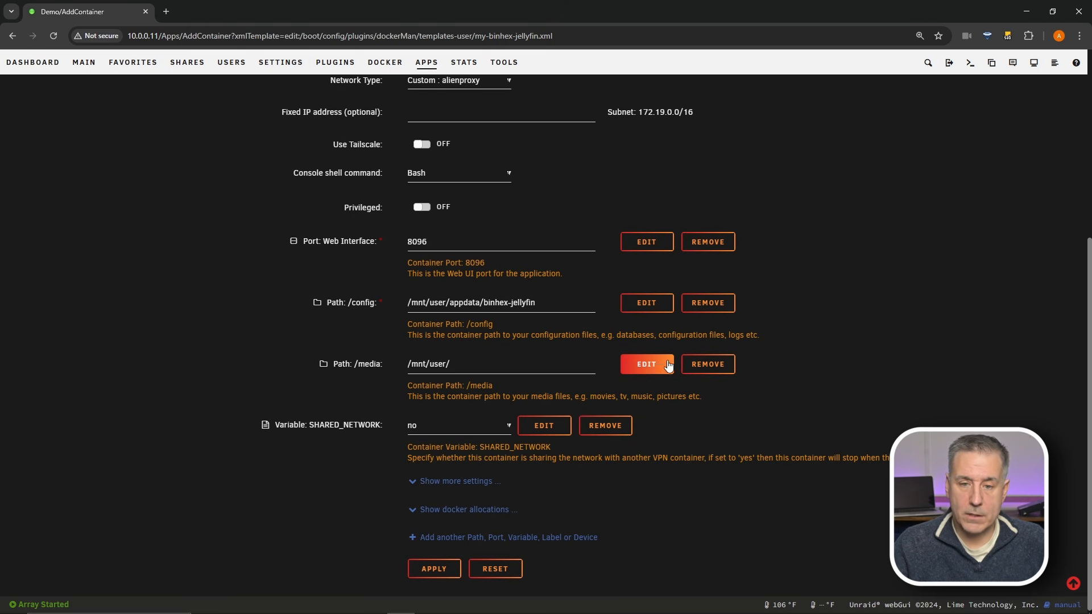
Edit the /media path mapping, setting its name to "Path: /data" and its container path to /data, and save it.
click(648, 366)
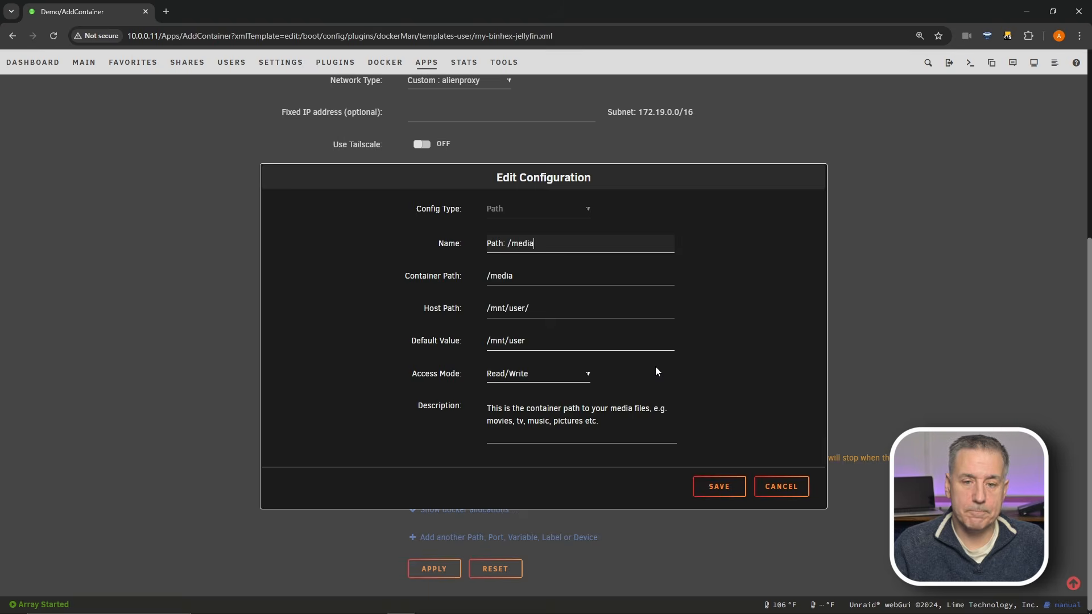
double_click(519, 243)
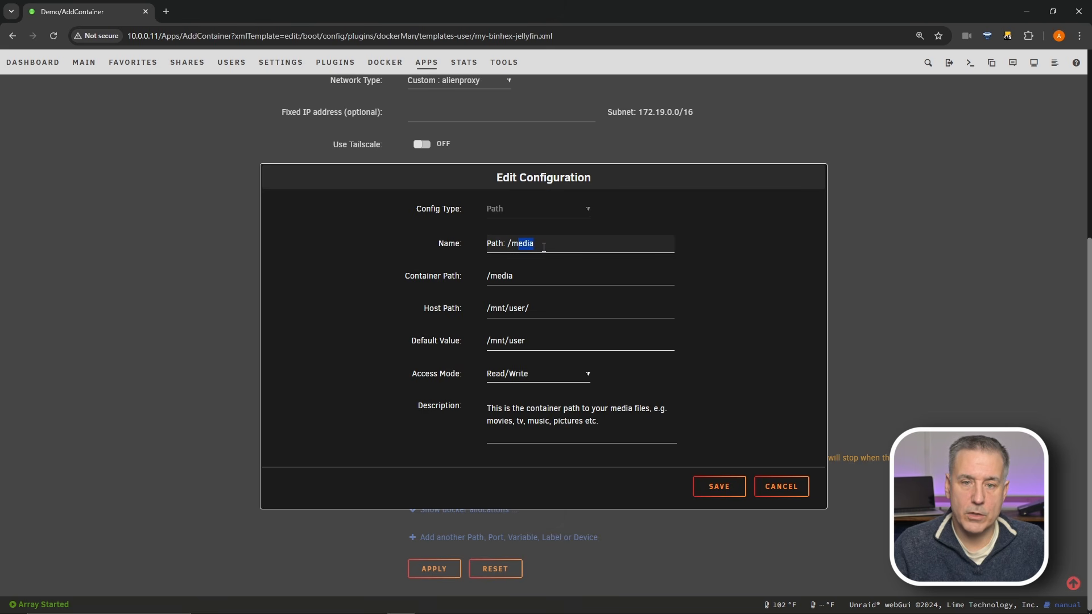
key(BackSpace)
text(data)
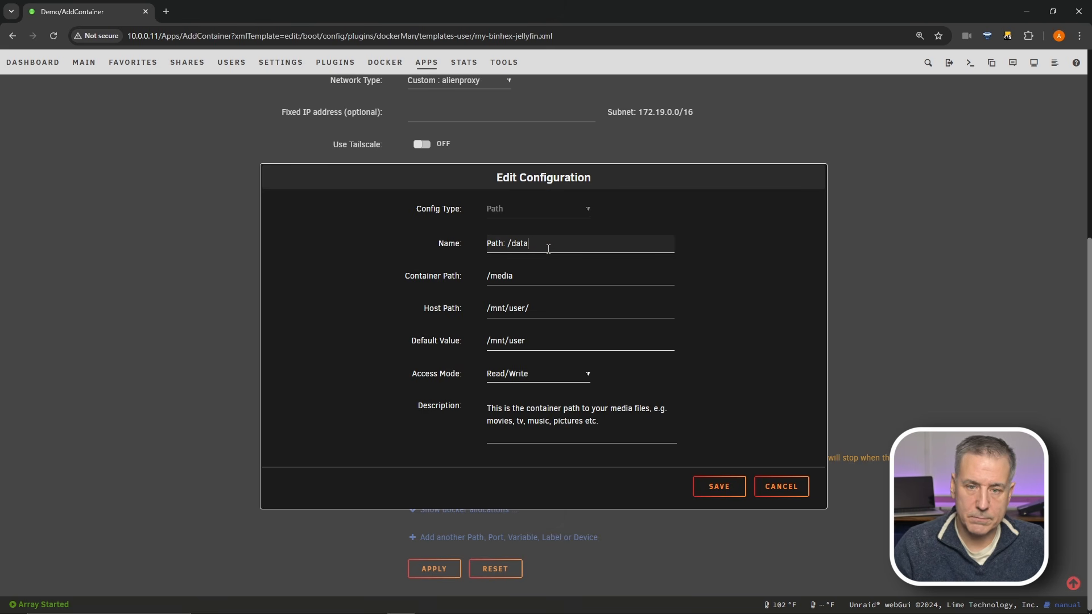
double_click(493, 277)
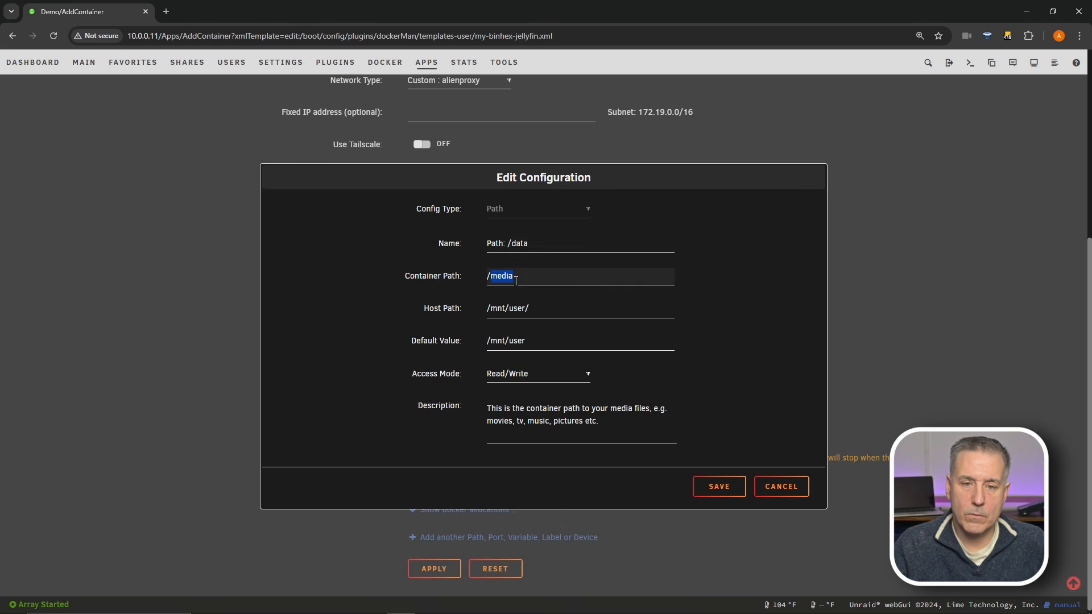
text(data)
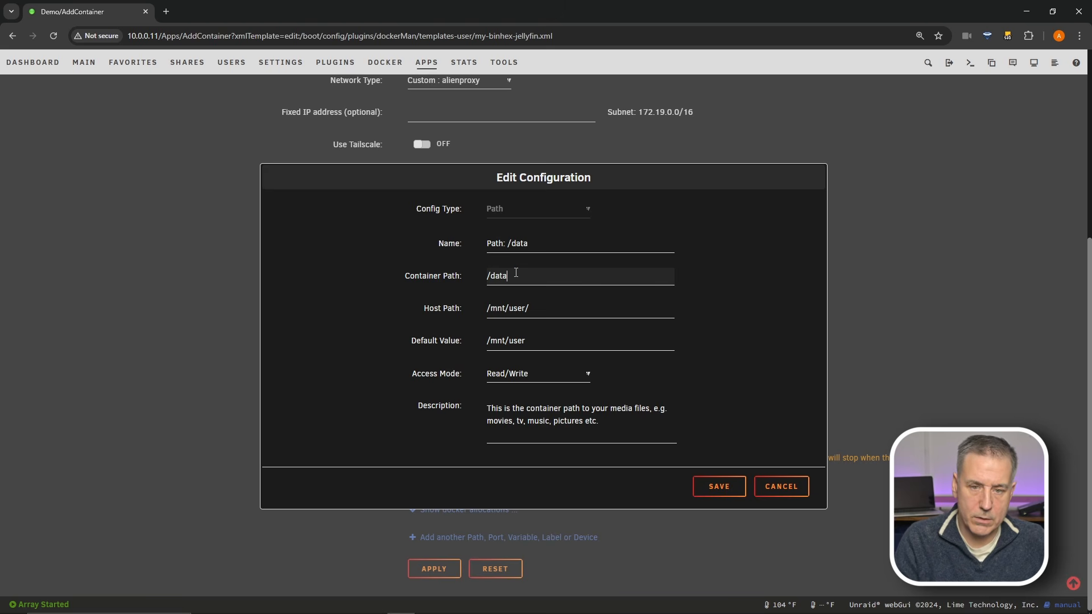
click(719, 487)
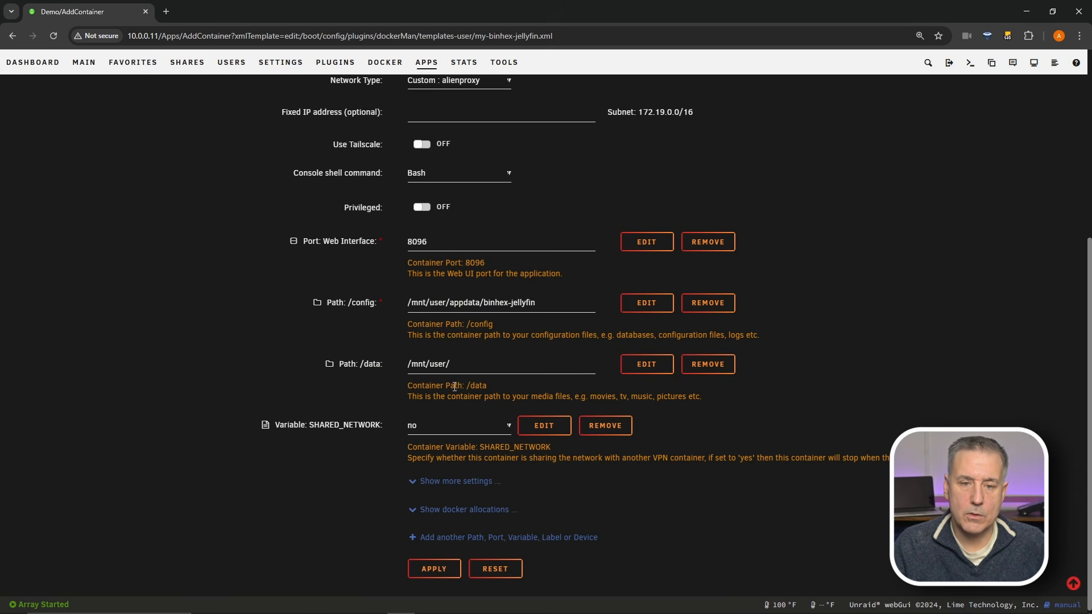
Set the host folder of the /data path to /mnt/user/data/.
click(491, 364)
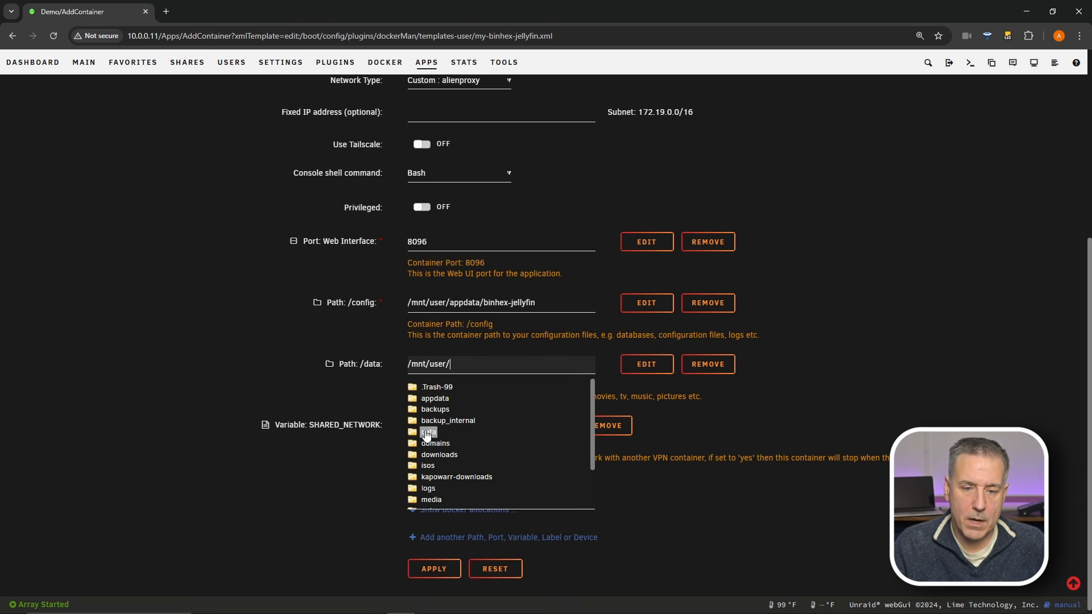
click(427, 433)
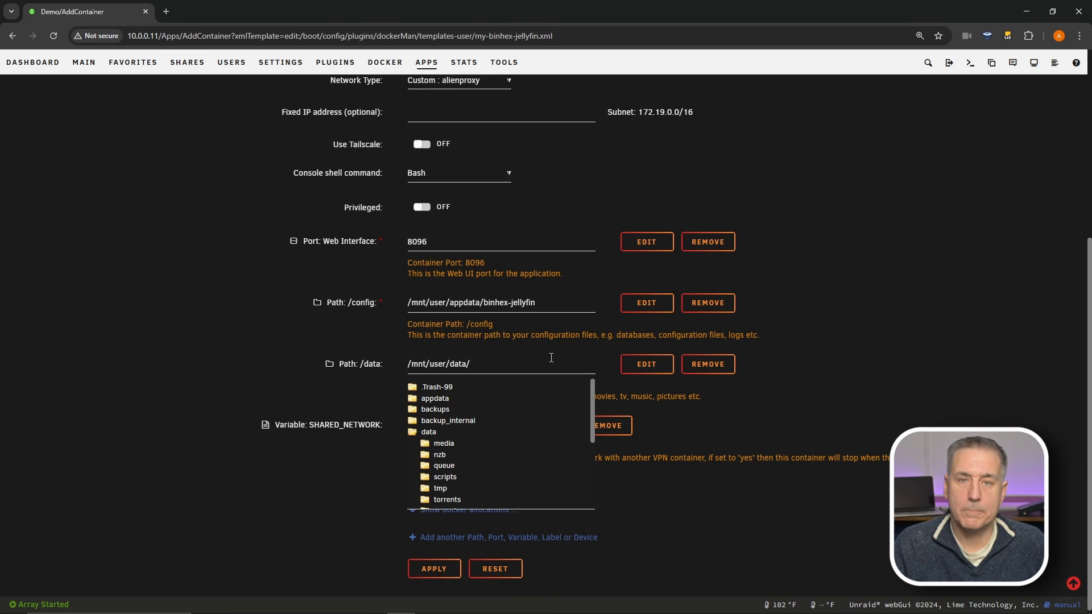
click(864, 357)
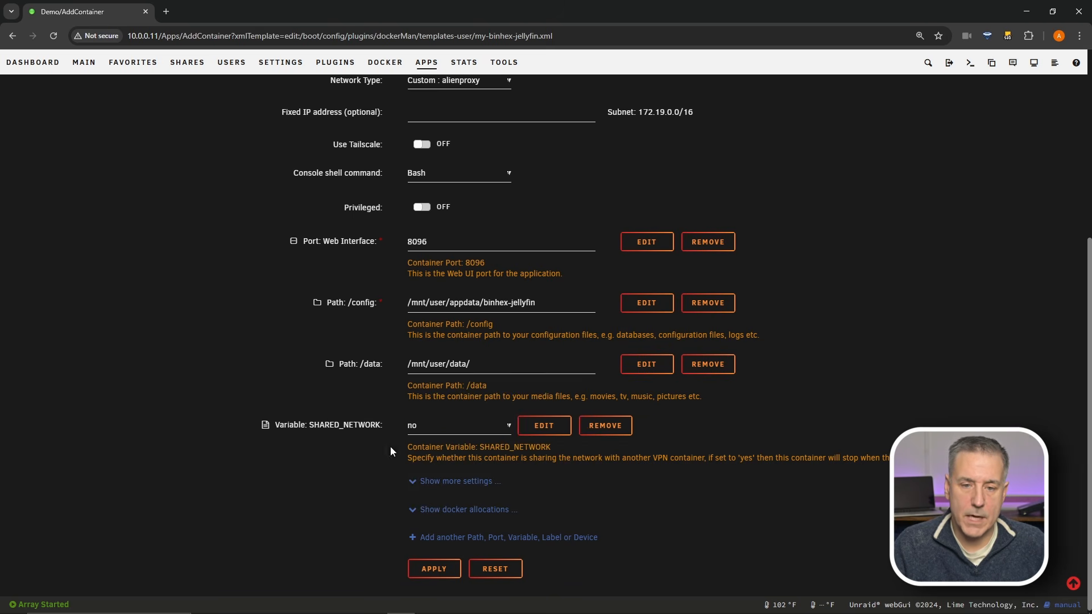
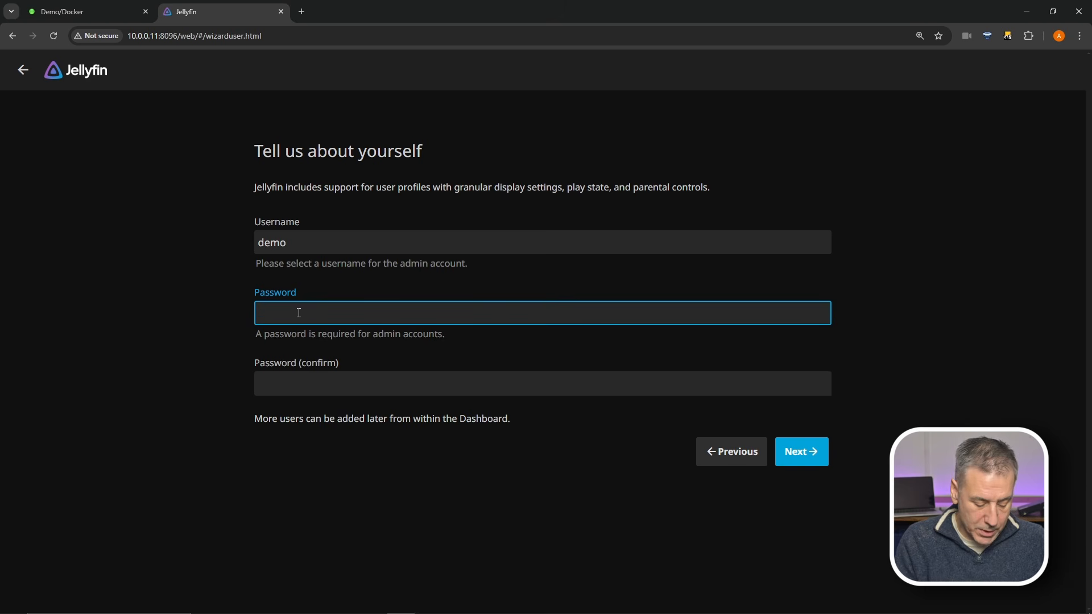
Enter and confirm the Jellyfin admin account's password, and continue to the media library setup.
click(297, 382)
text(**)
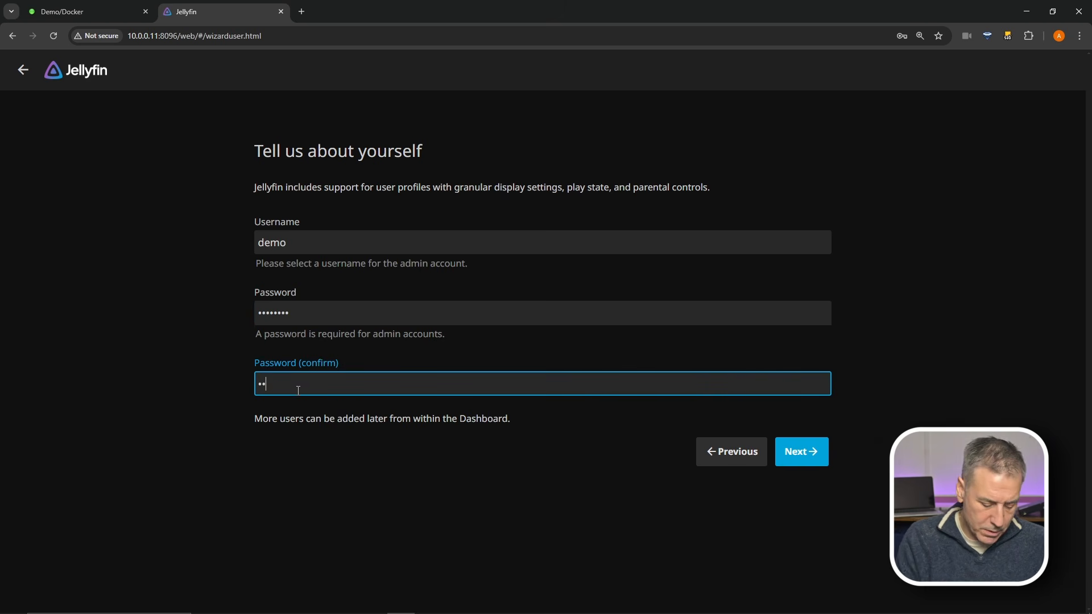
text(******)
click(797, 451)
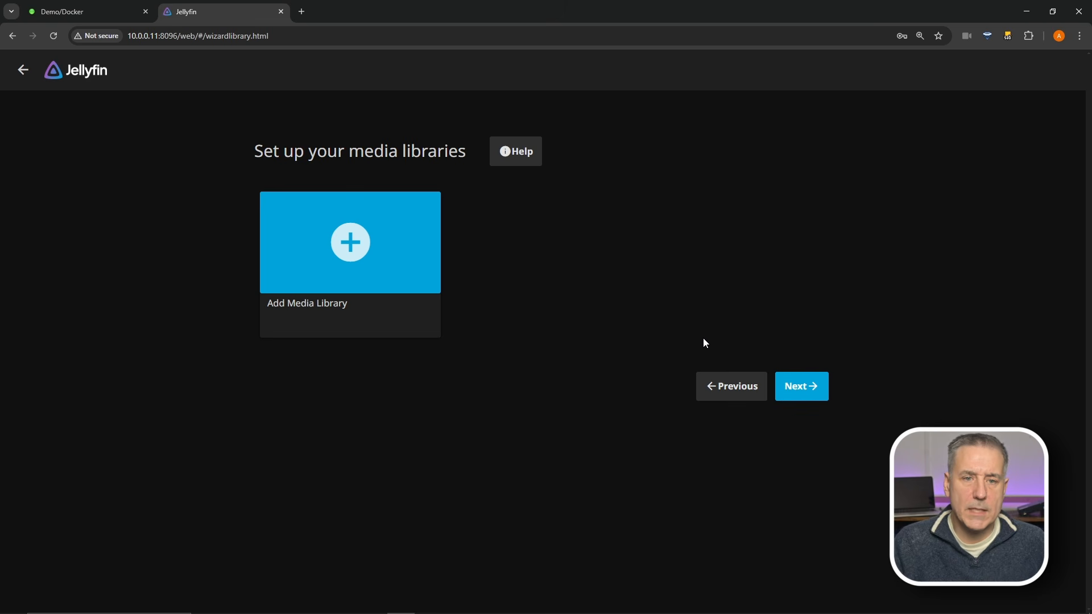
Start adding a media library with the content type Movies.
click(343, 244)
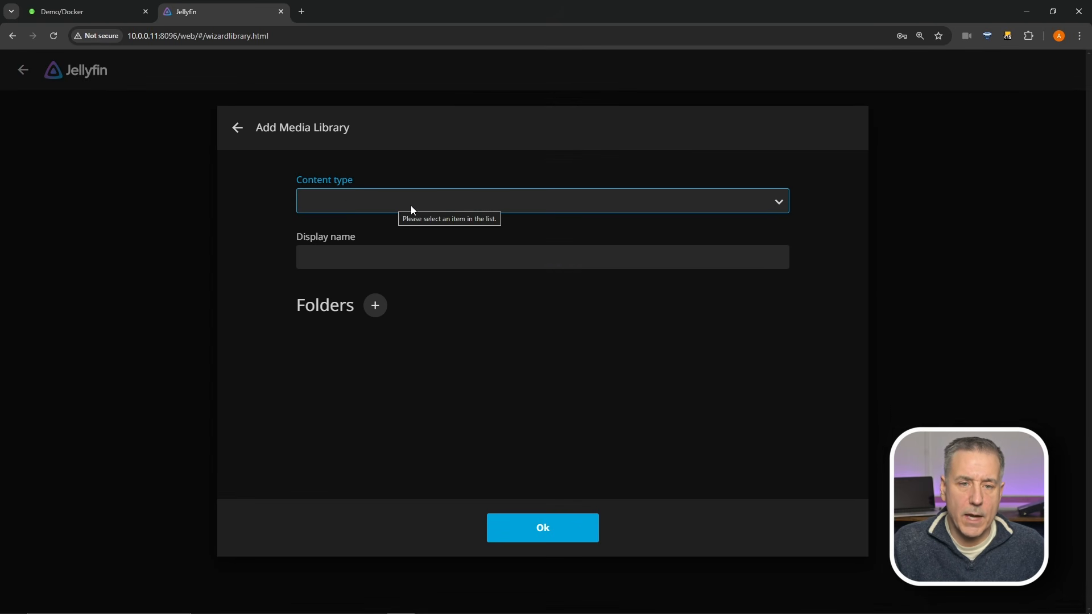
click(529, 200)
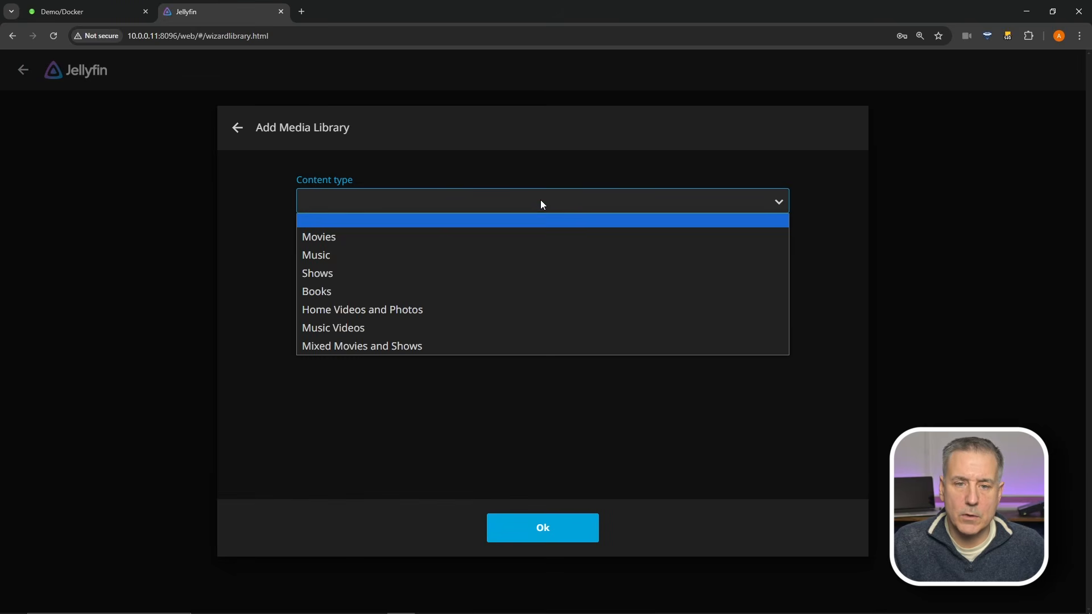
click(371, 244)
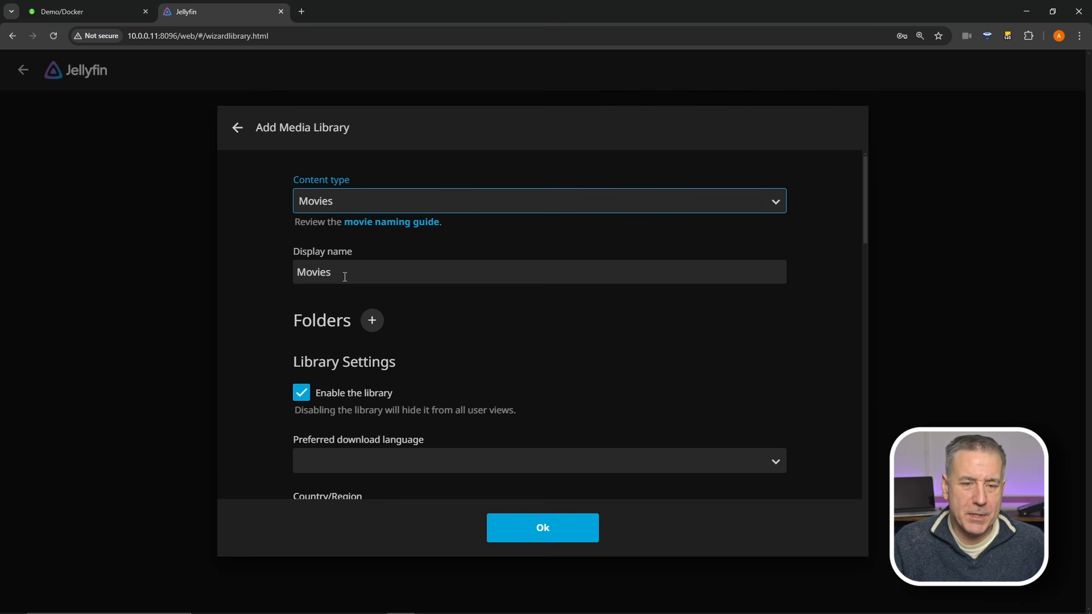
Add the folder /data/media/movies to the Movies library.
click(373, 322)
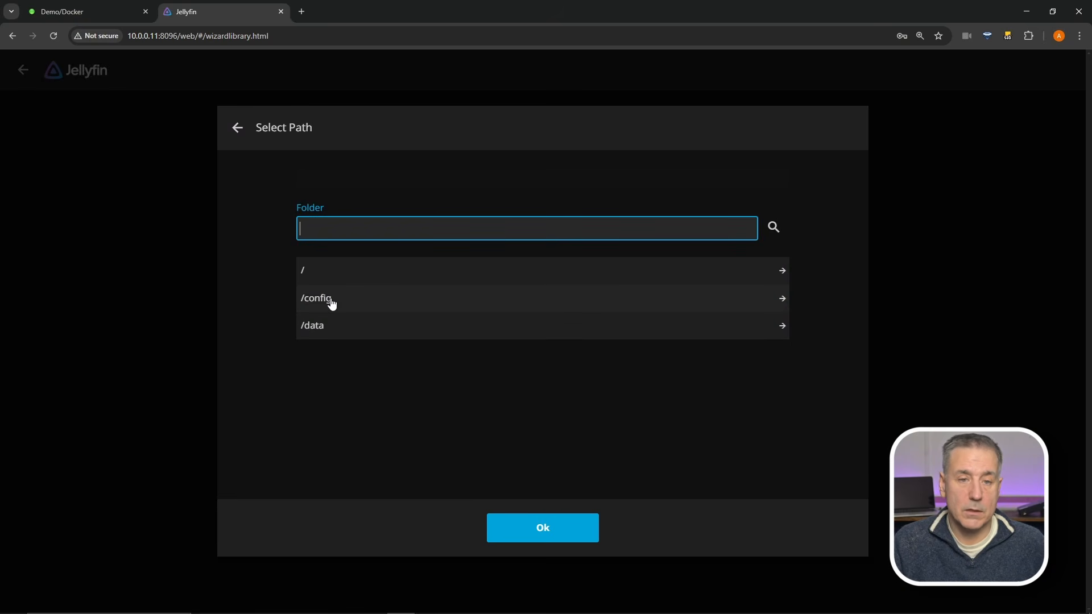
click(316, 327)
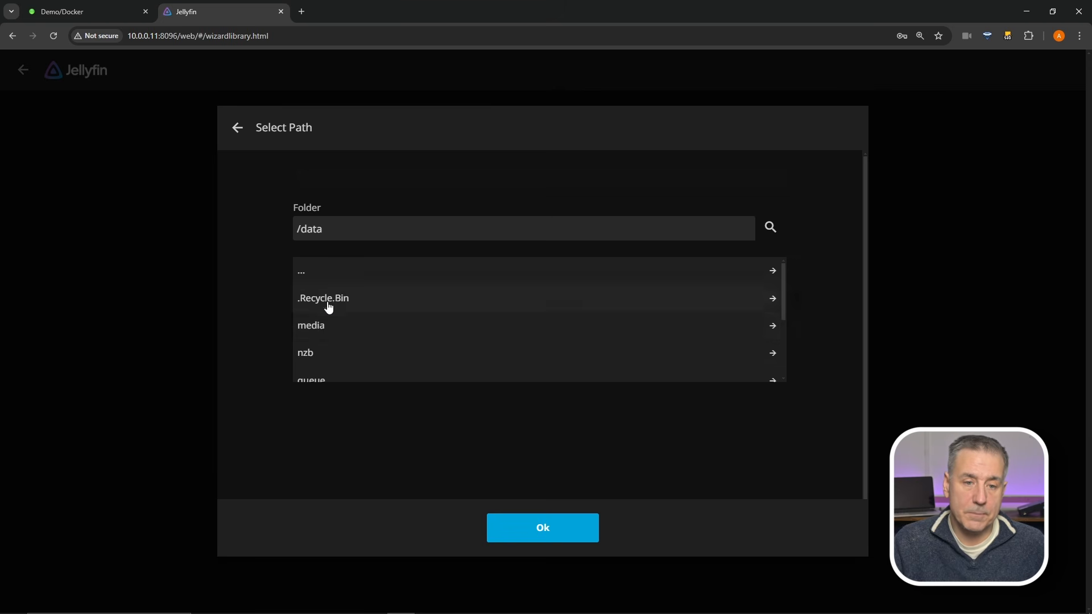
click(316, 325)
scroll(349, 333, down, 2)
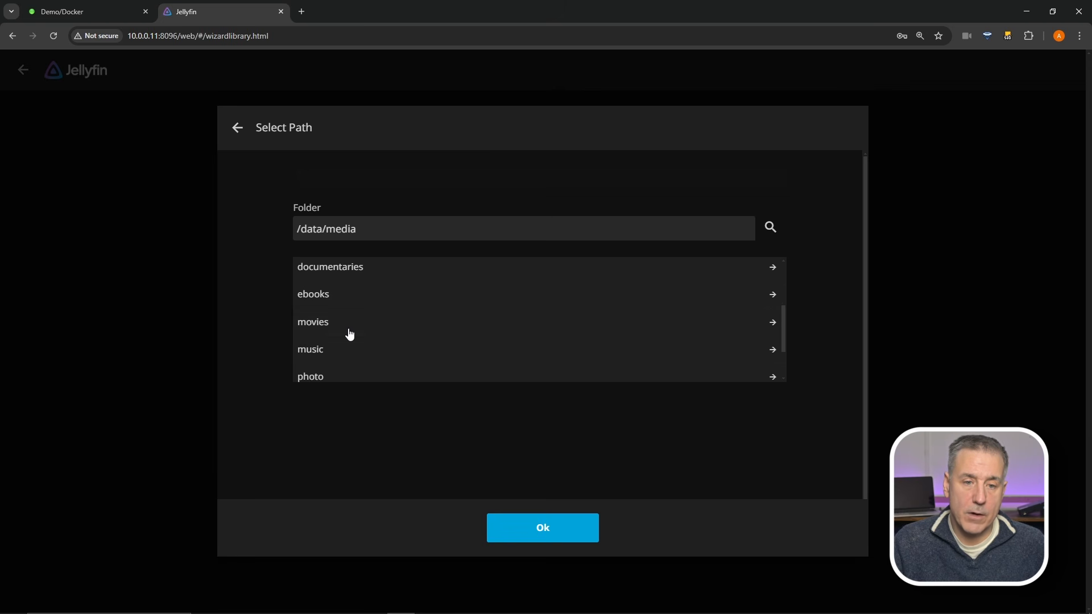
click(322, 333)
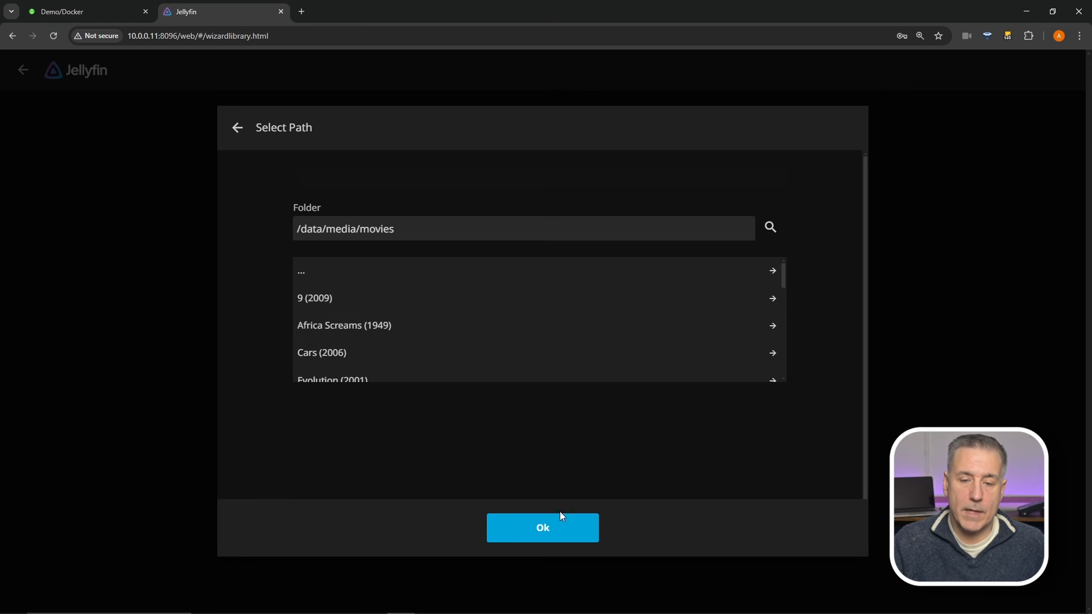
click(556, 538)
Set the Movies library's preferred download language to English and its country to United States.
scroll(348, 373, down, 1)
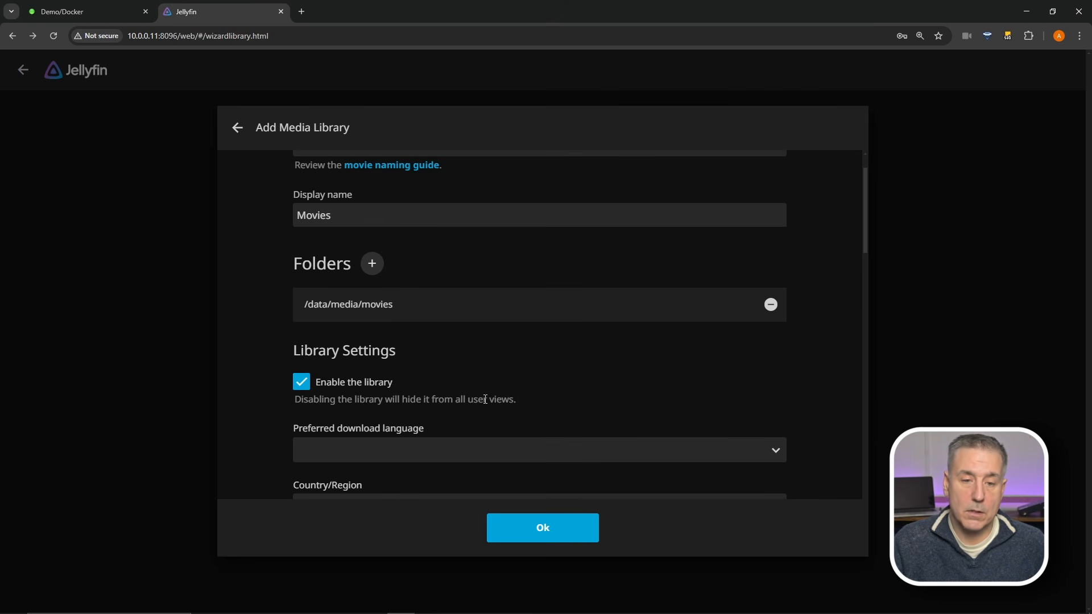
scroll(371, 385, down, 2)
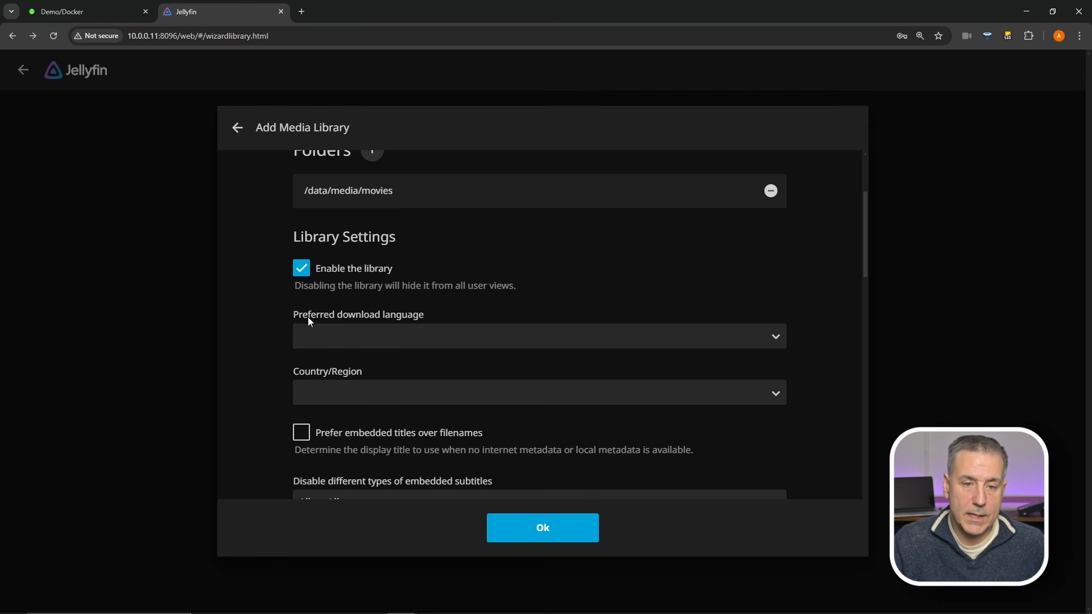
click(504, 336)
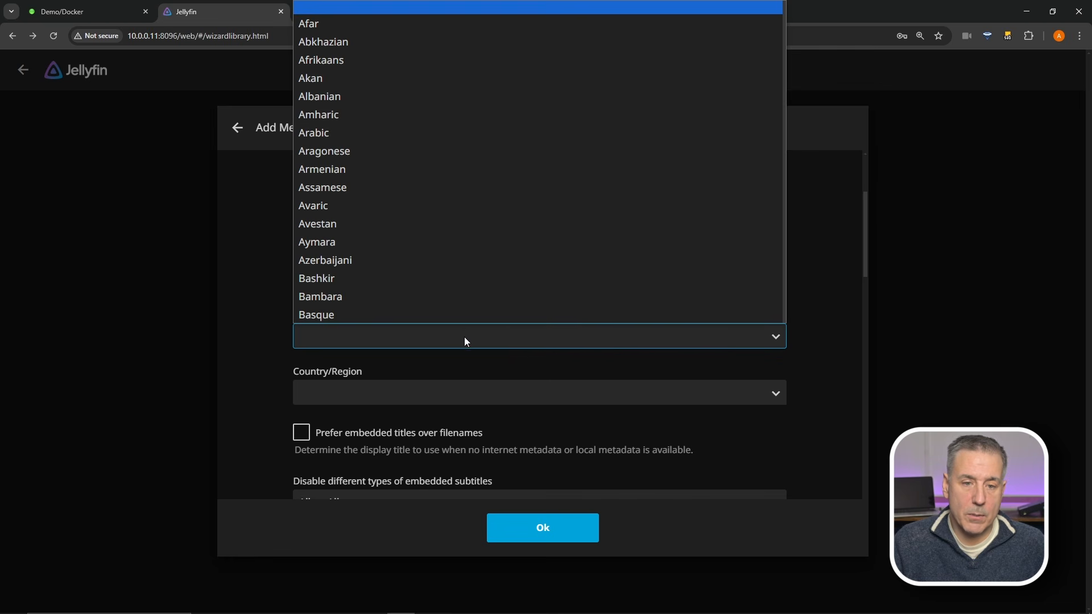
scroll(393, 193, down, 3)
click(382, 393)
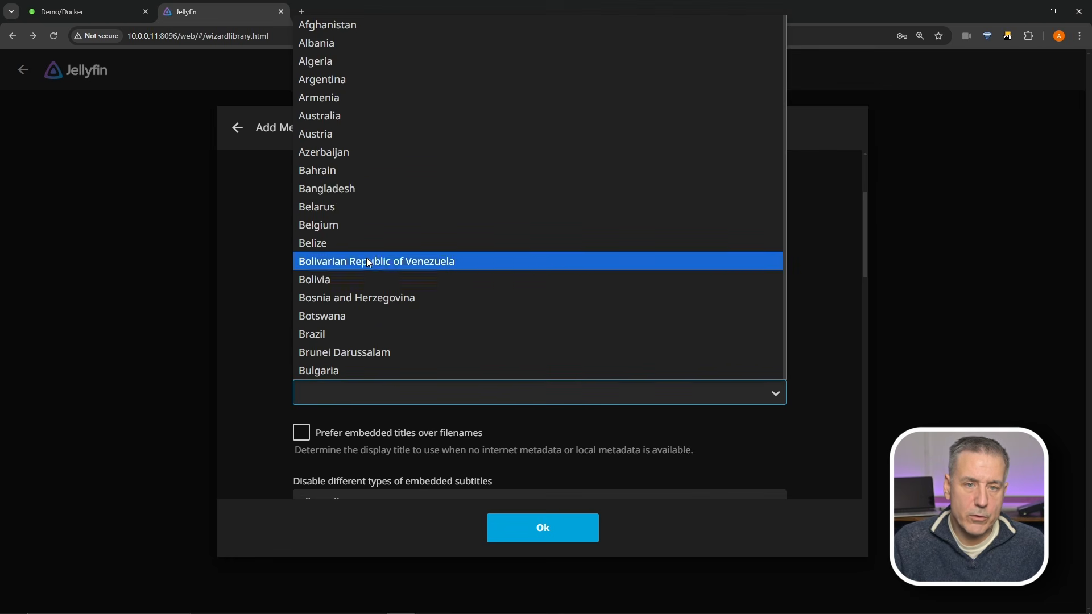
scroll(362, 194, down, 11)
scroll(375, 190, down, 20)
click(365, 277)
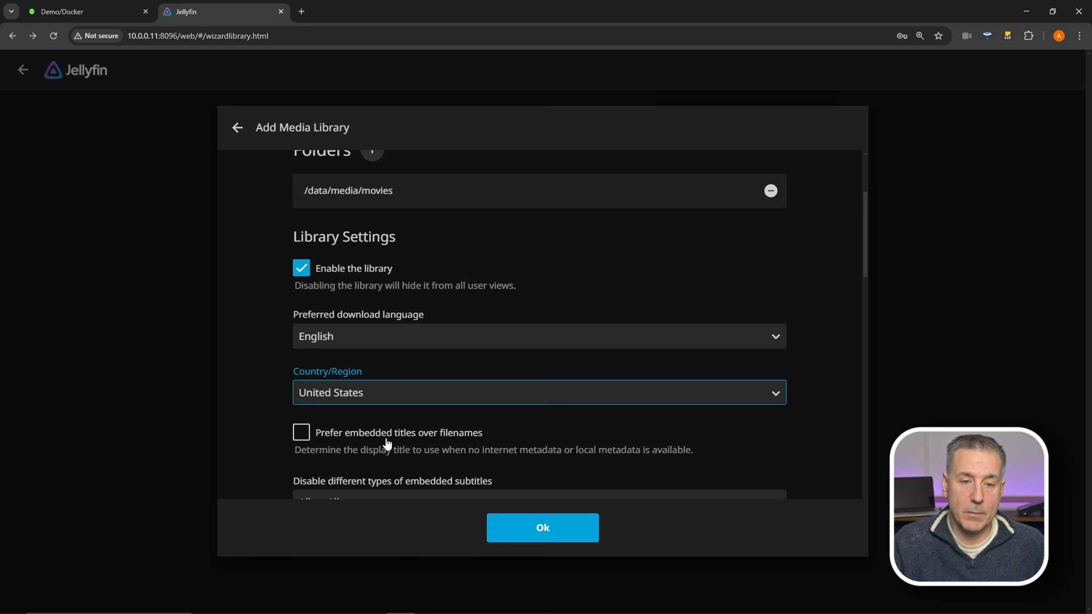
Enable automatically adding movies to collections and review the library's metadata downloader and refresh settings.
scroll(387, 444, down, 3)
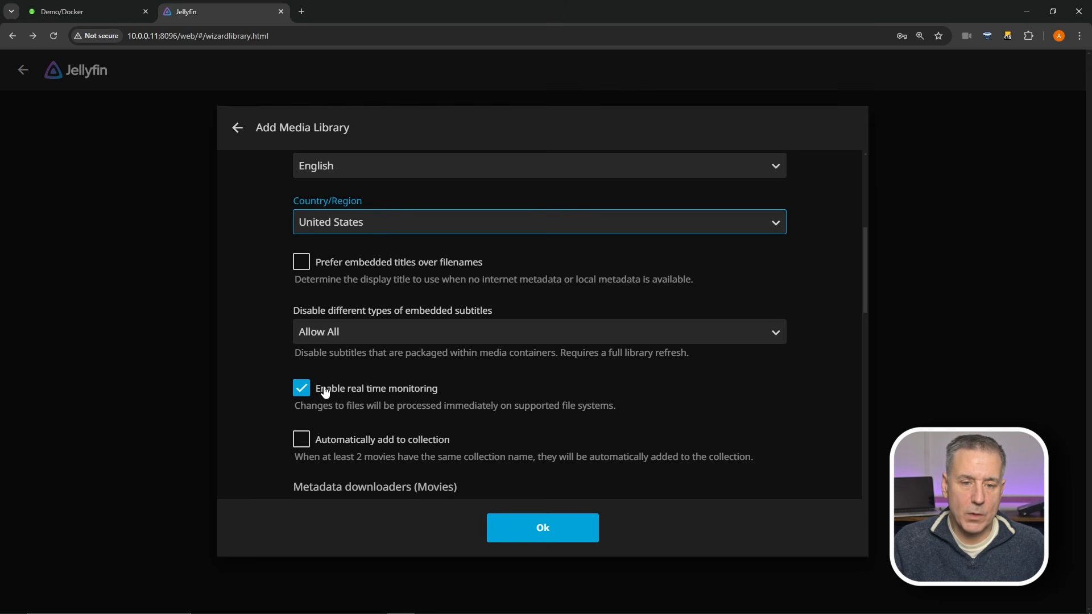
scroll(389, 402, down, 2)
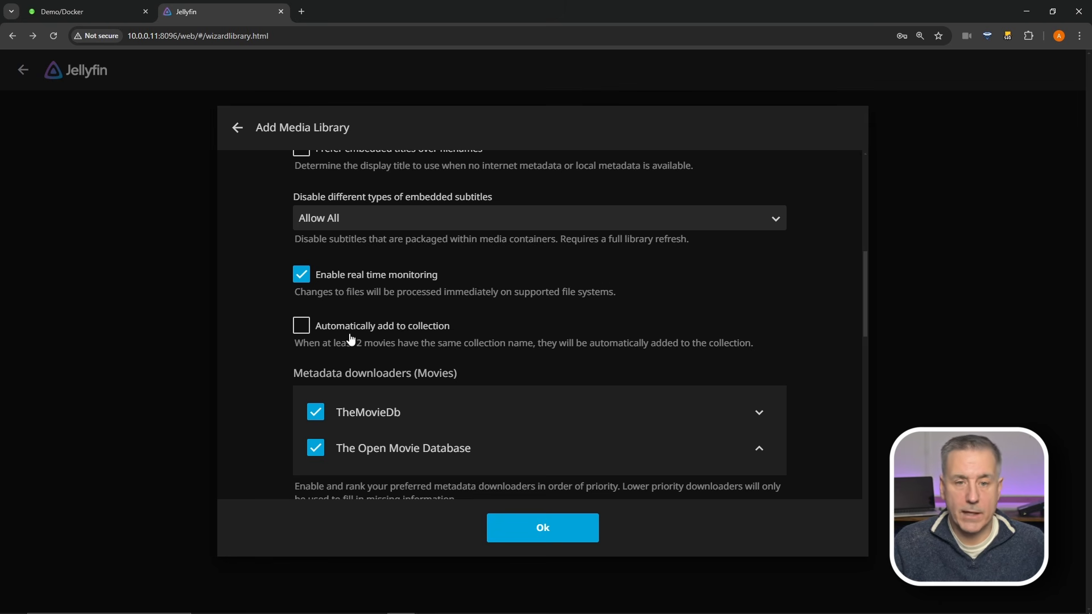
click(304, 326)
scroll(421, 307, down, 3)
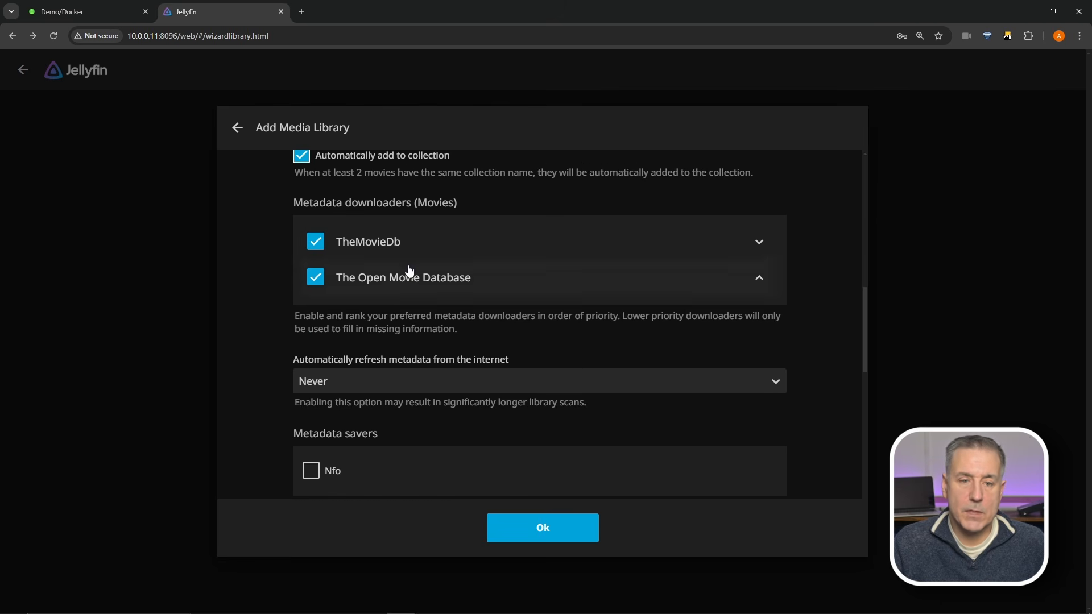
scroll(384, 307, down, 1)
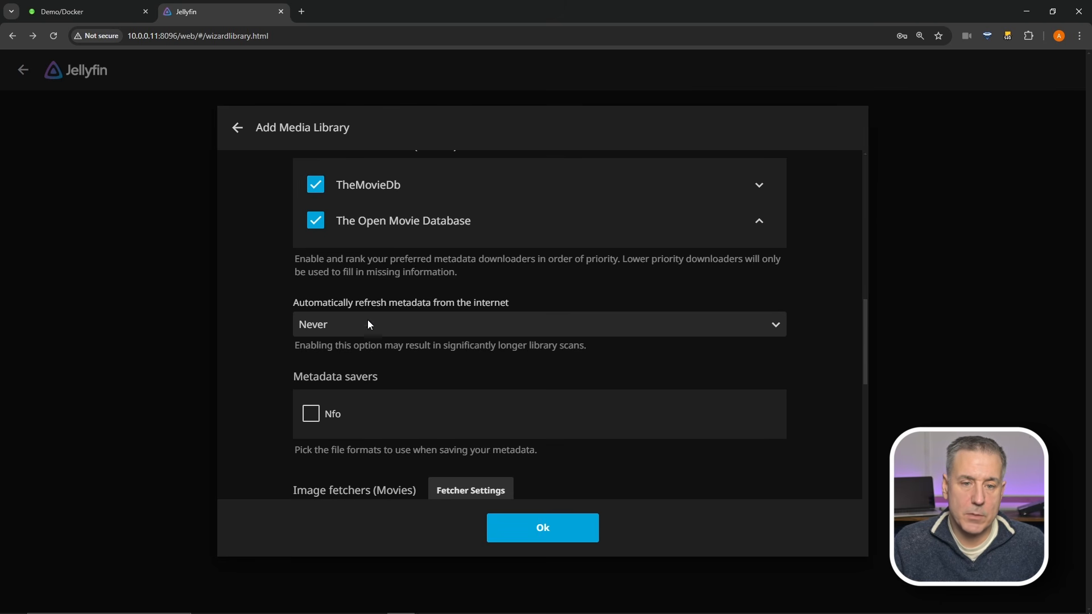
Enable saving artwork into media folders for the Movies library and finish adding the library.
scroll(374, 336, down, 6)
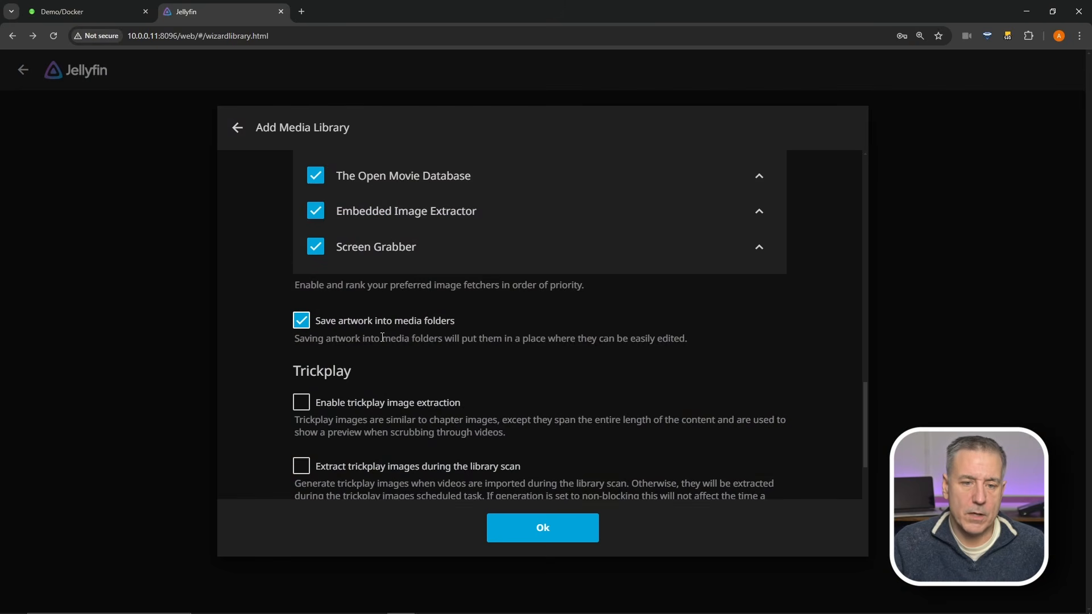
scroll(383, 337, down, 2)
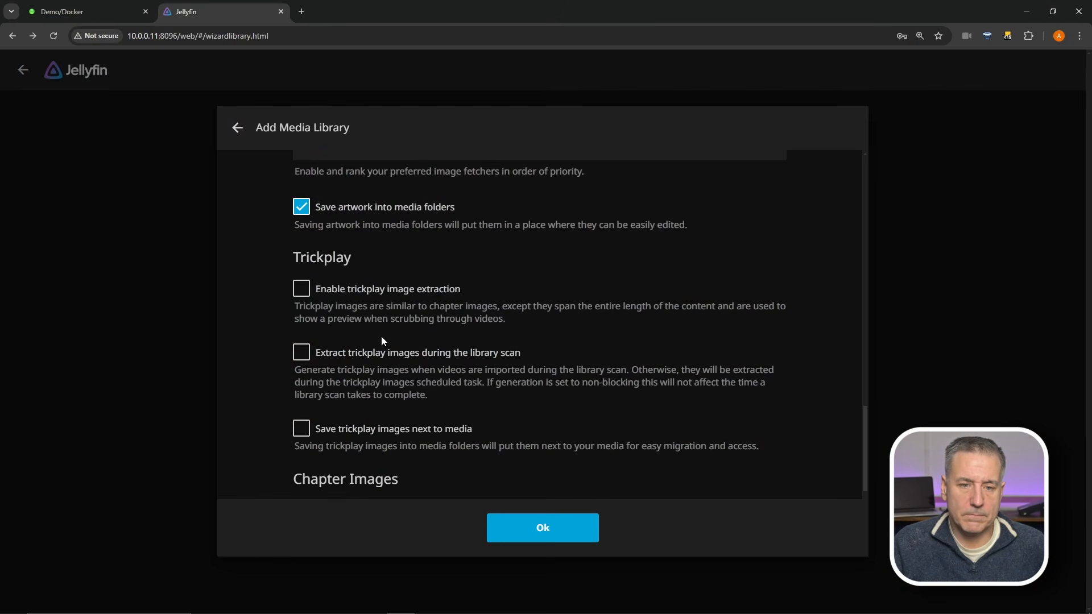
scroll(392, 332, down, 3)
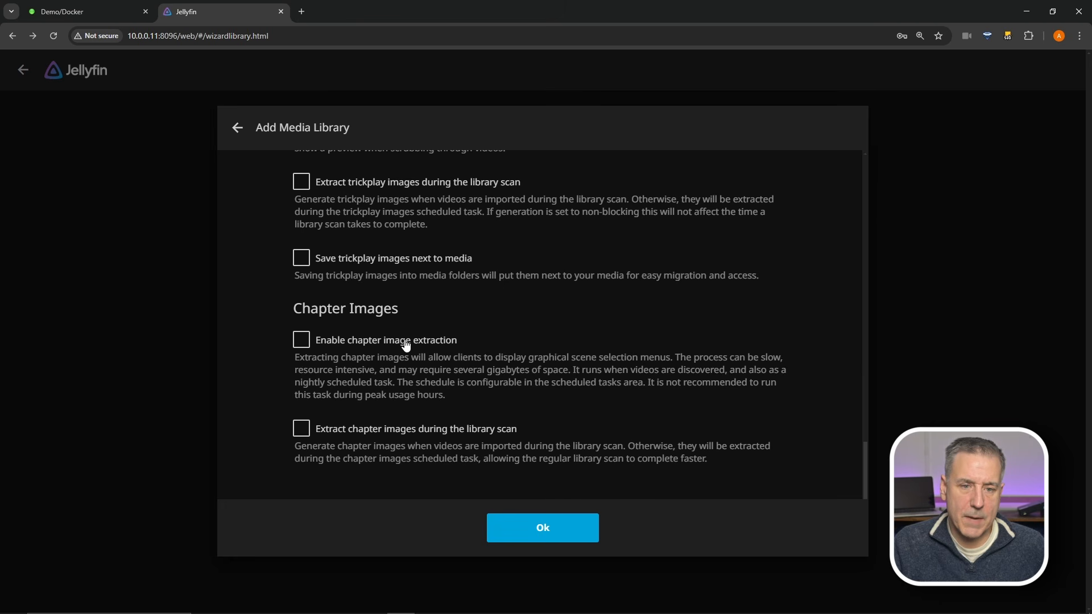
scroll(406, 344, down, 2)
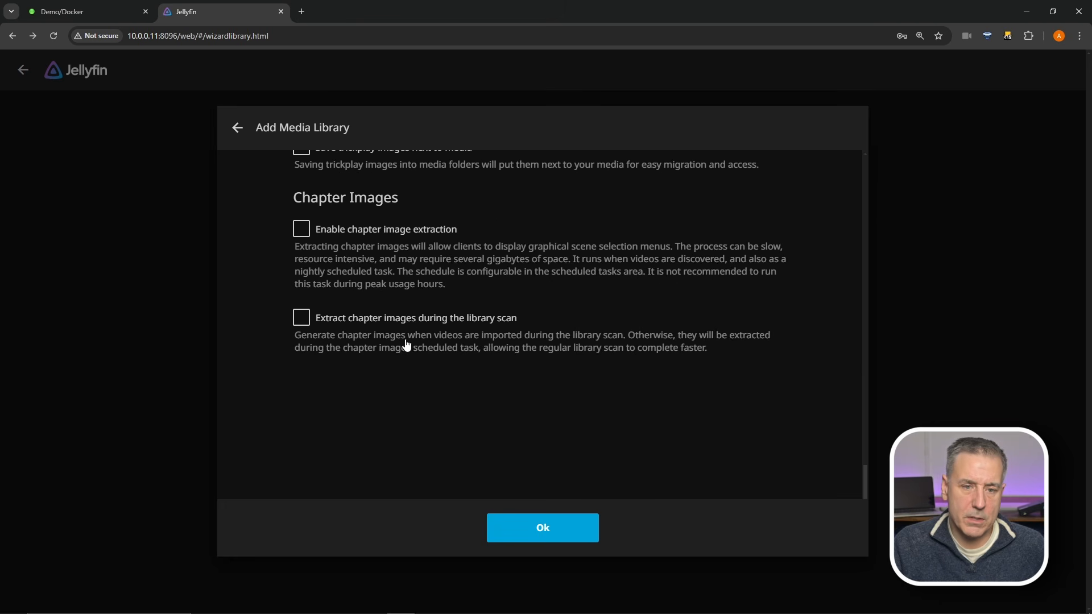
click(542, 537)
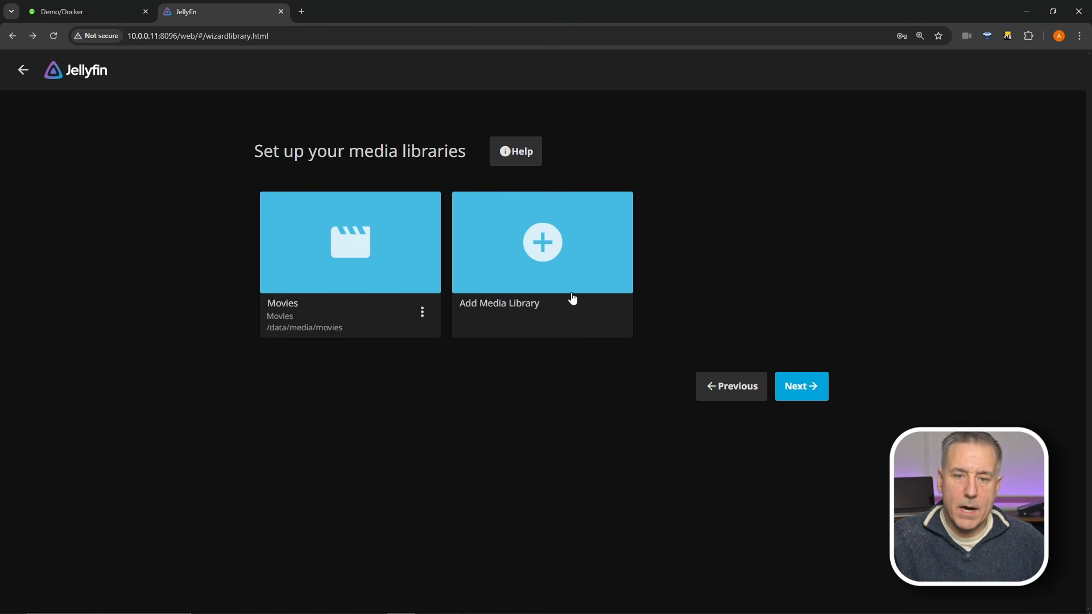
Start adding another media library with the content type Shows.
click(544, 243)
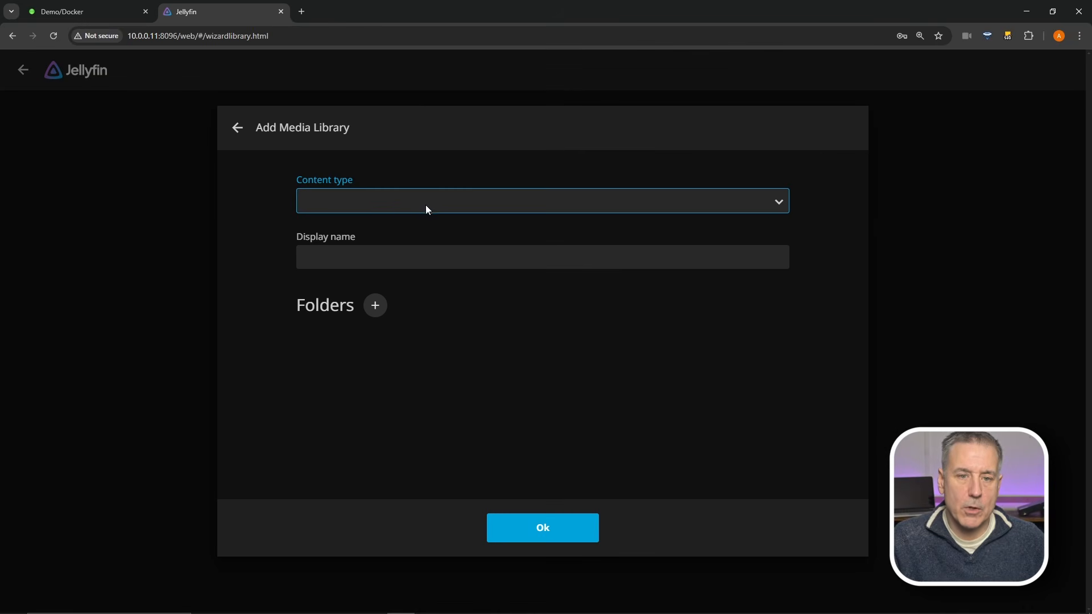
click(425, 201)
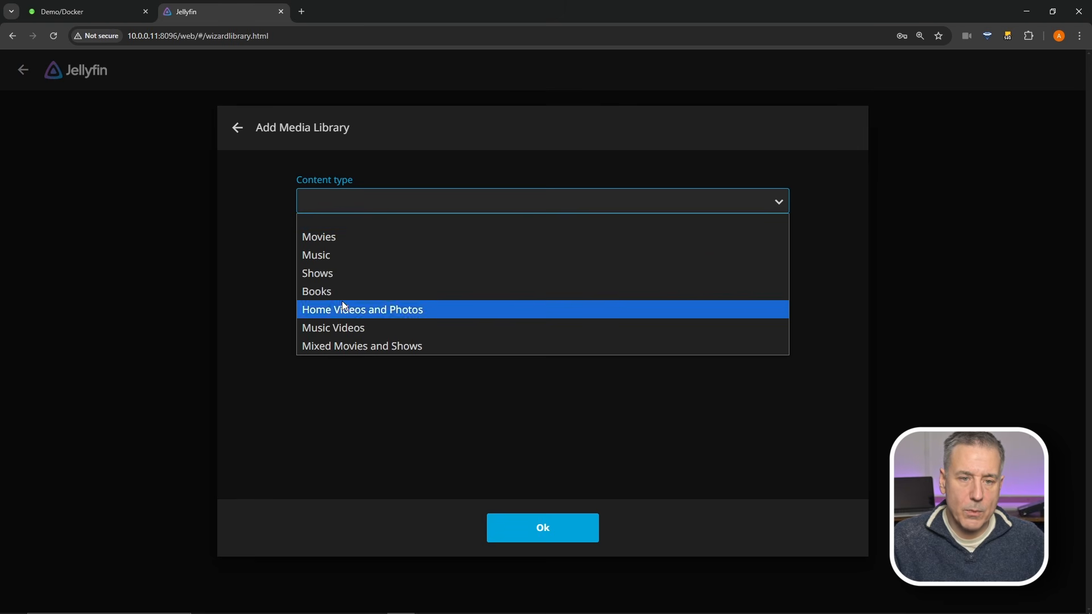
click(344, 277)
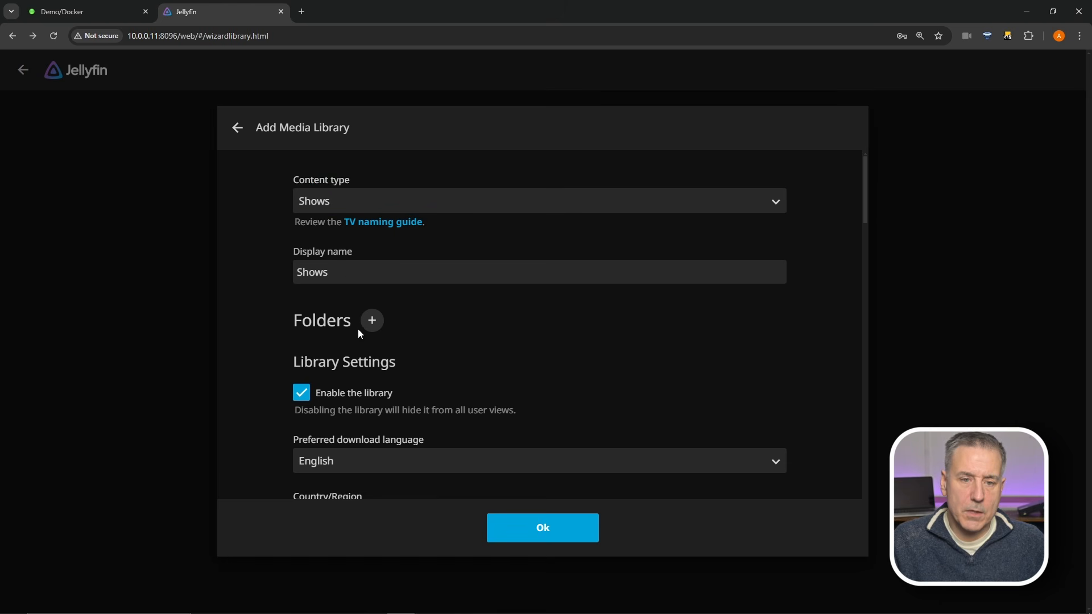
Add the folder /data/media/tv to the Shows library.
click(372, 320)
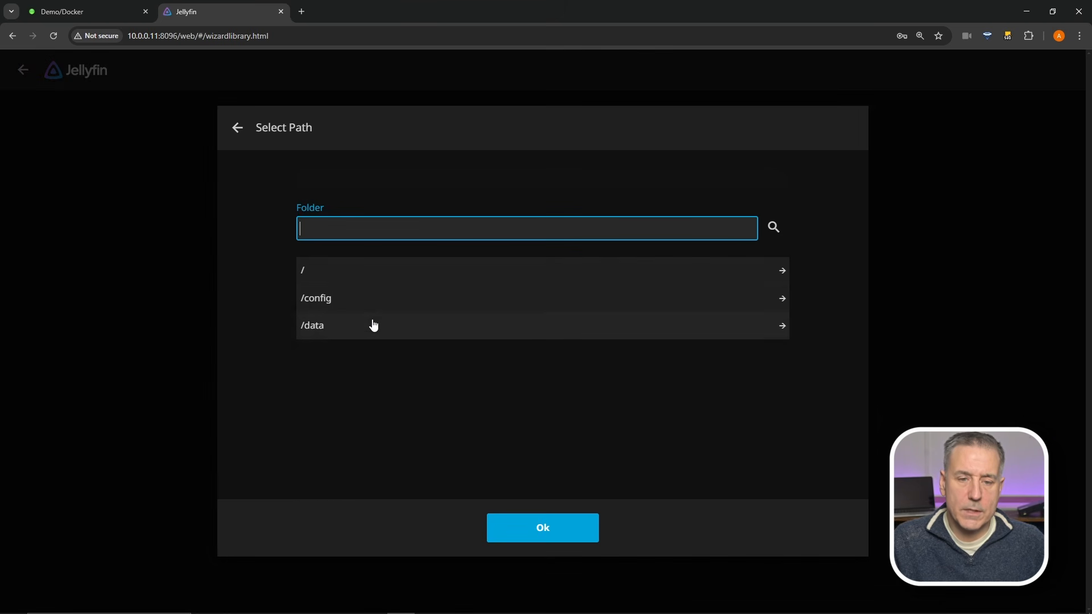
click(324, 328)
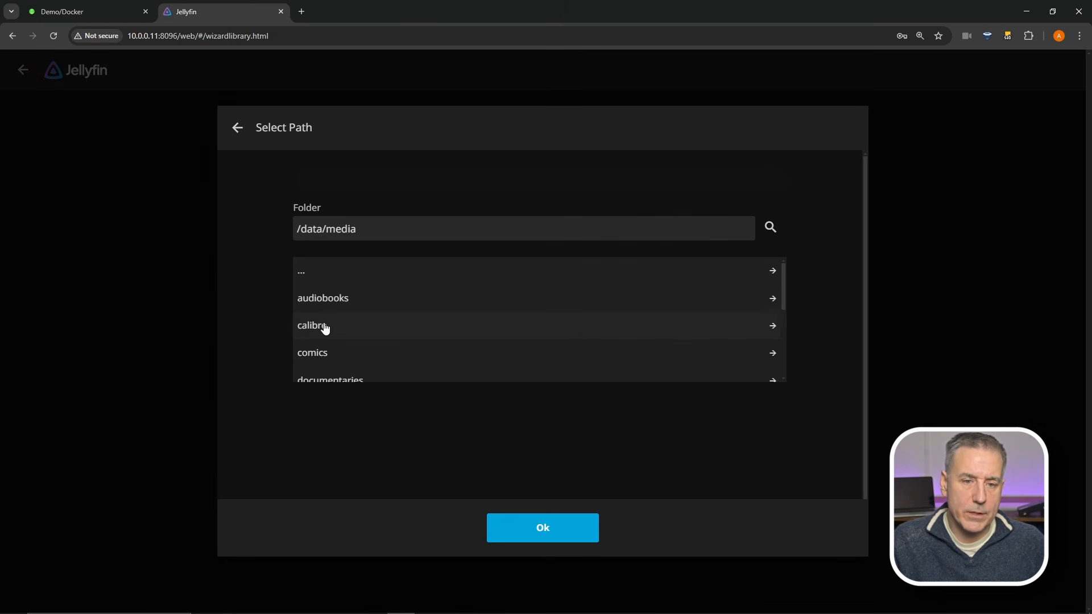
scroll(346, 267, down, 5)
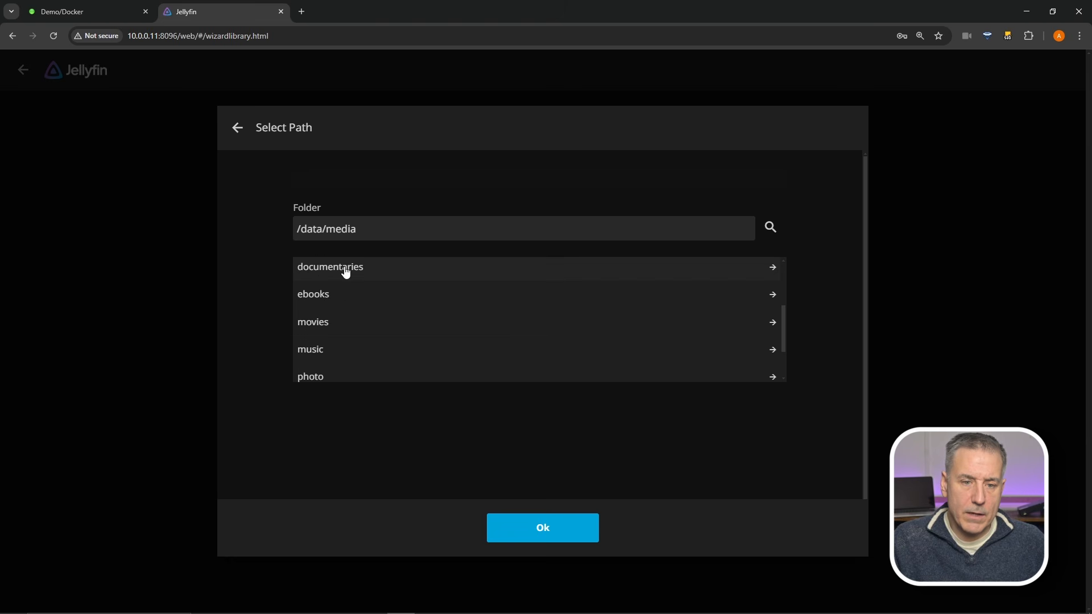
click(316, 377)
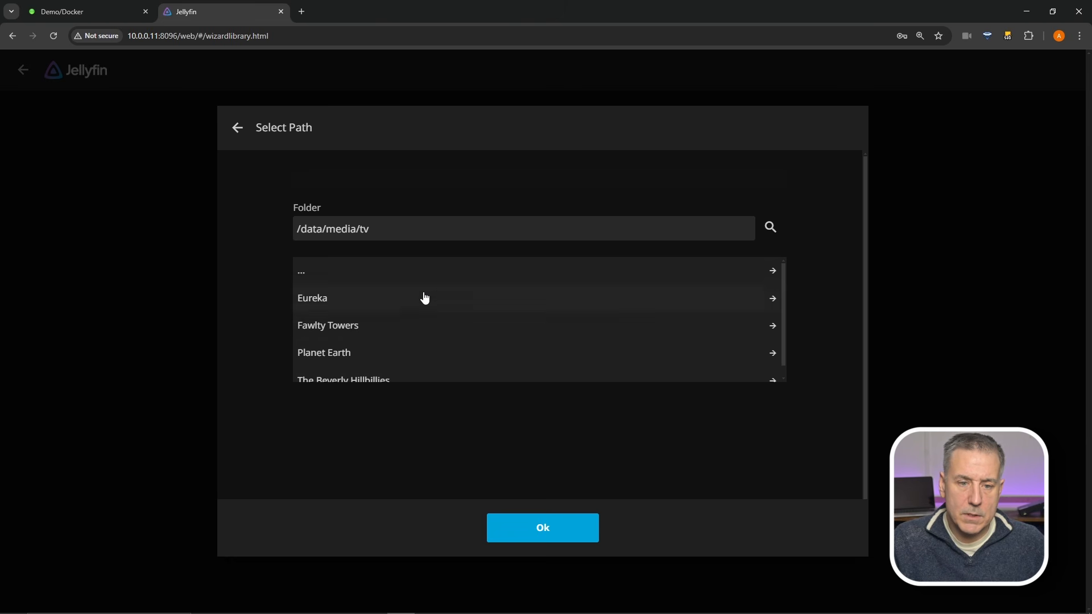
click(537, 530)
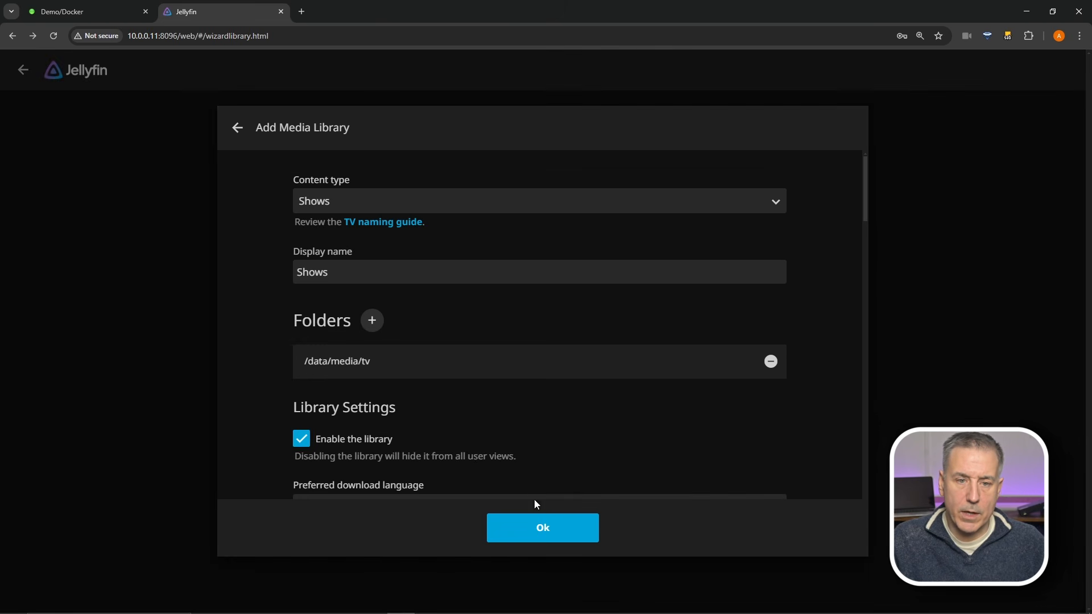
Set the Shows library's preferred download language to English and its country to United States.
scroll(488, 371, down, 3)
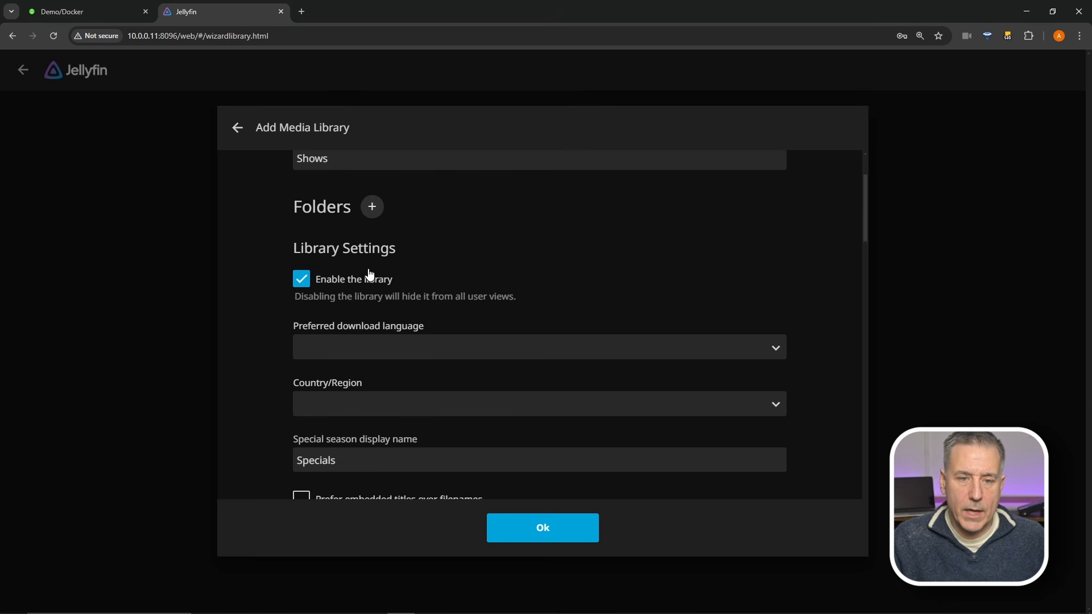
scroll(370, 276, down, 1)
click(381, 292)
scroll(380, 292, down, 3)
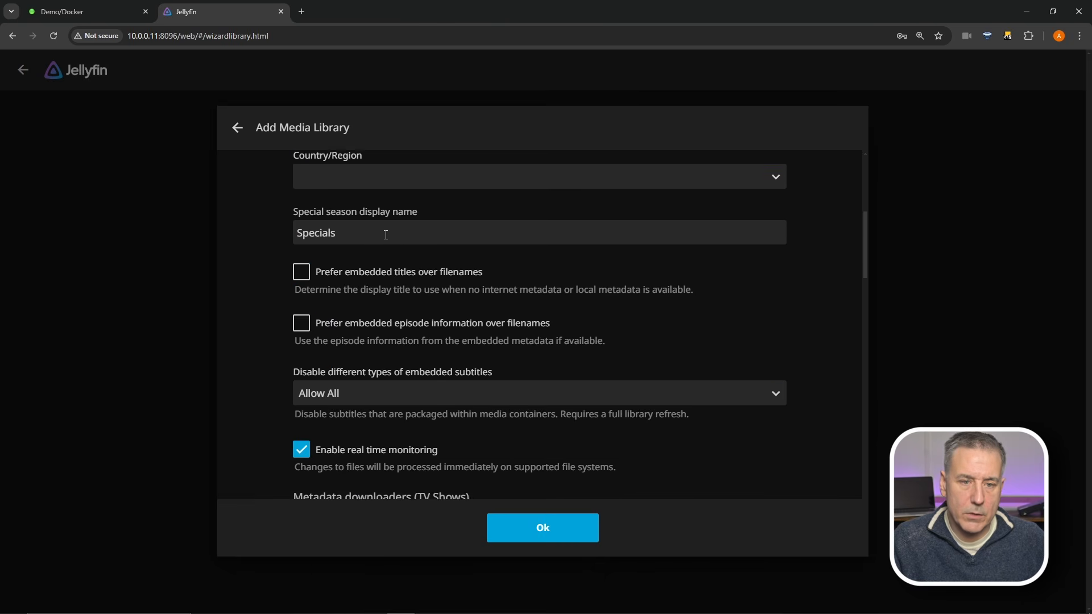
scroll(376, 230, up, 3)
click(374, 289)
click(374, 349)
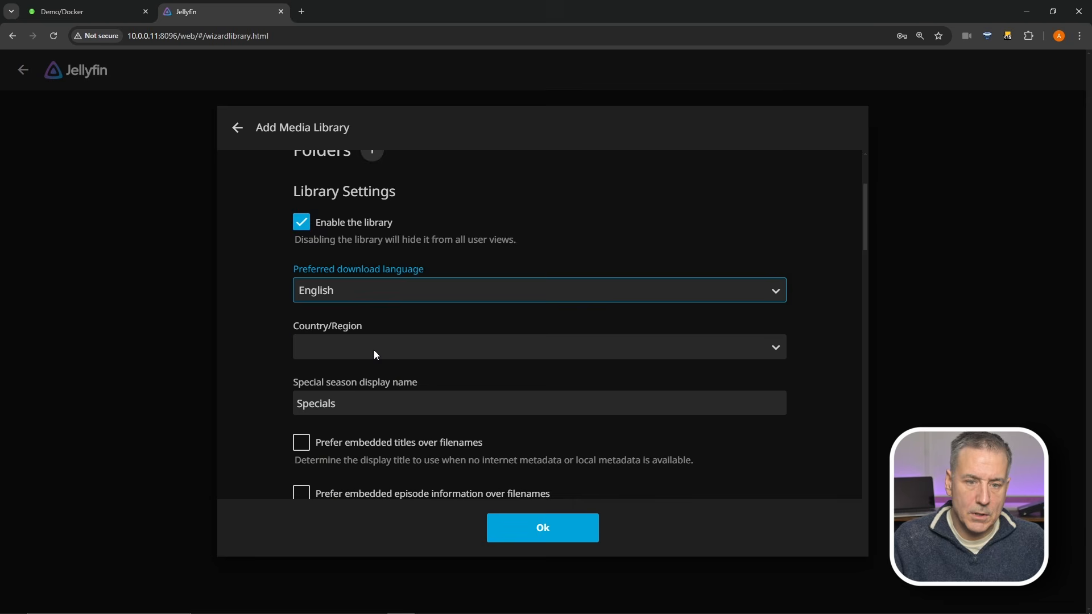
click(374, 350)
key(u)
scroll(372, 256, down, 3)
click(369, 252)
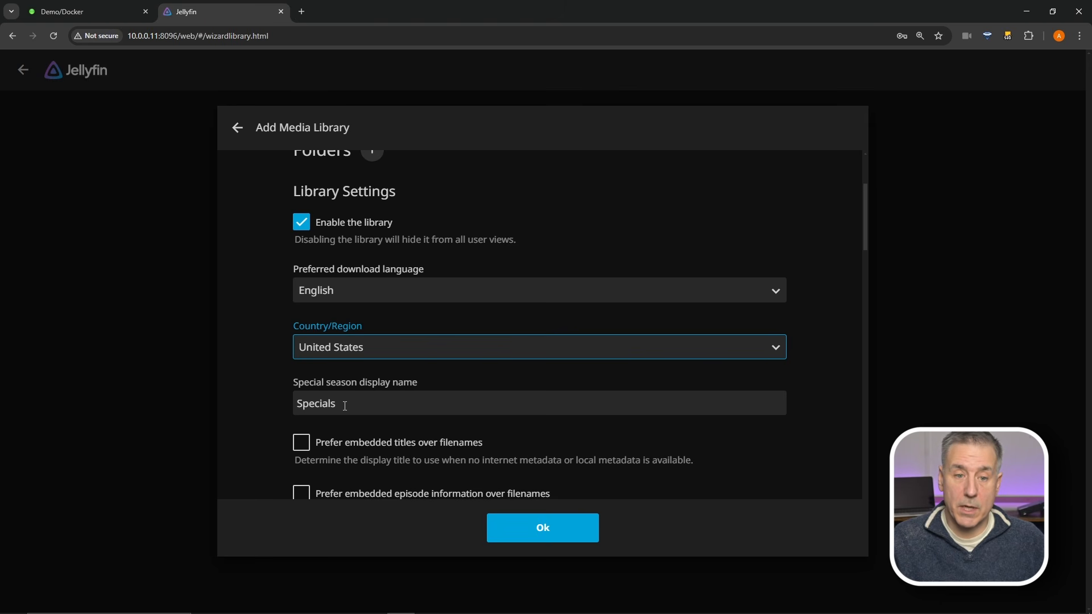
Enable saving artwork into media folders for the Shows library and finish adding the library.
scroll(344, 406, down, 2)
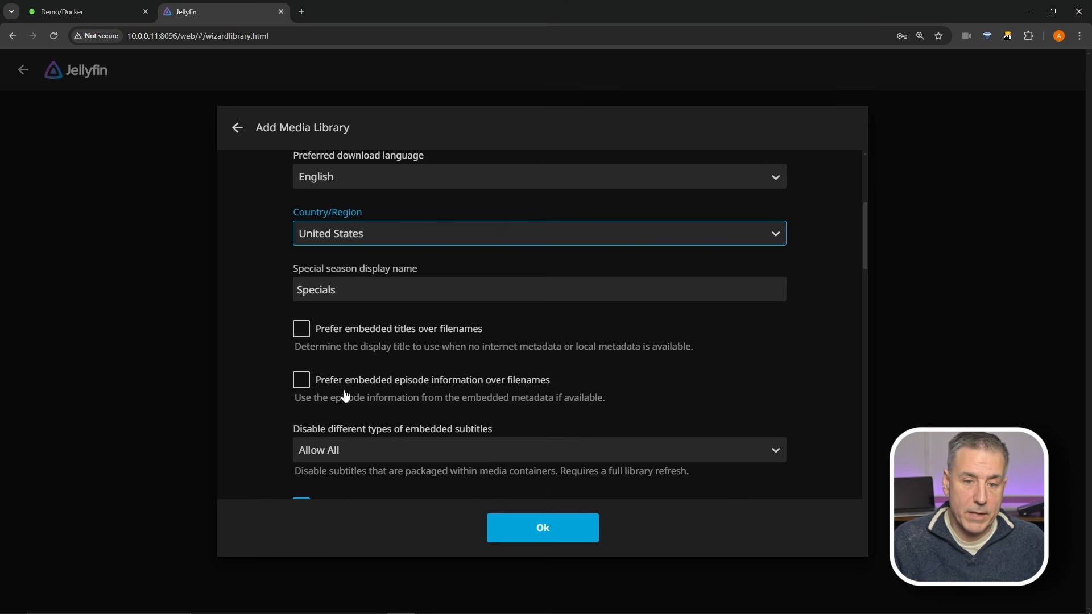
scroll(328, 363, down, 4)
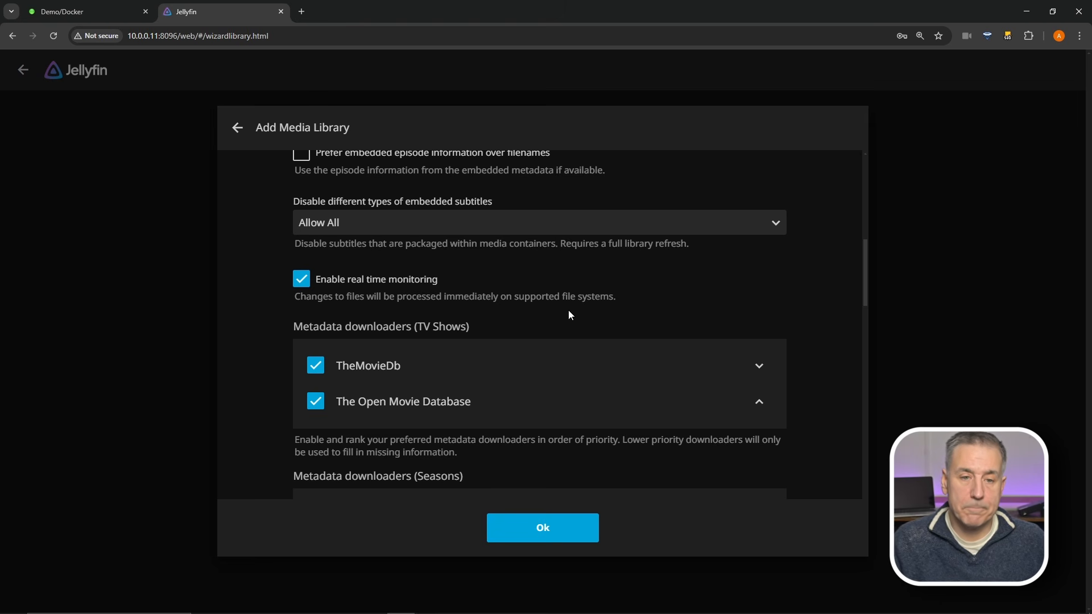
scroll(441, 262, down, 4)
scroll(403, 265, down, 2)
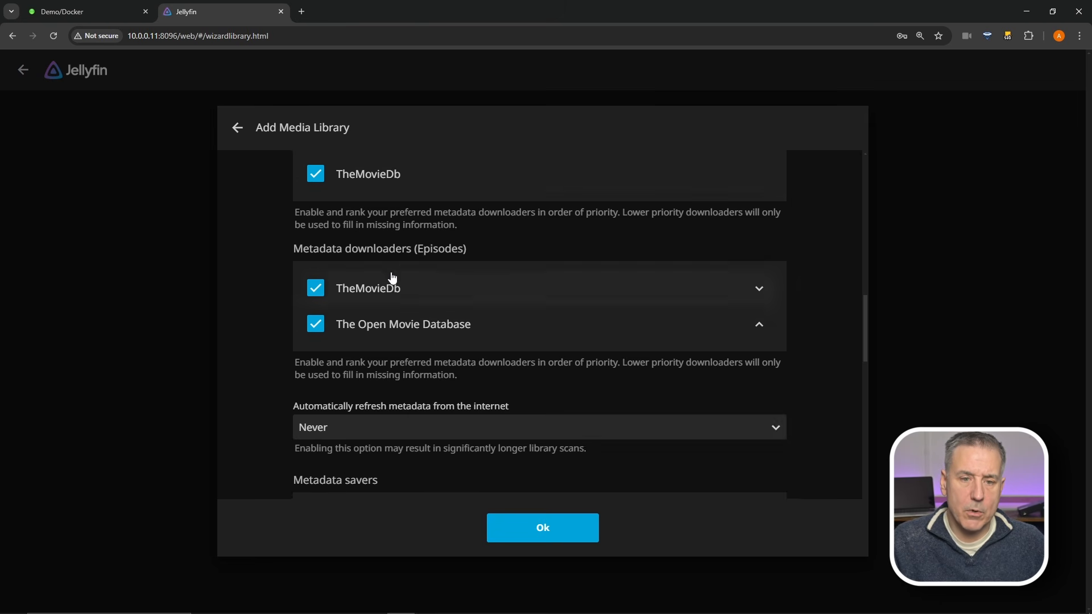
scroll(390, 280, down, 10)
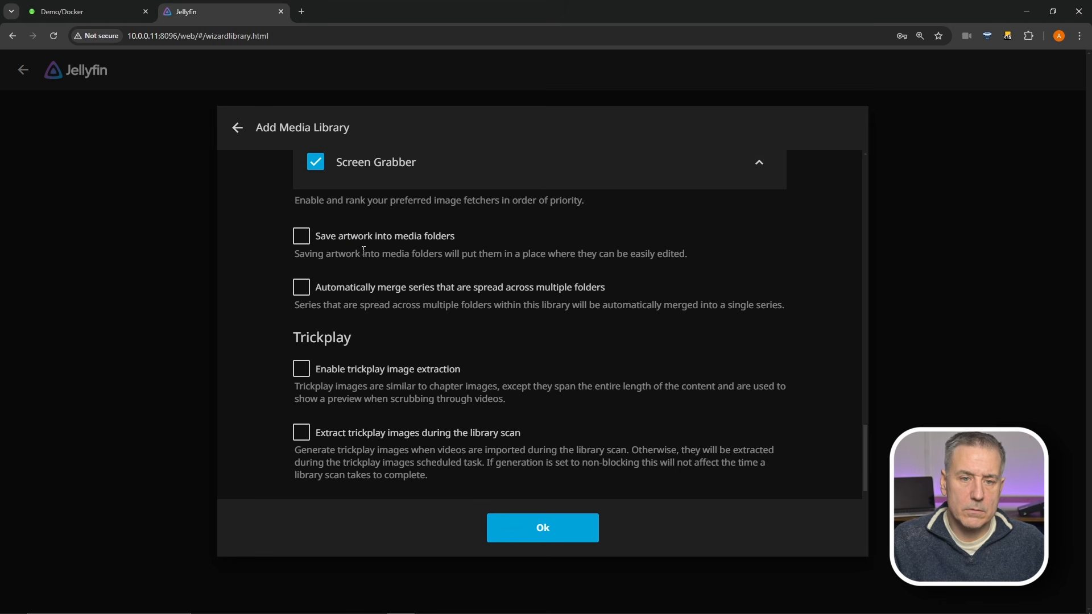
click(306, 242)
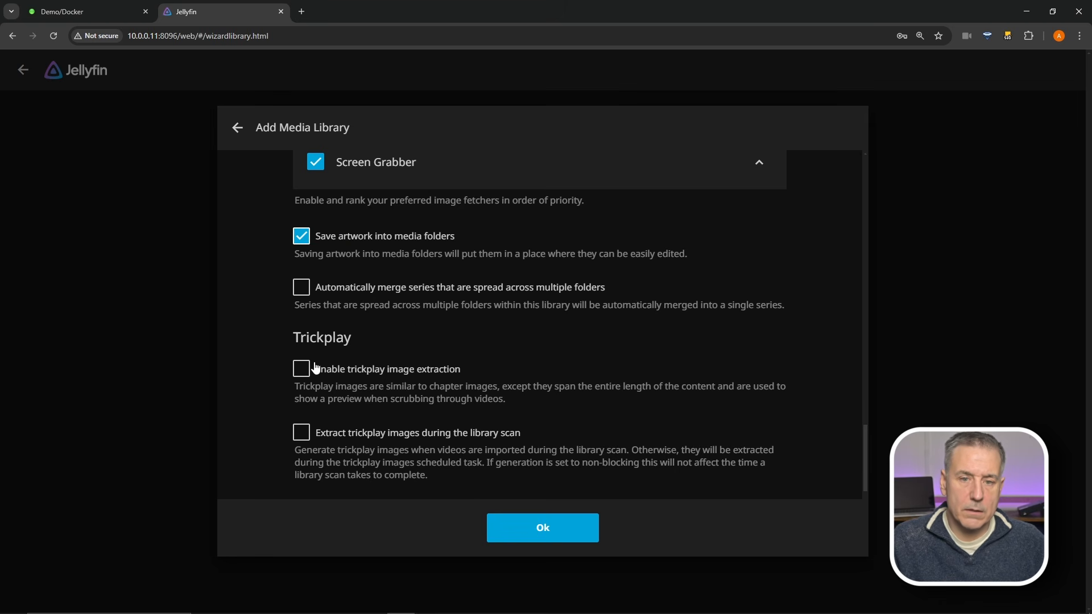
scroll(517, 184, down, 5)
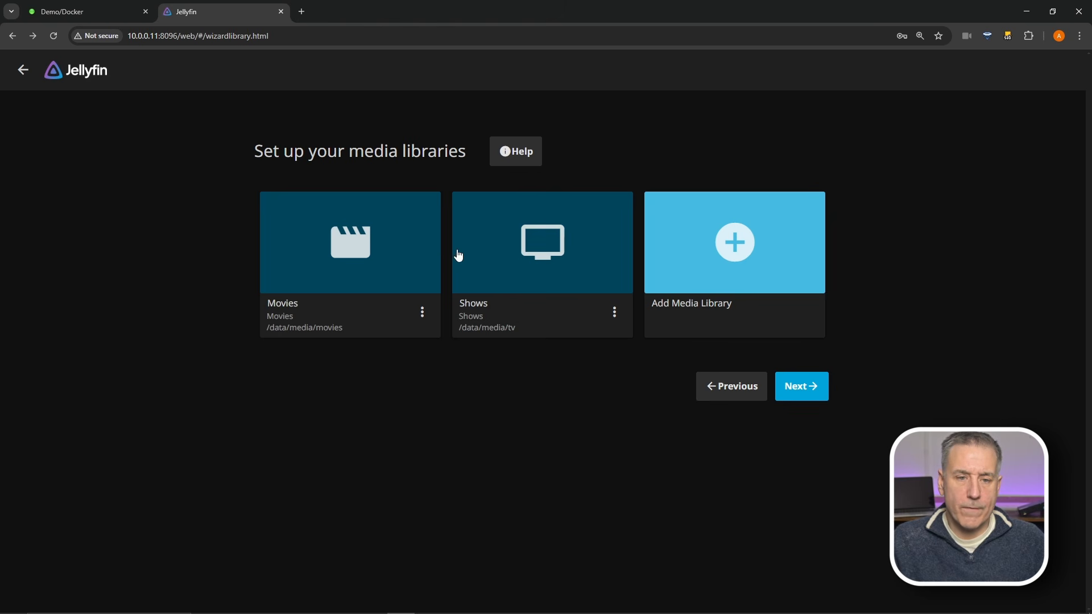
Start adding a library with the content type Home Videos and Photos and shorten its display name to Photos.
click(741, 249)
click(393, 201)
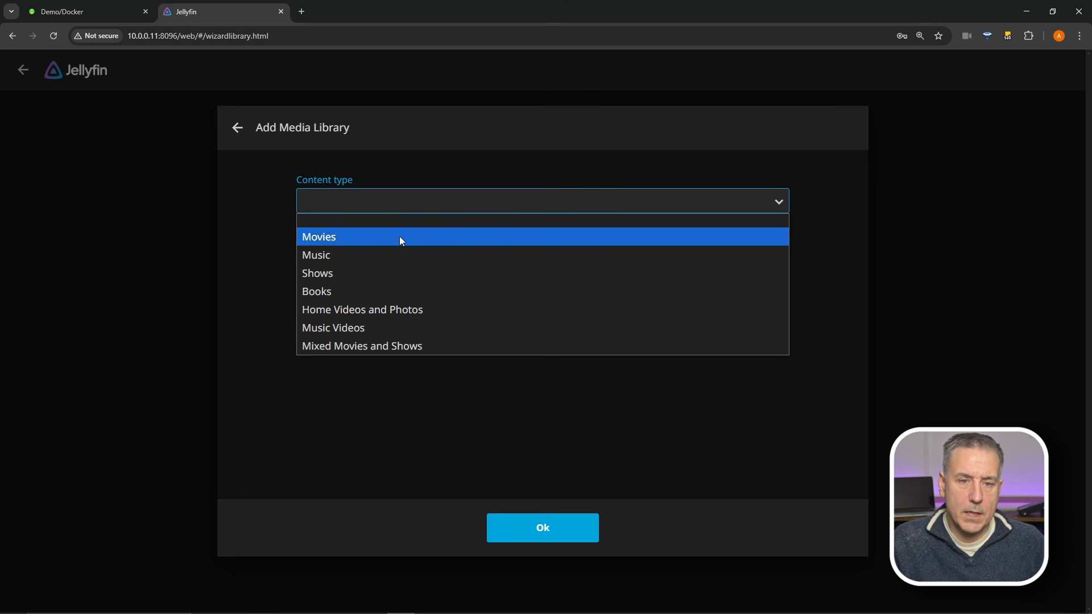
click(449, 312)
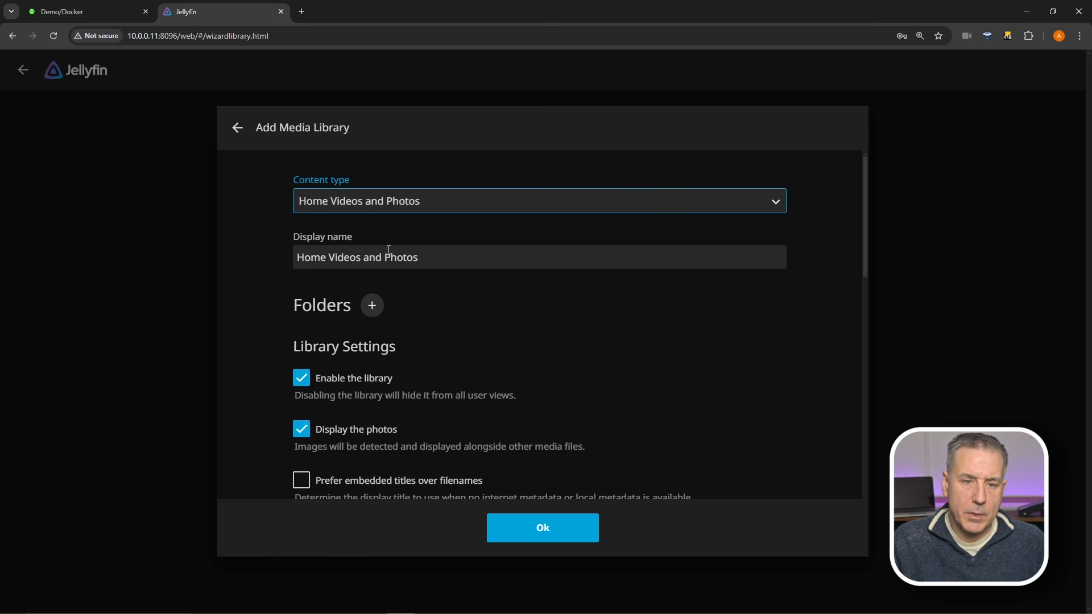
drag(383, 257, 298, 254)
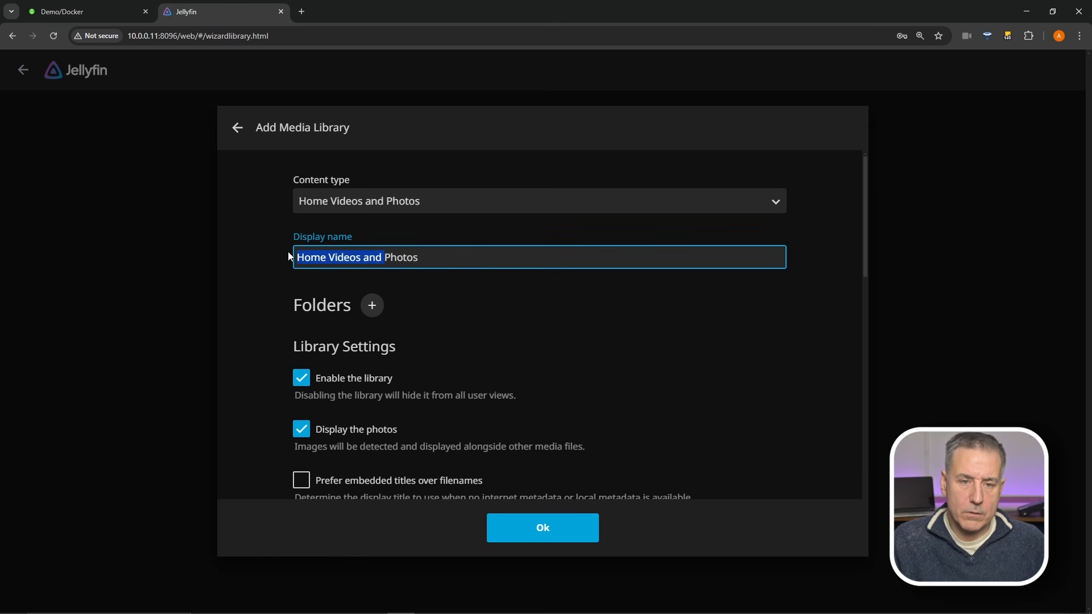
Add the folder /data/media/photo to the Photos library and finish adding the library with its remaining settings at their defaults.
click(372, 307)
click(330, 328)
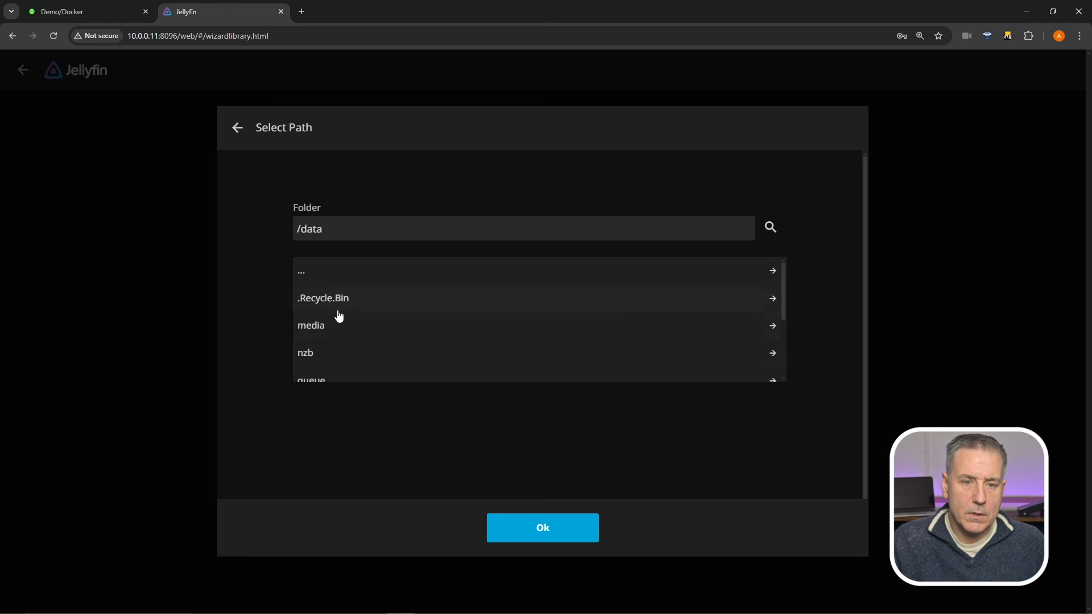
click(318, 335)
scroll(348, 299, down, 1)
scroll(346, 300, down, 1)
click(318, 377)
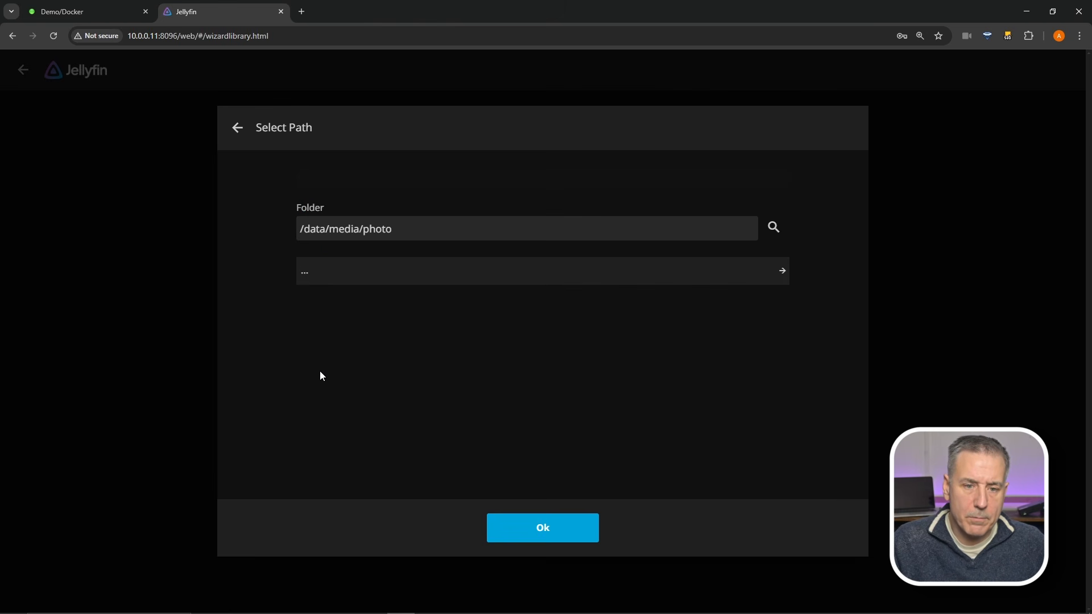
click(543, 526)
scroll(476, 210, down, 10)
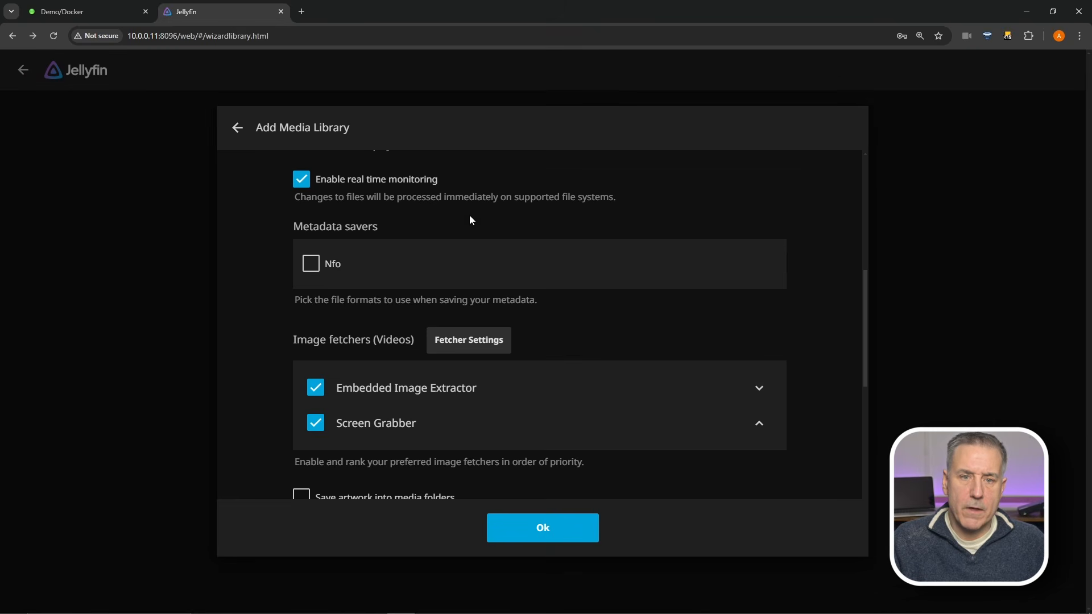
click(540, 528)
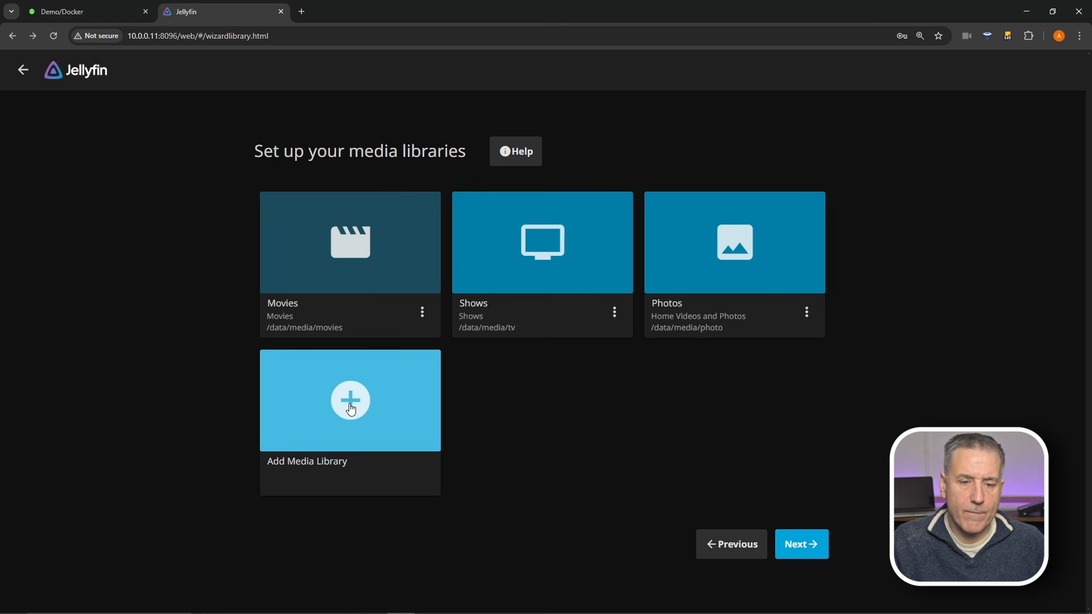
Start adding a further media library with the content type Music.
click(350, 403)
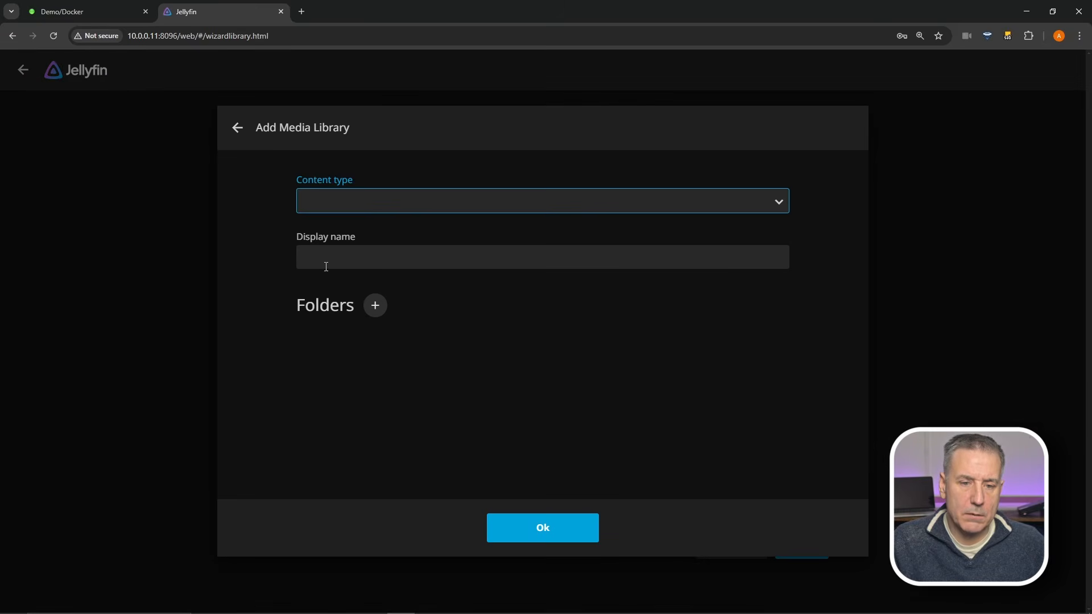
click(347, 201)
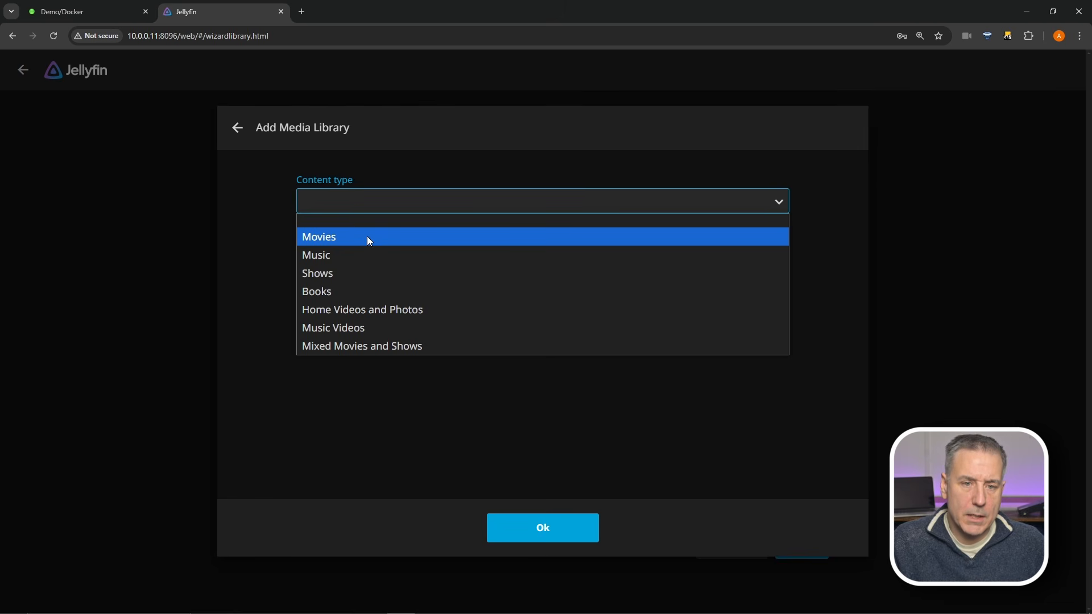
click(343, 254)
Add the folder /data/media/music to the Music library.
click(374, 330)
click(343, 329)
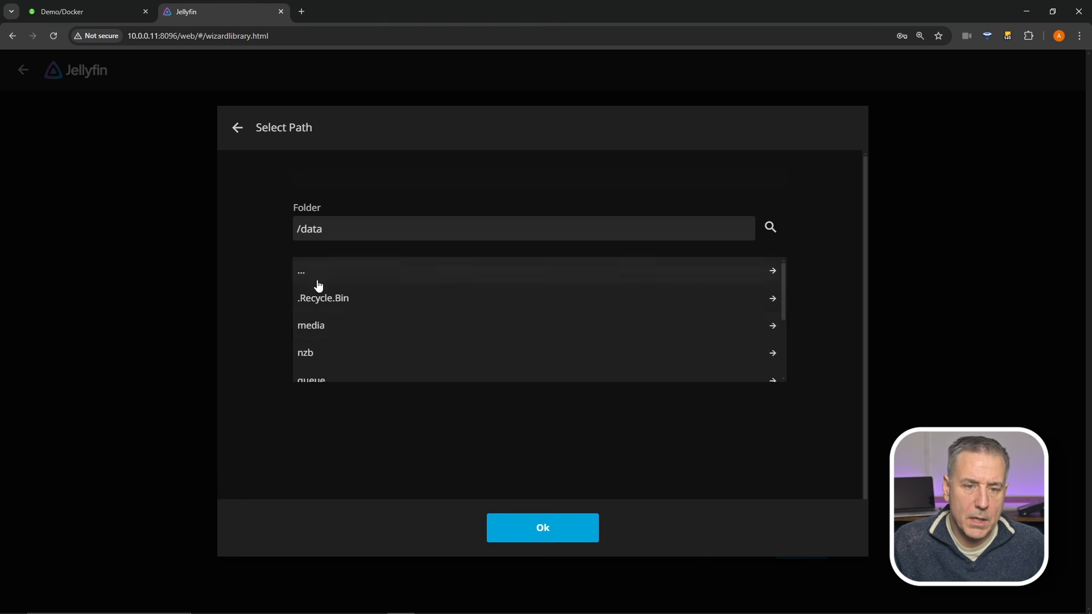
scroll(346, 343, down, 1)
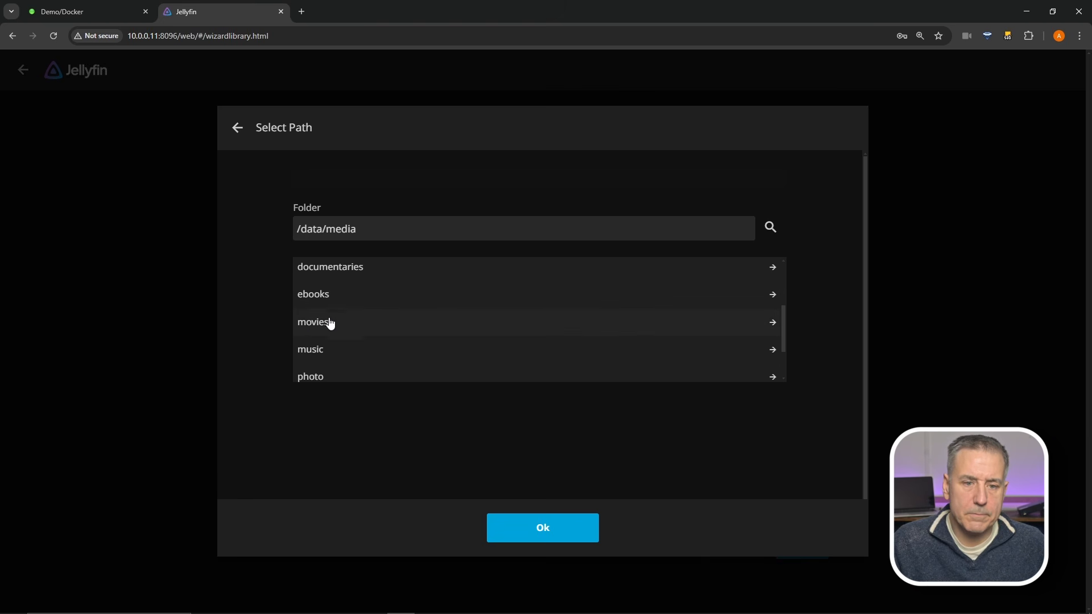
click(315, 349)
click(534, 520)
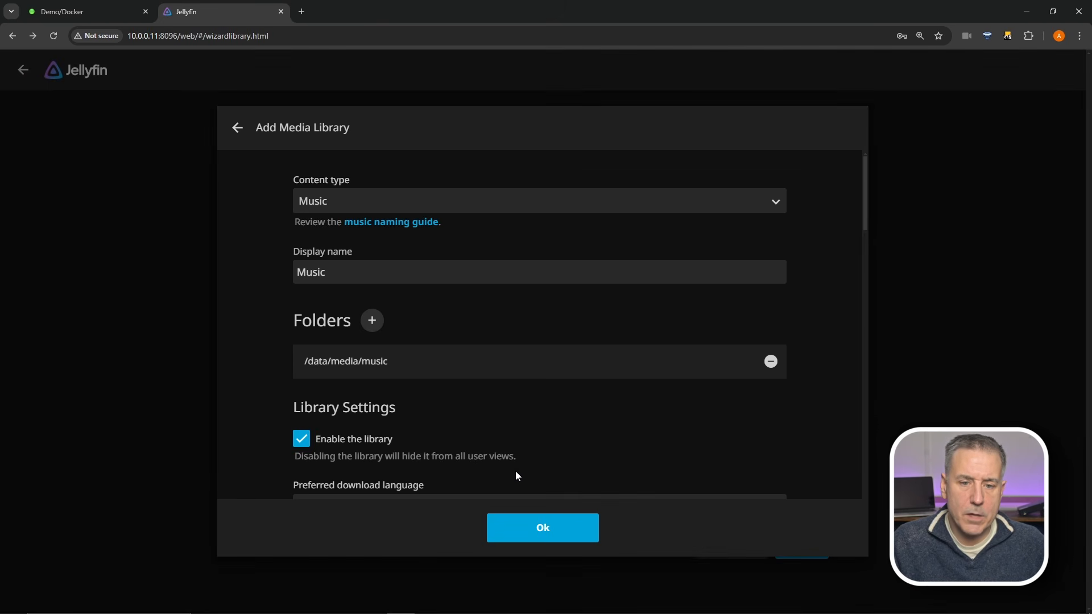
Set the Music library's preferred download language to English and its country/region to United States.
scroll(515, 471, down, 5)
click(436, 224)
key(e)
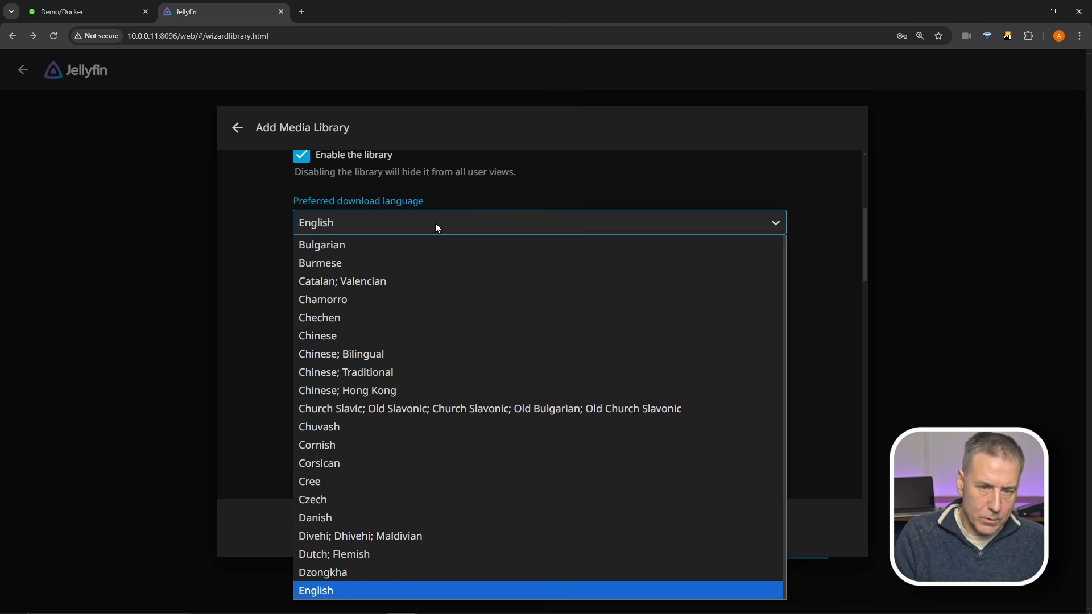
key(Return)
scroll(436, 225, up, 4)
scroll(438, 230, down, 5)
click(397, 224)
key(u)
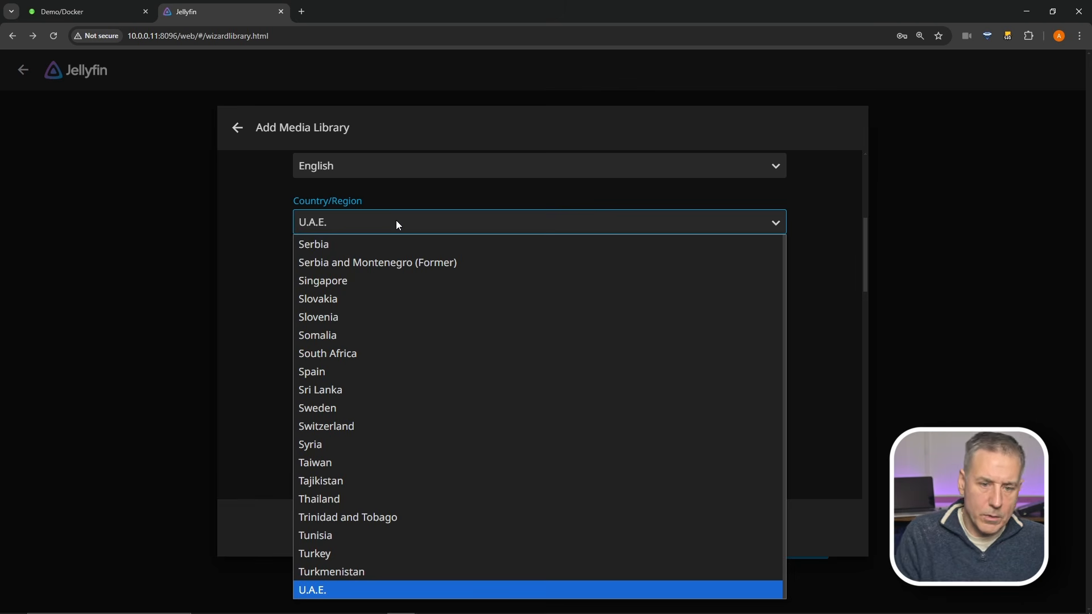
key(Down)
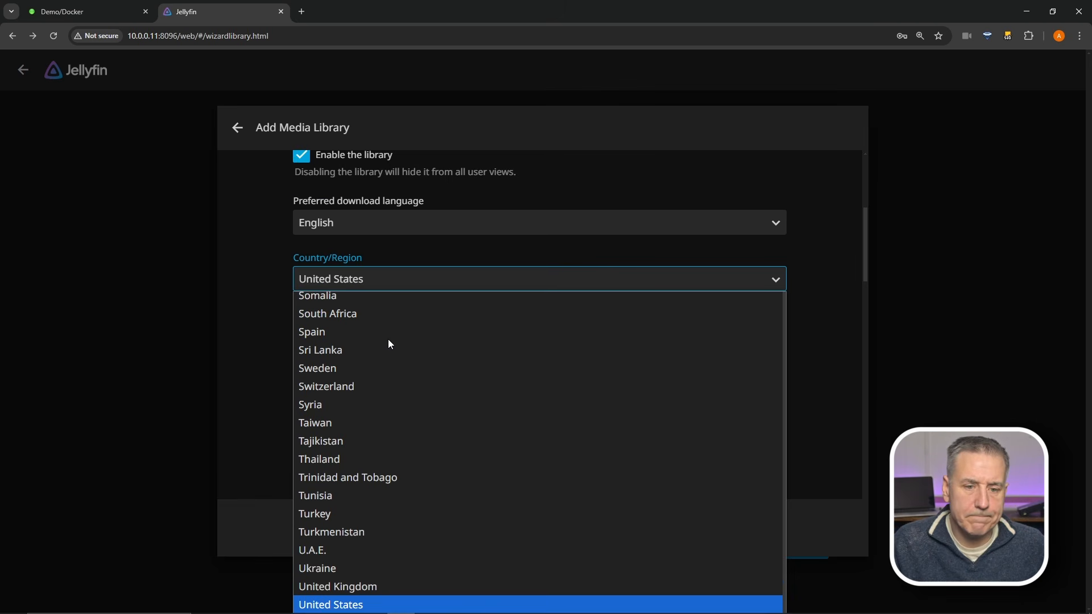
key(Return)
Enable saving artwork into media folders for the Music library and finish adding the library.
scroll(528, 249, down, 8)
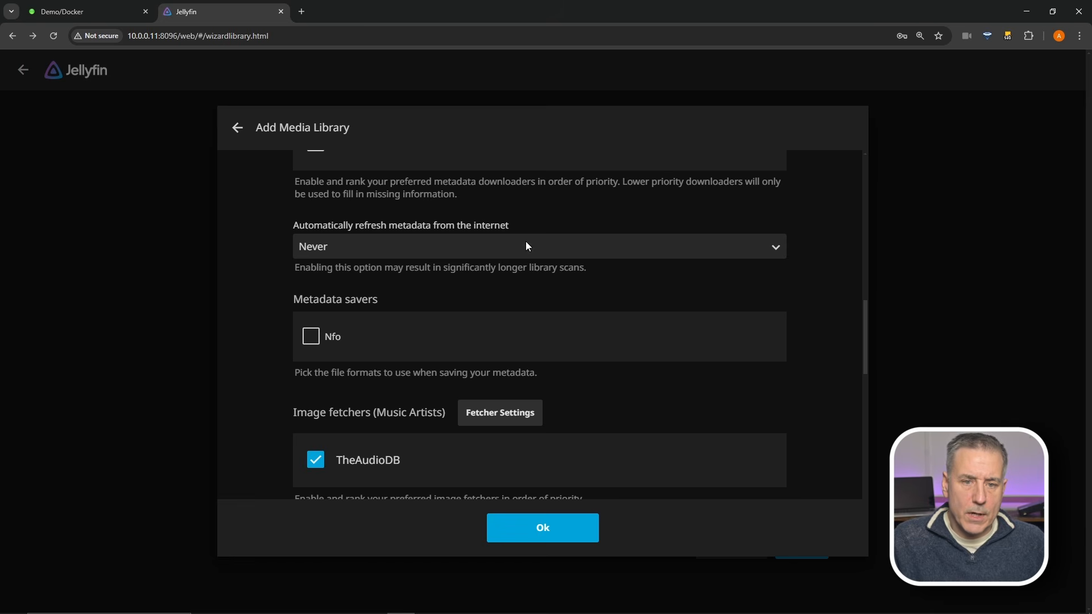
scroll(460, 229, down, 10)
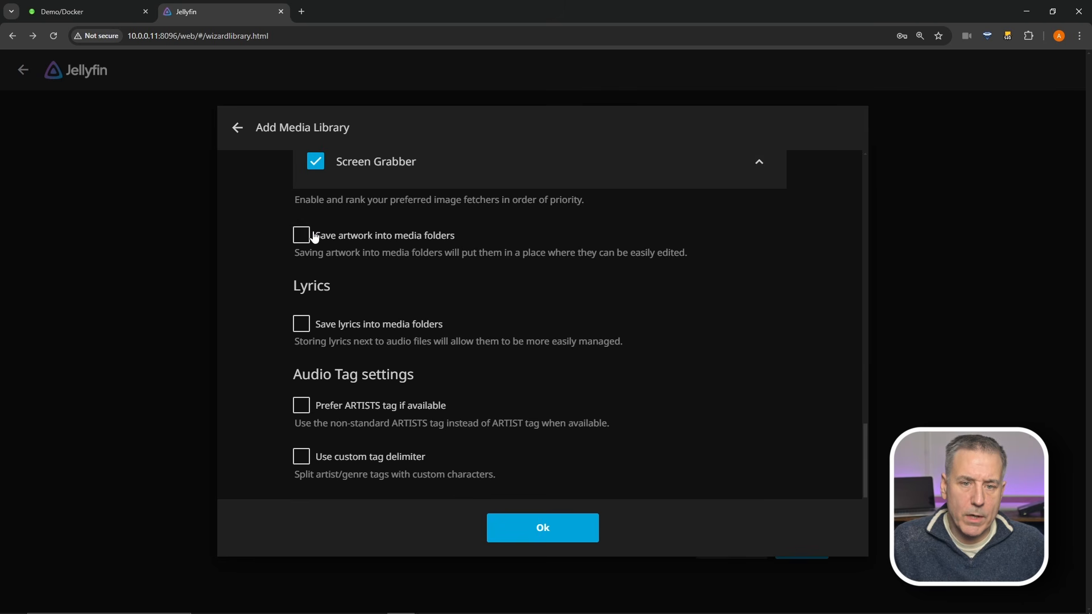
click(315, 237)
scroll(523, 371, down, 4)
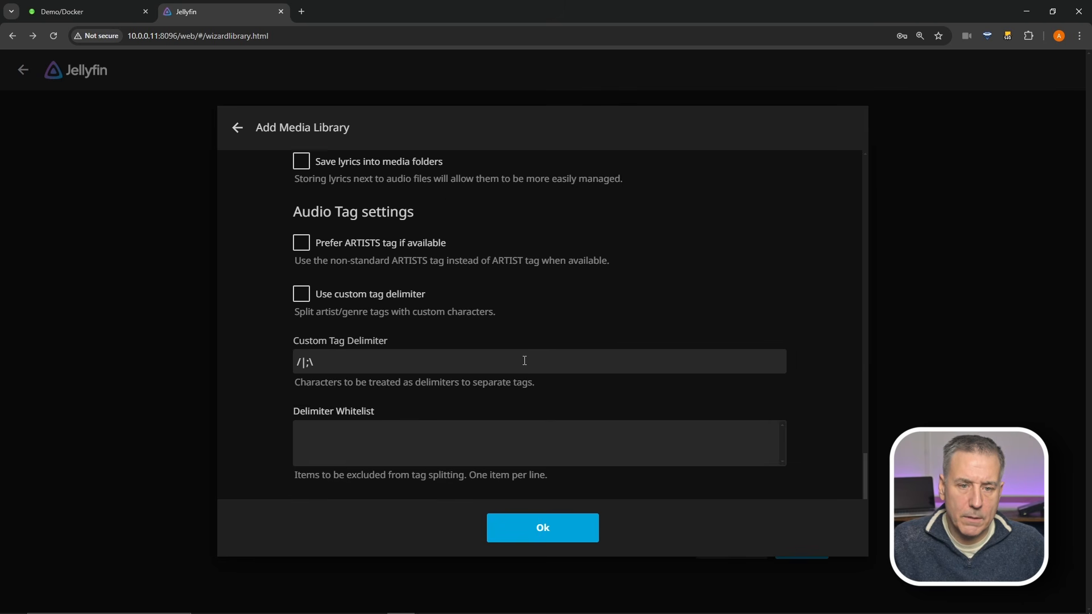
click(511, 522)
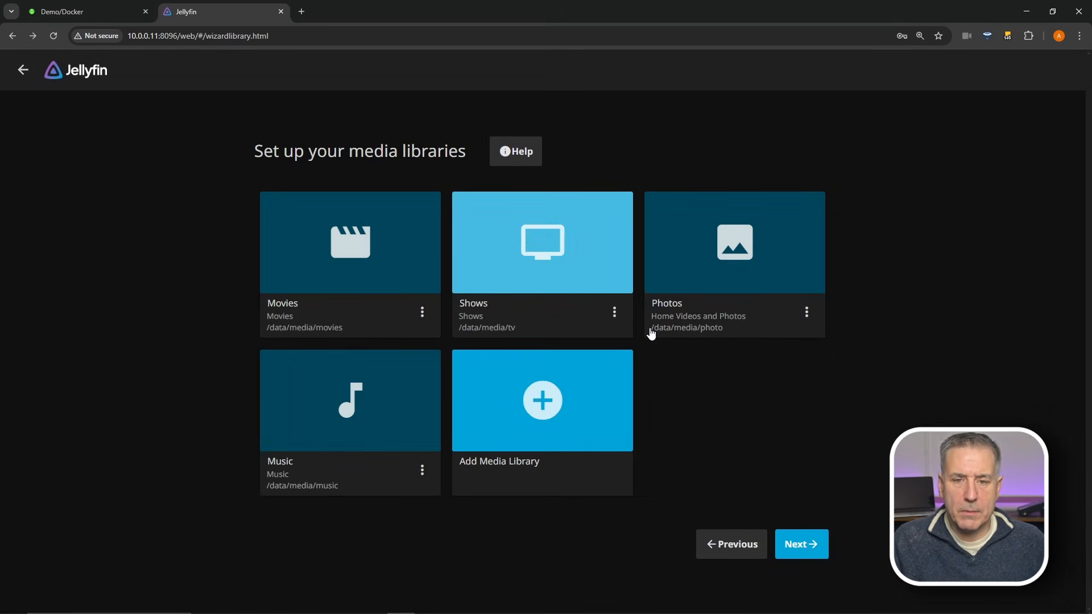
click(542, 408)
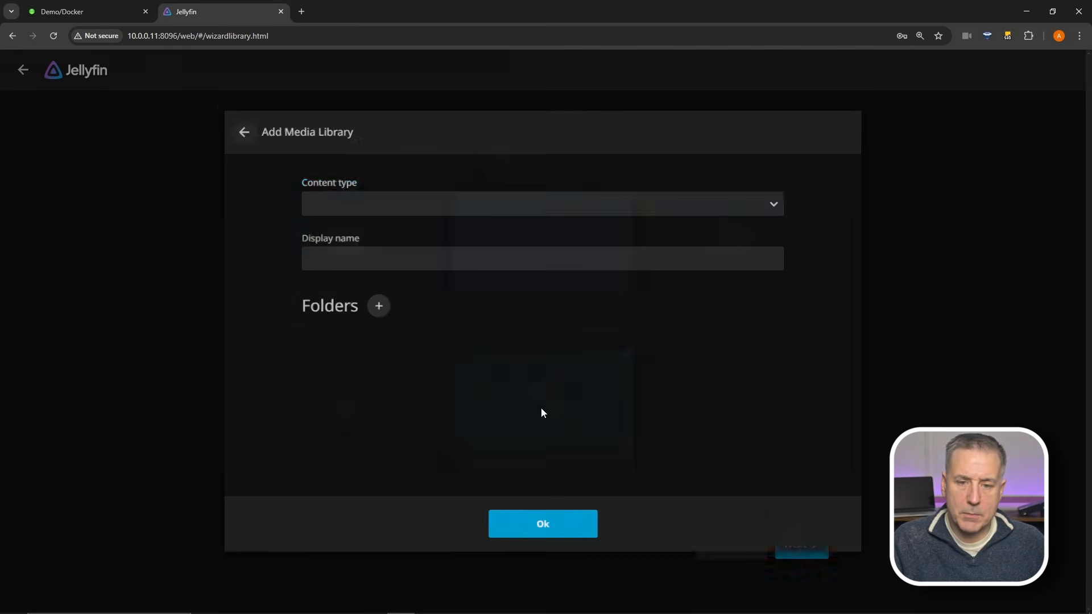
click(414, 196)
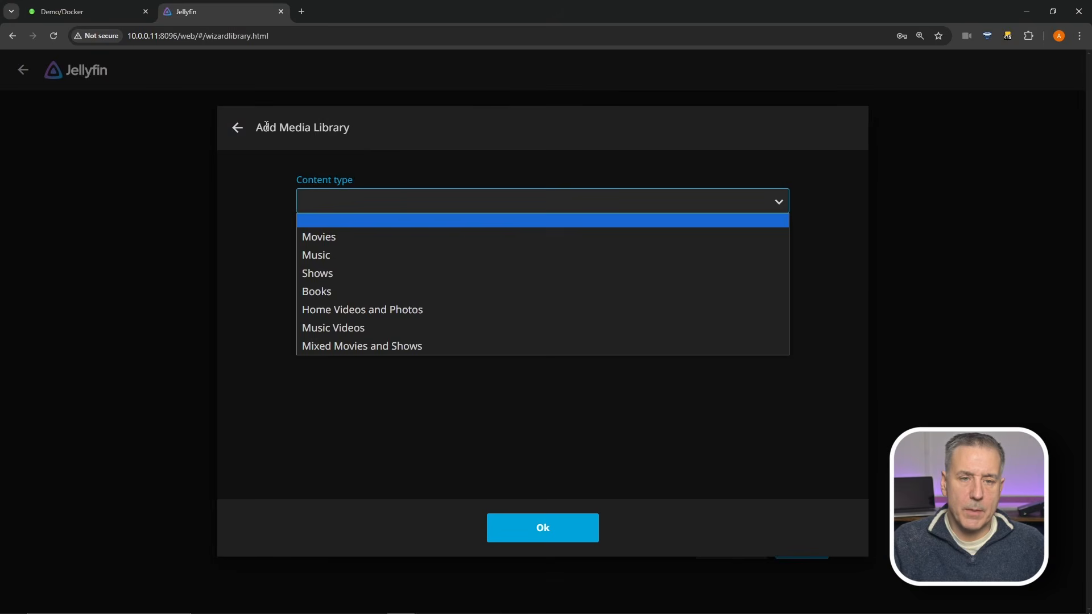
click(237, 128)
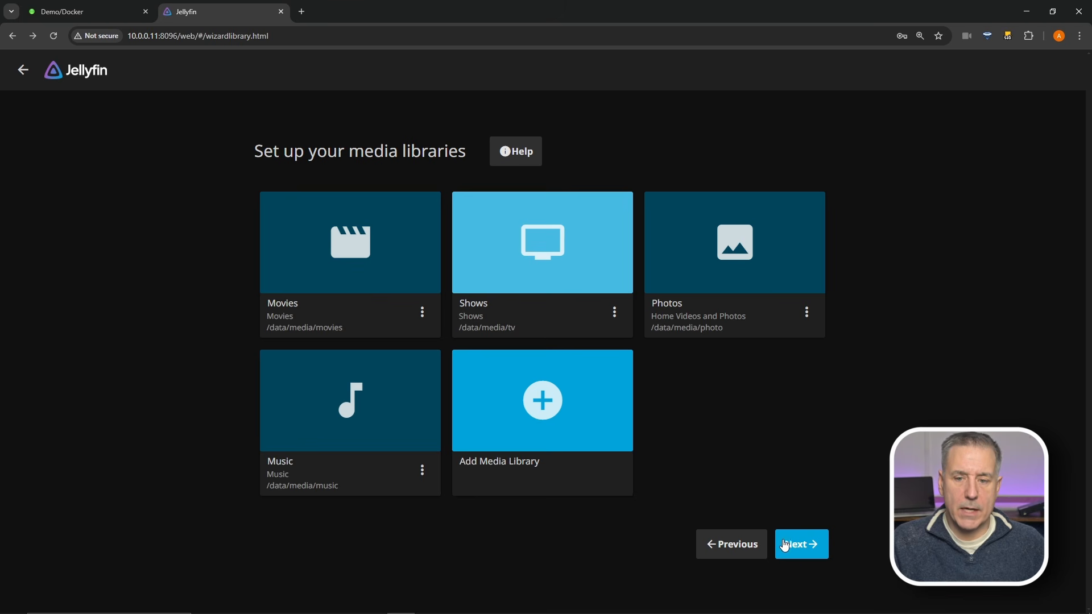
Finish the setup wizard, keeping English and United States as metadata defaults and remote connections allowed without automatic port mapping.
click(803, 545)
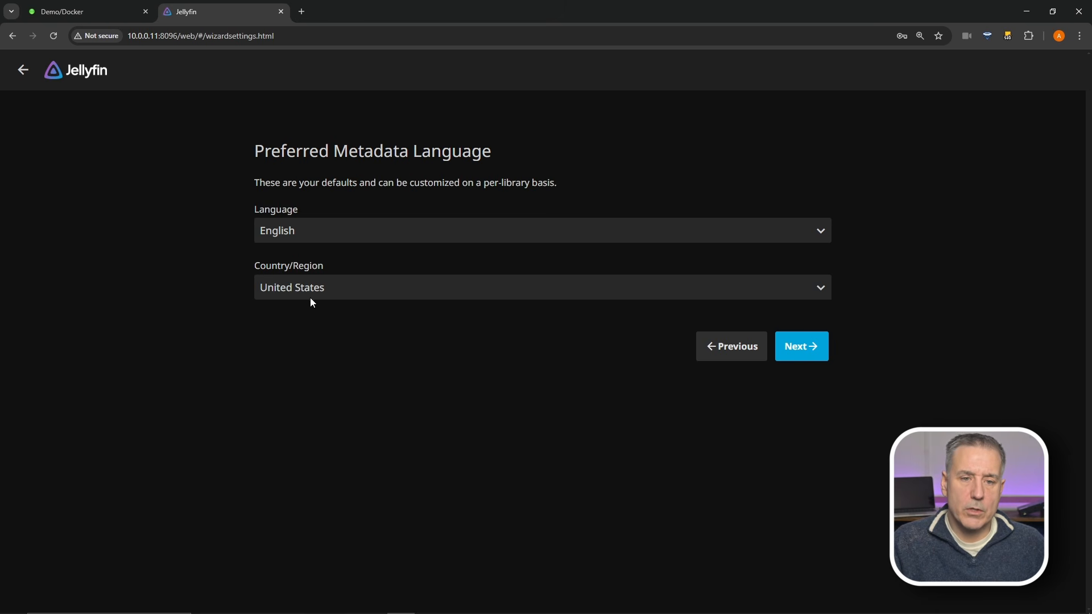
click(803, 348)
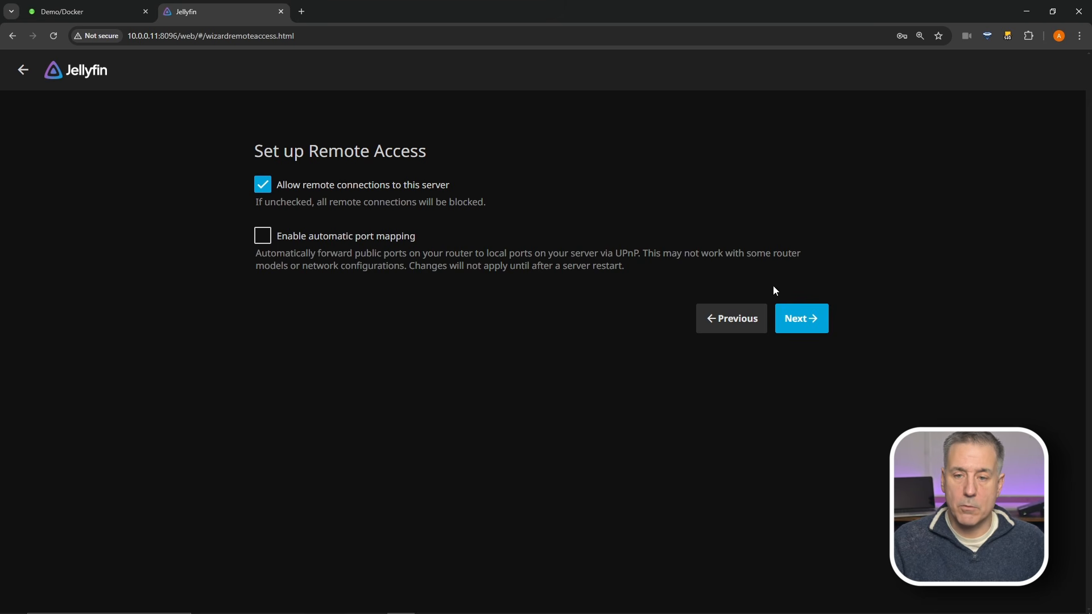
click(808, 318)
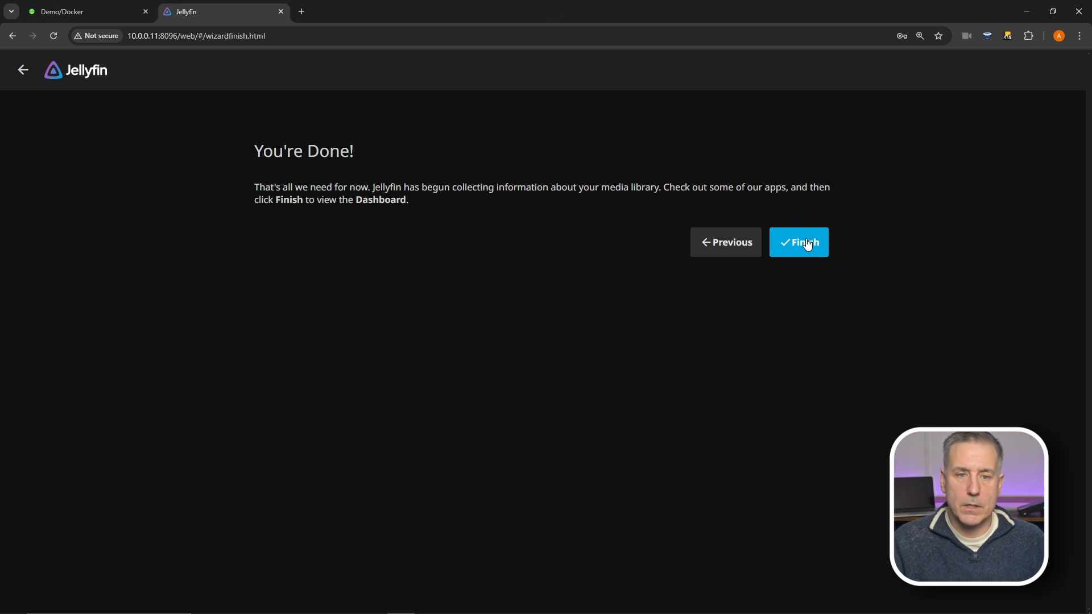
click(806, 242)
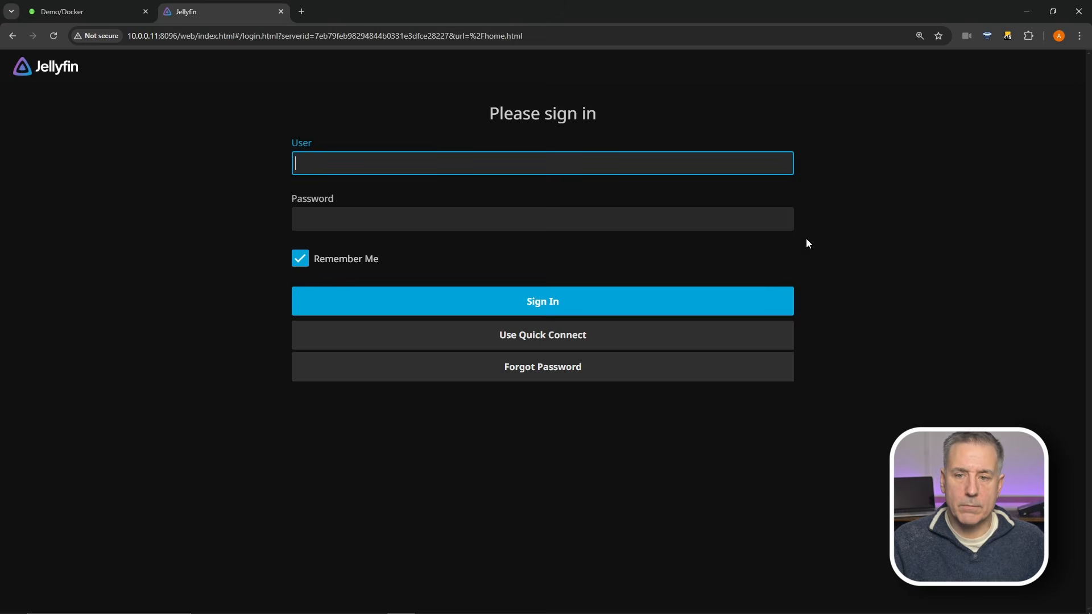
Sign in to the server as the user demo with the account password.
click(366, 155)
text(demo)
key(Tab)
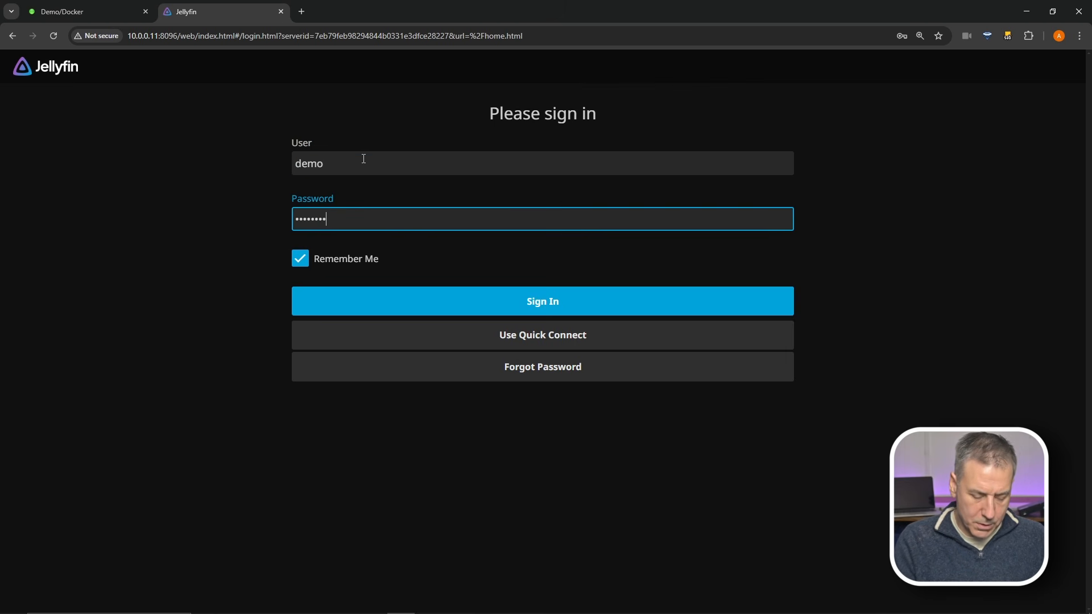
click(535, 302)
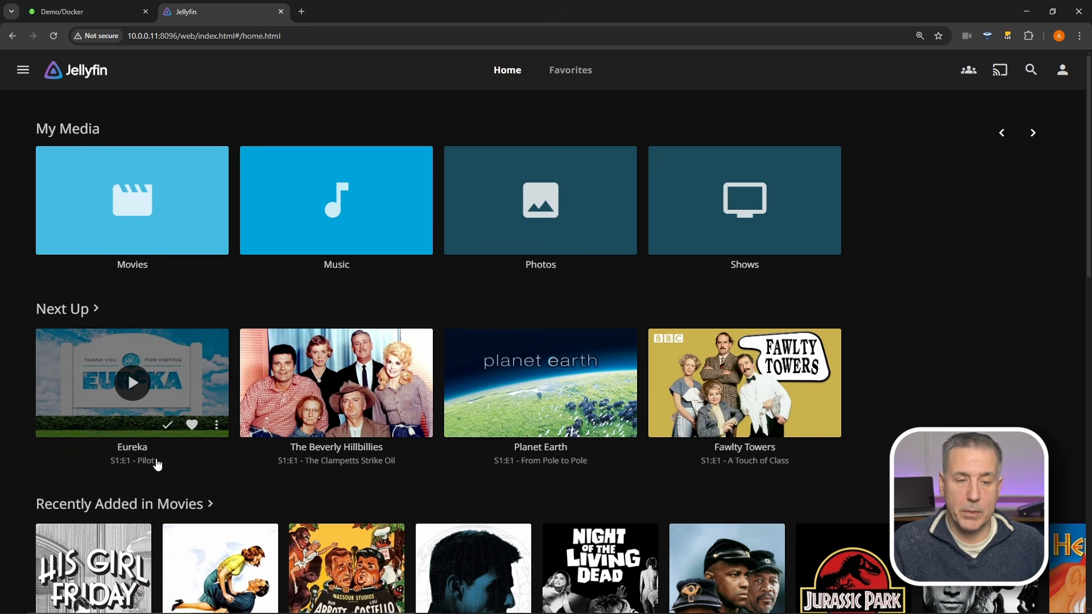
Look through the home page's recently added movies, music, photos and shows.
scroll(254, 309, down, 5)
scroll(153, 272, down, 2)
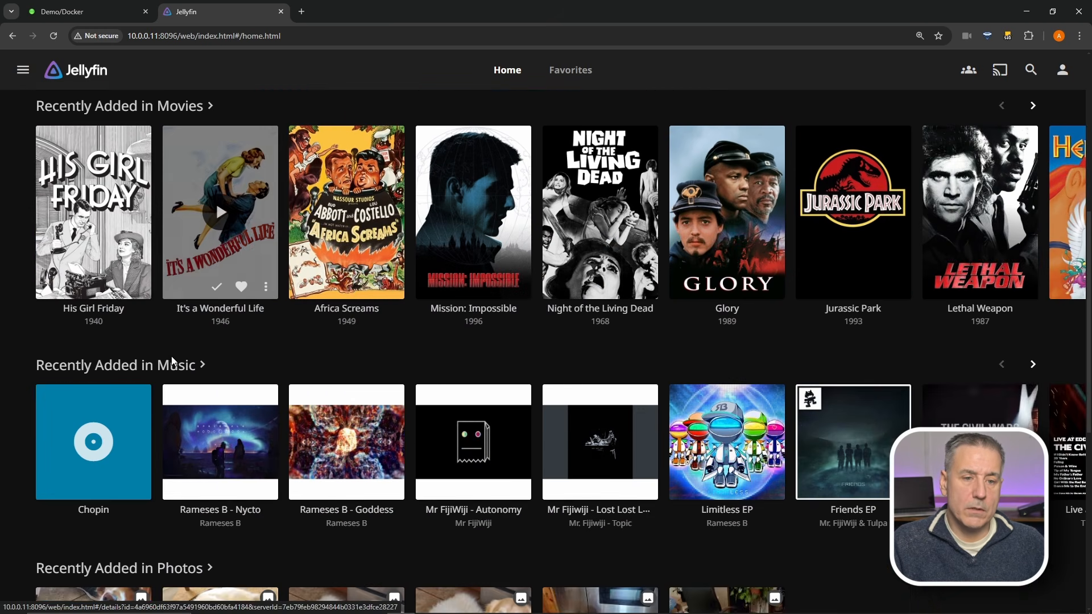
scroll(165, 398, down, 4)
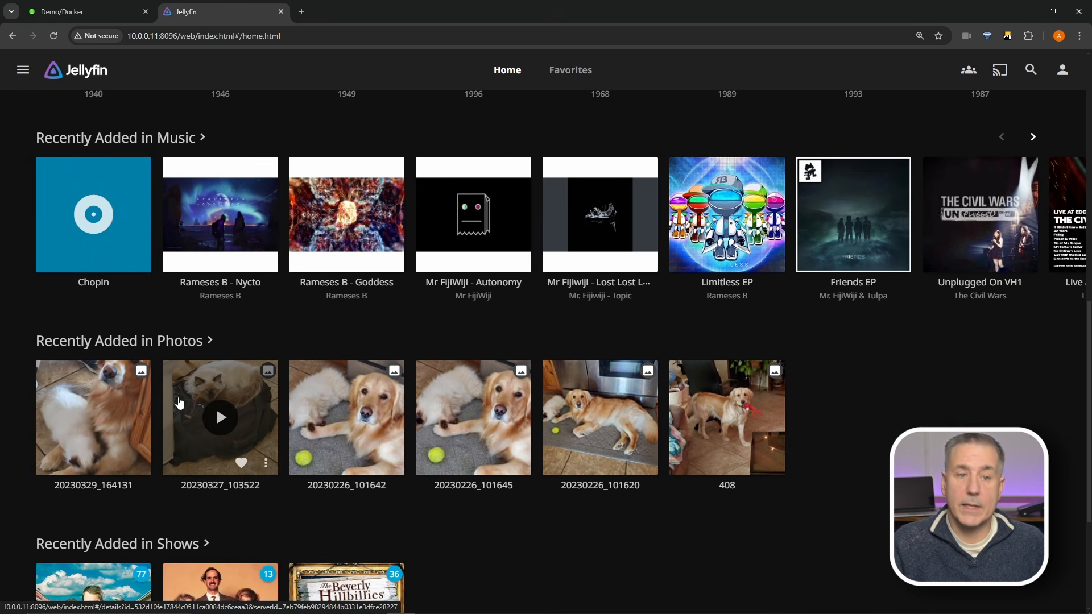
scroll(185, 402, down, 2)
scroll(190, 375, down, 2)
scroll(192, 368, up, 1)
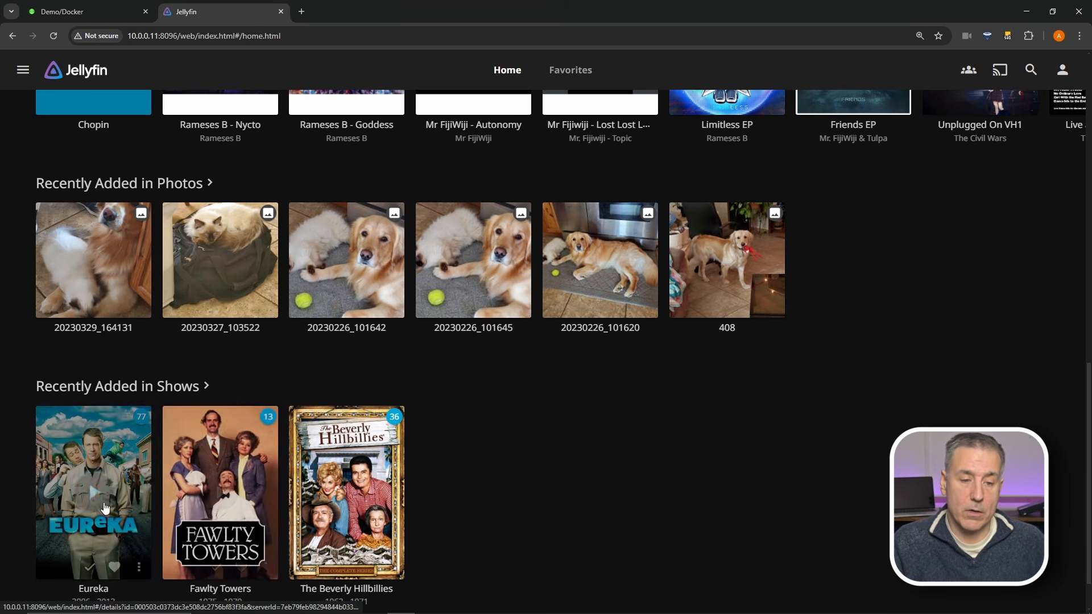
scroll(370, 321, up, 10)
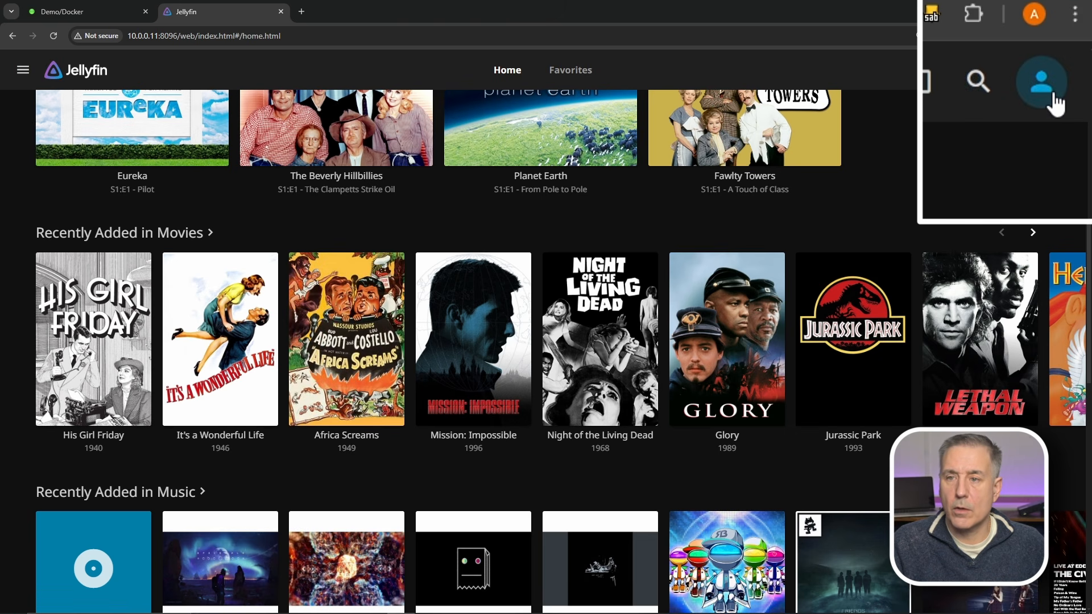
Go through the user settings to the administration dashboard and look over its server information and active devices.
click(1066, 74)
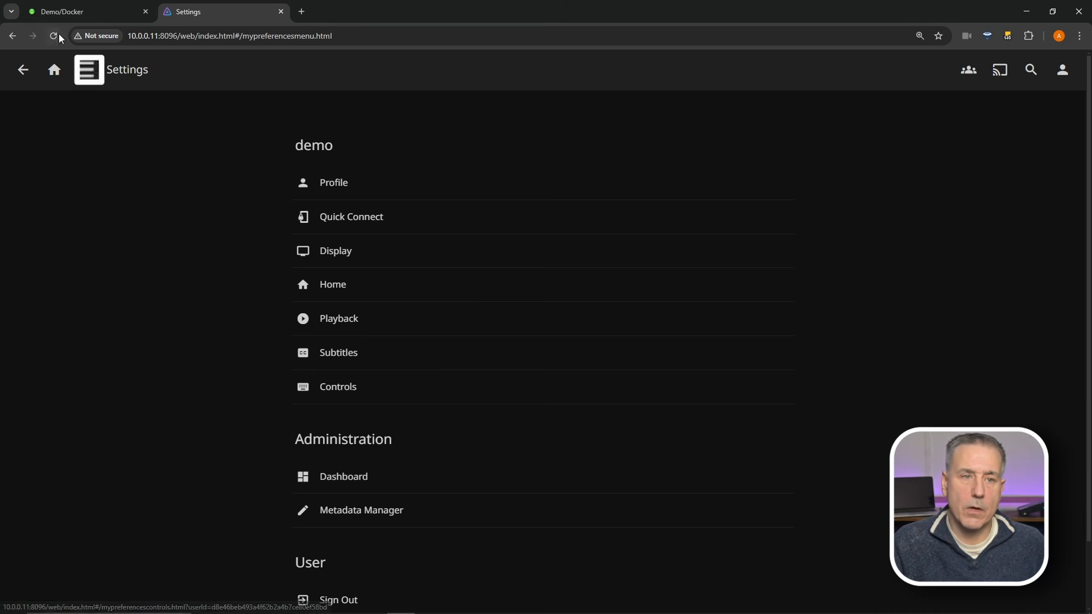
click(88, 76)
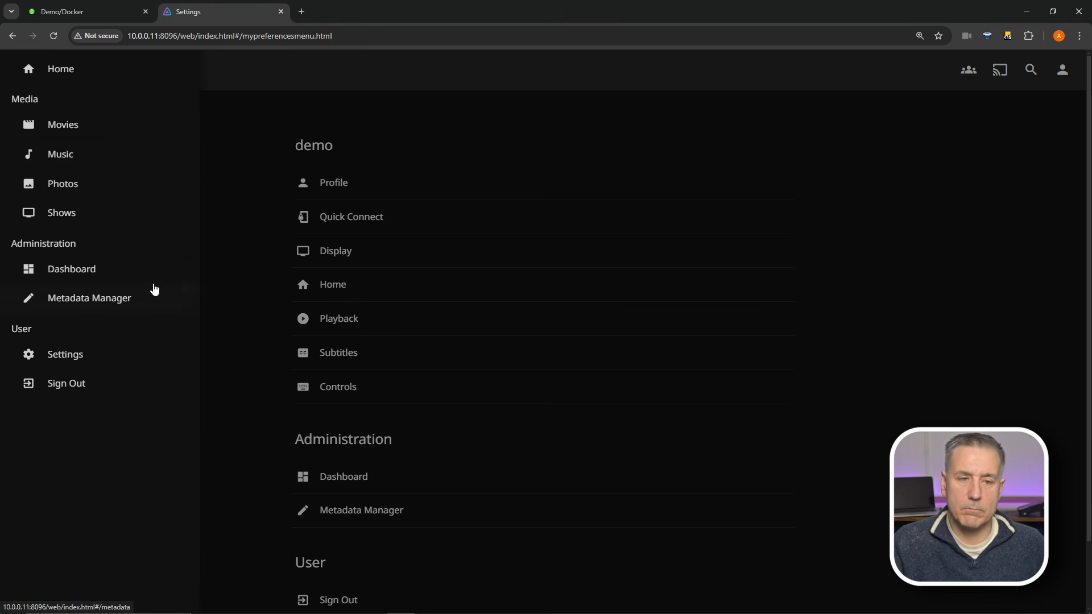
click(110, 278)
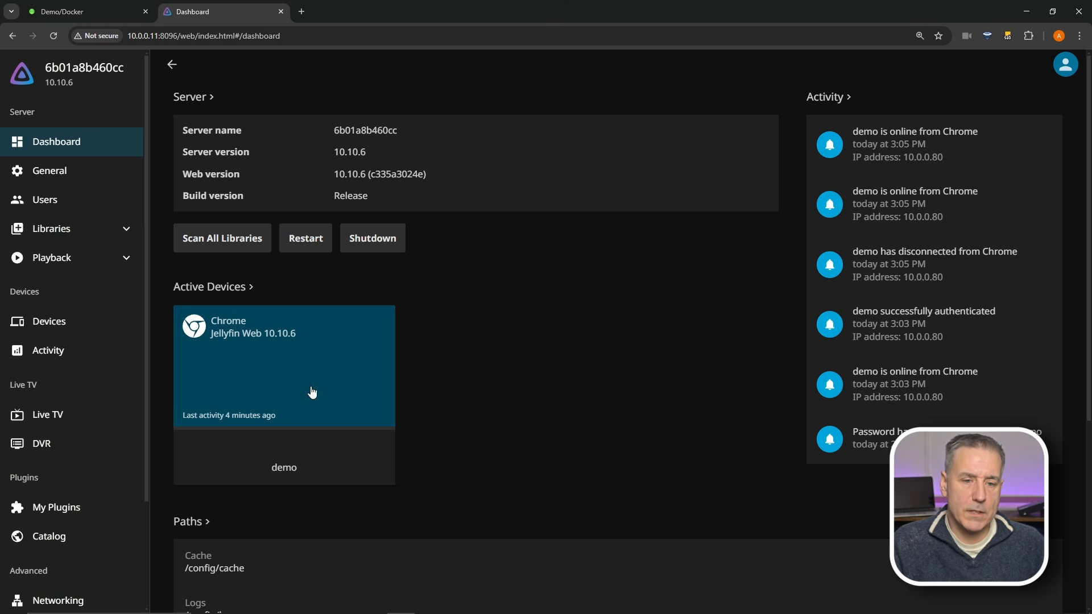
scroll(312, 392, down, 1)
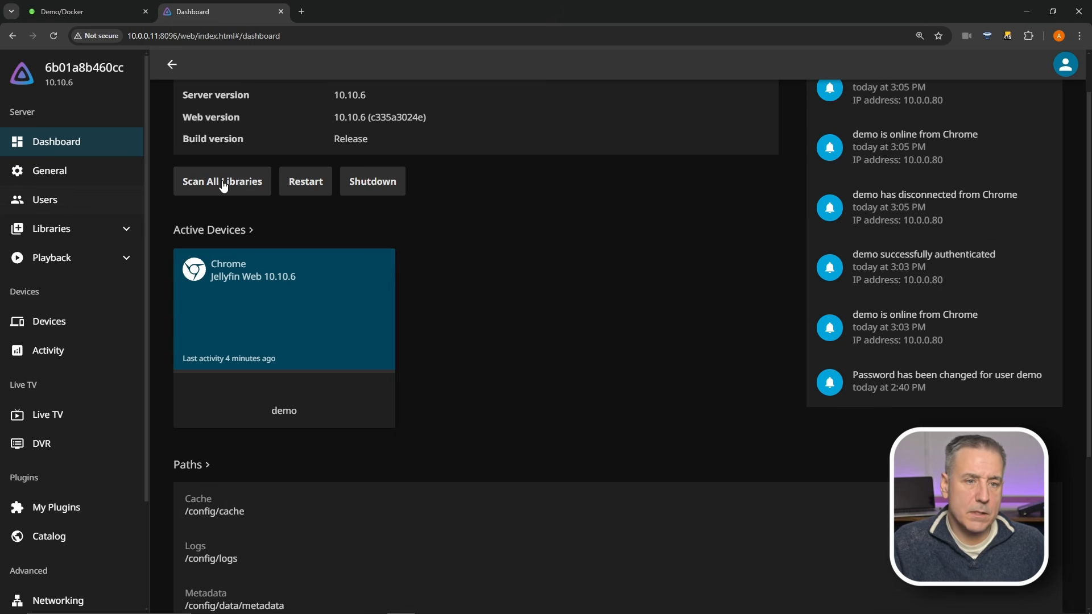
scroll(359, 389, up, 1)
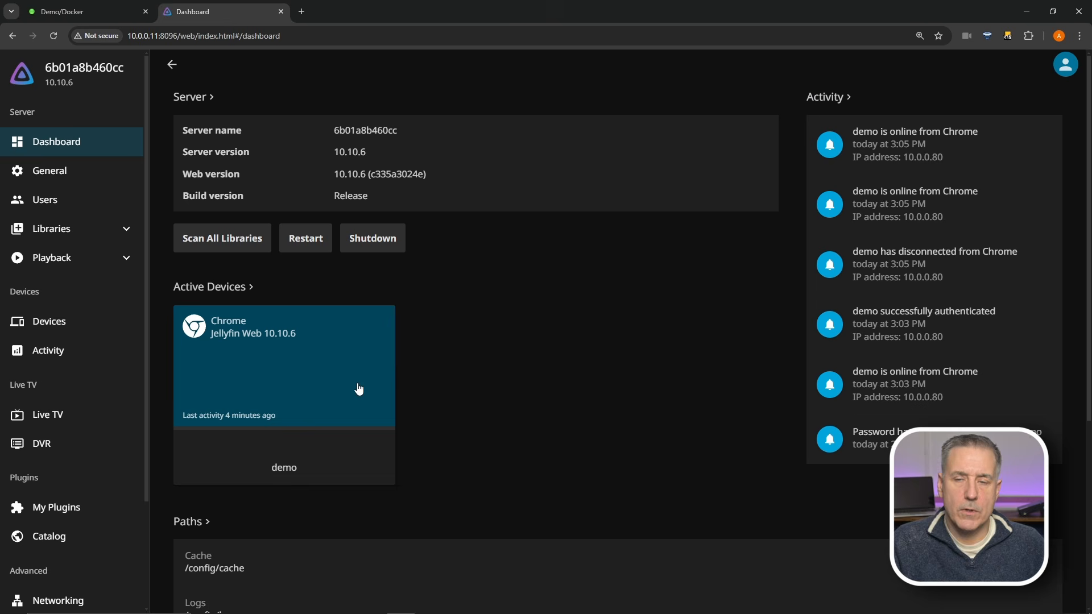
Change the server name to AlienDemo in the general server settings and save.
click(50, 172)
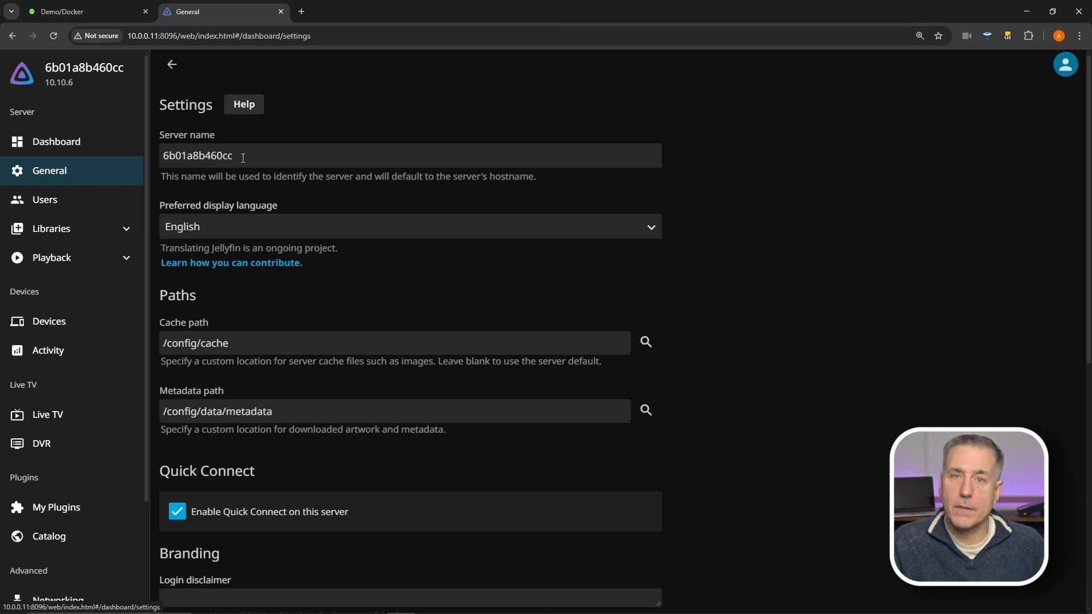
drag(243, 157, 143, 150)
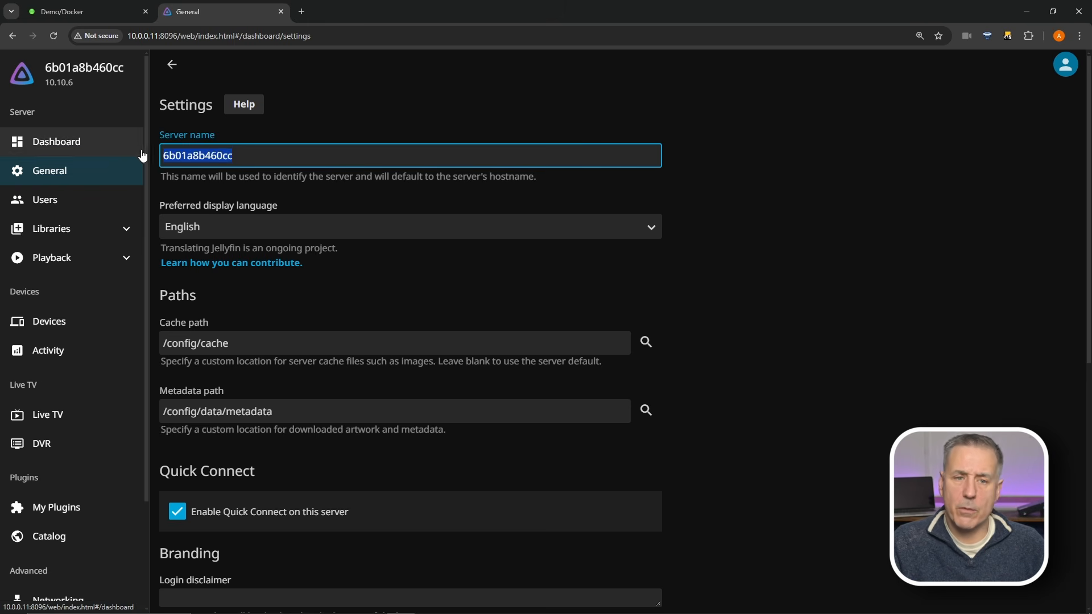
text(AlienDemo)
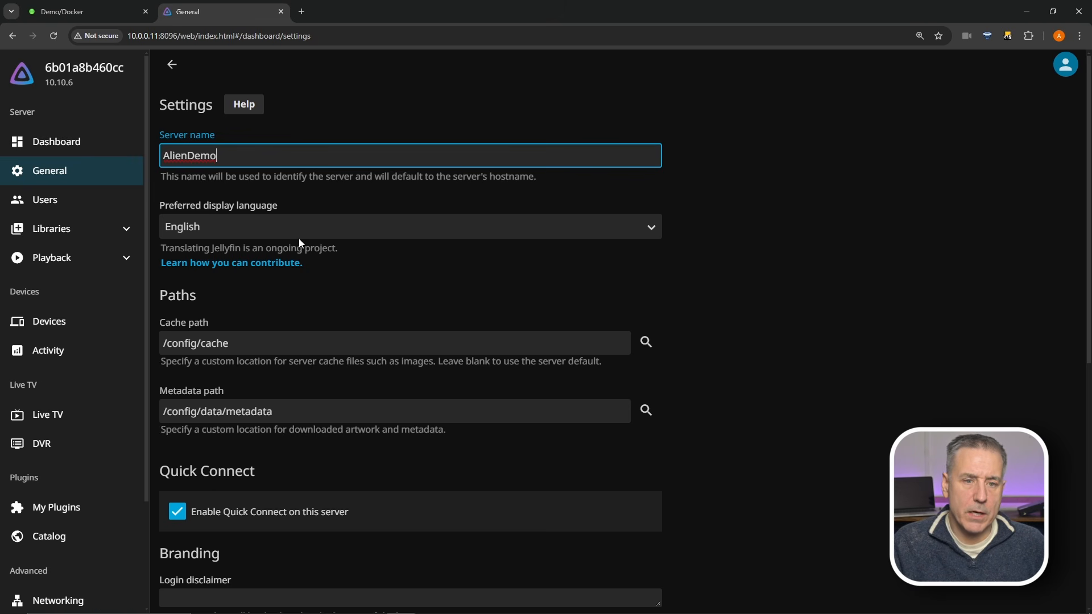
scroll(415, 299, down, 8)
click(431, 552)
Open the demo user for editing and examine the profile and per-library access options, leaving access to all libraries enabled.
click(87, 207)
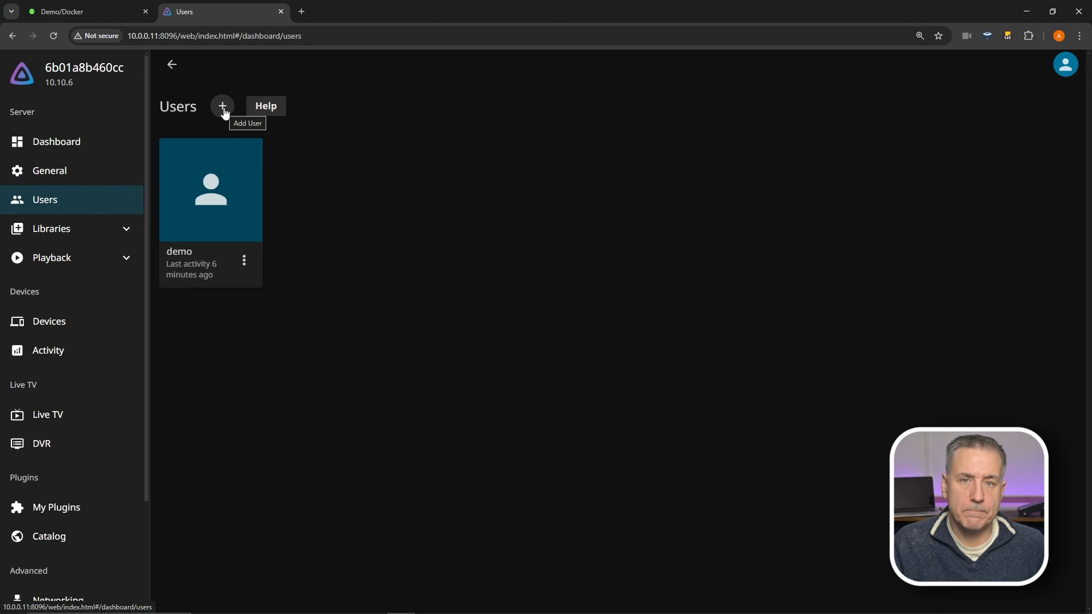
click(250, 265)
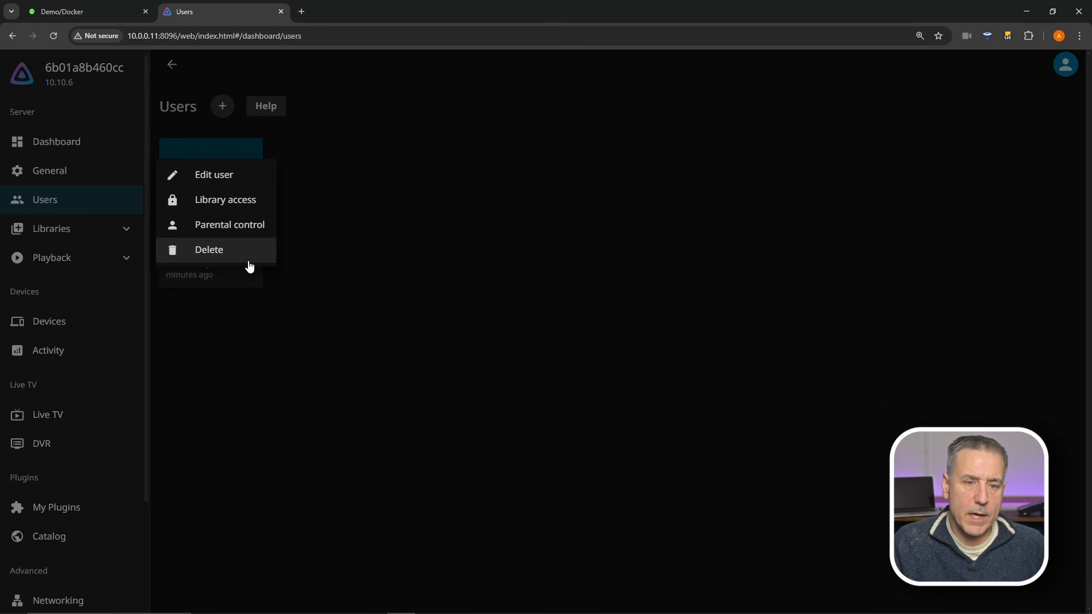
click(237, 177)
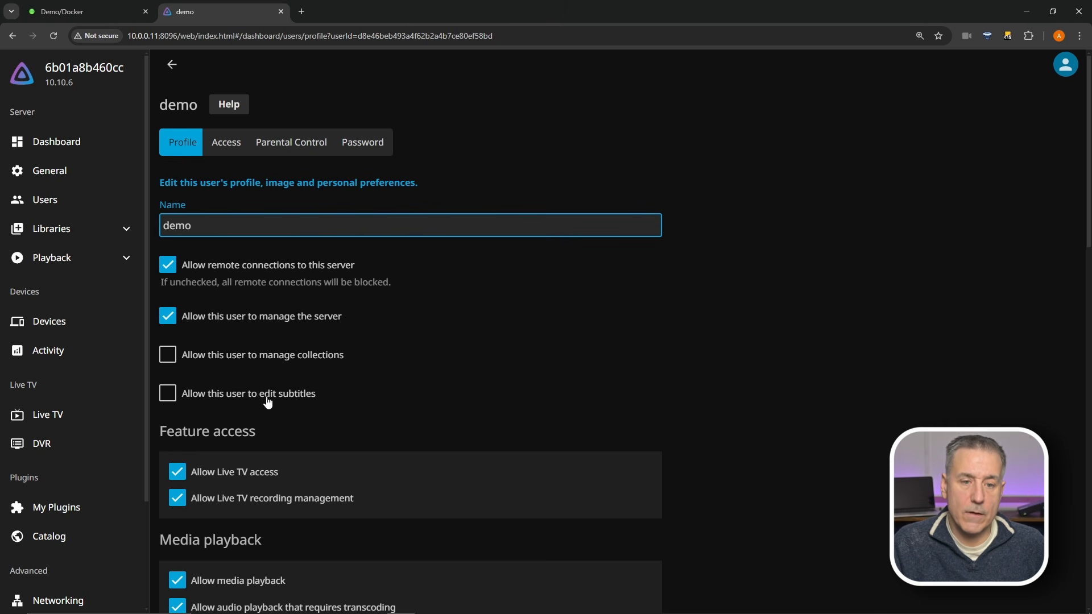
click(226, 142)
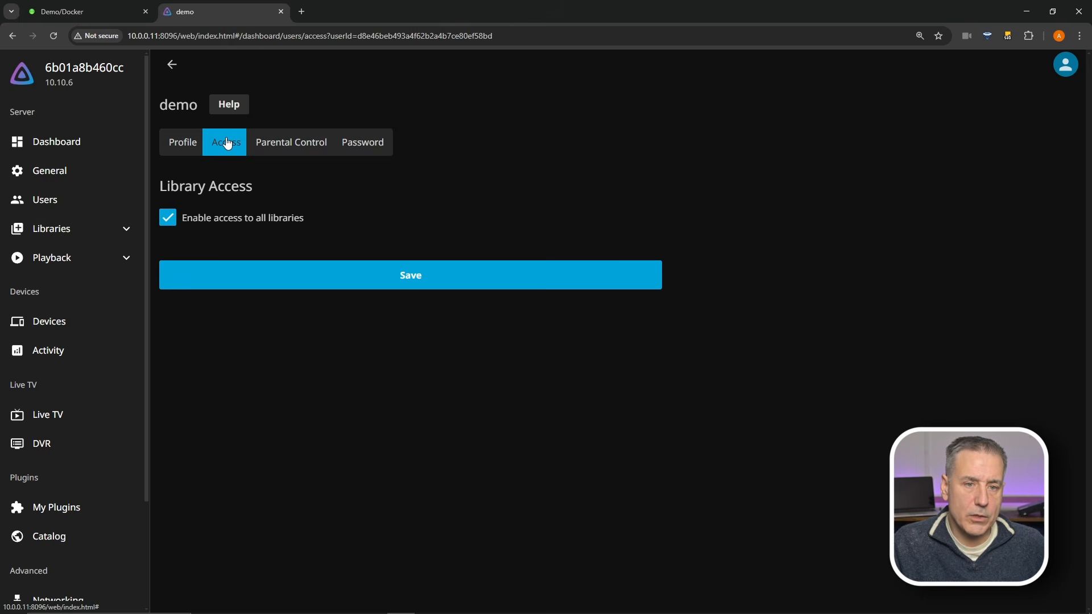
click(166, 224)
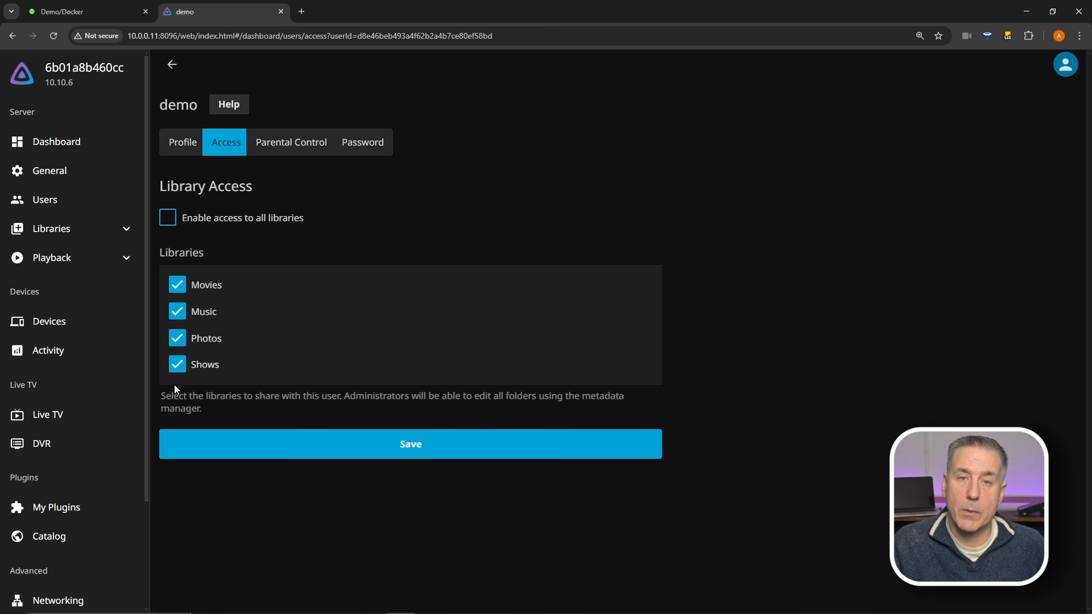
click(169, 227)
Try a PG-13 maximum rating and blocking of unrated movies in the demo user's parental controls, clearing both again.
click(292, 142)
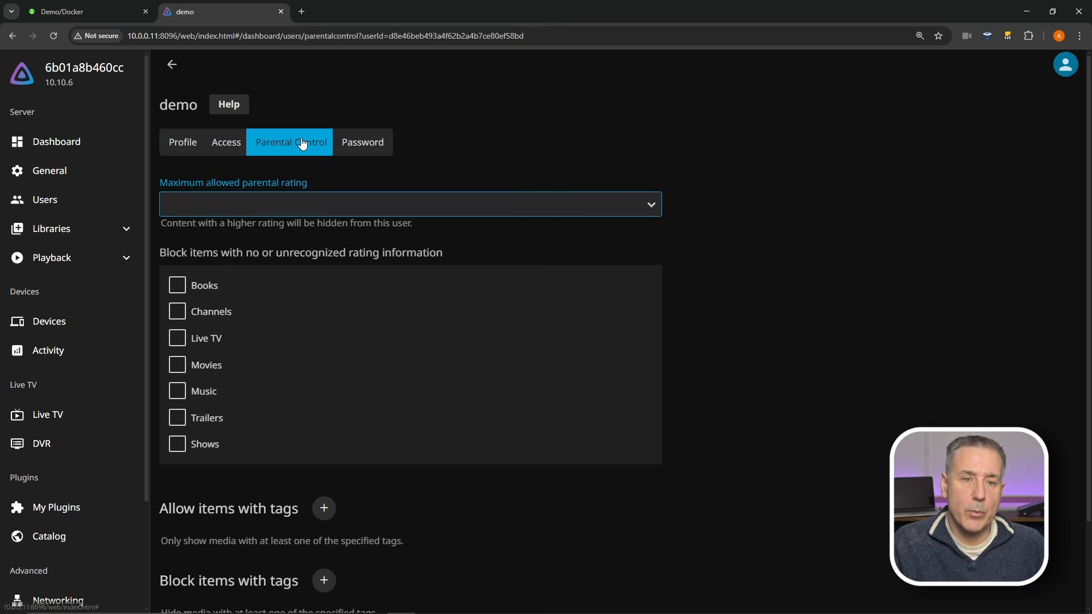
click(211, 200)
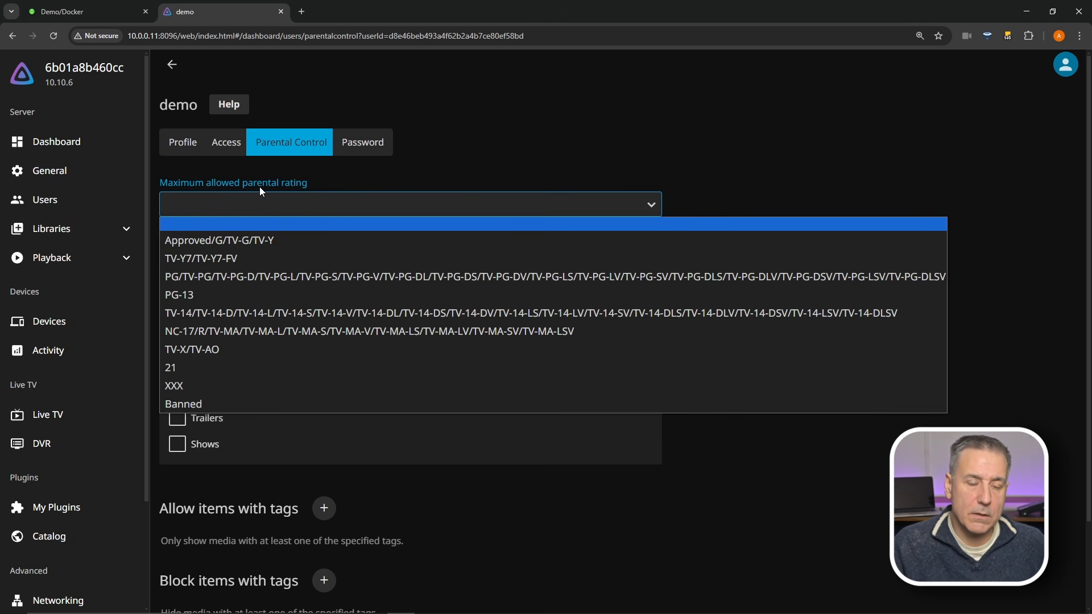
click(225, 294)
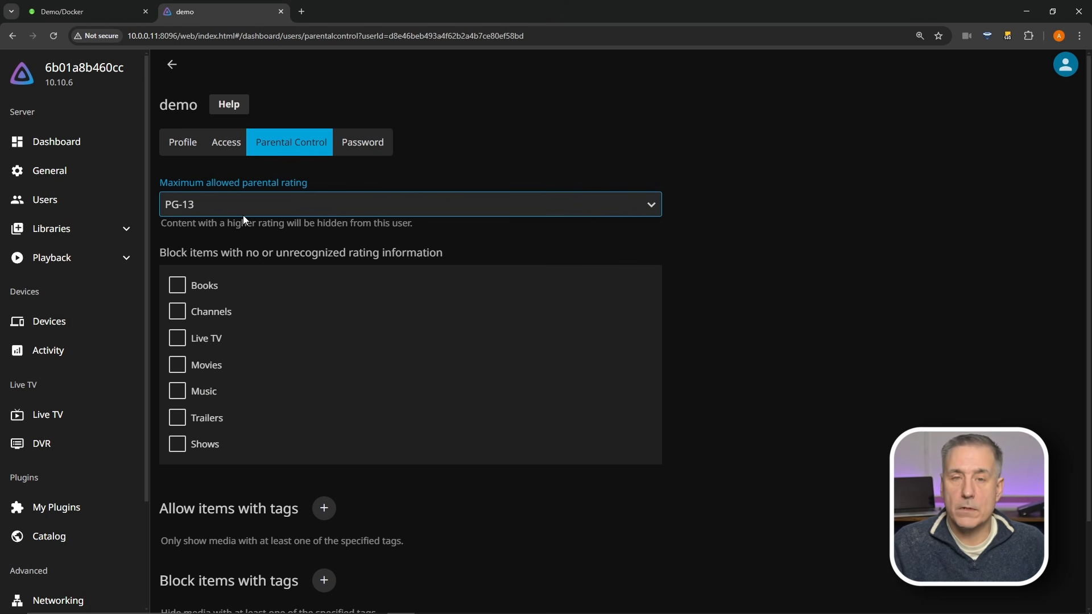
click(204, 210)
click(334, 221)
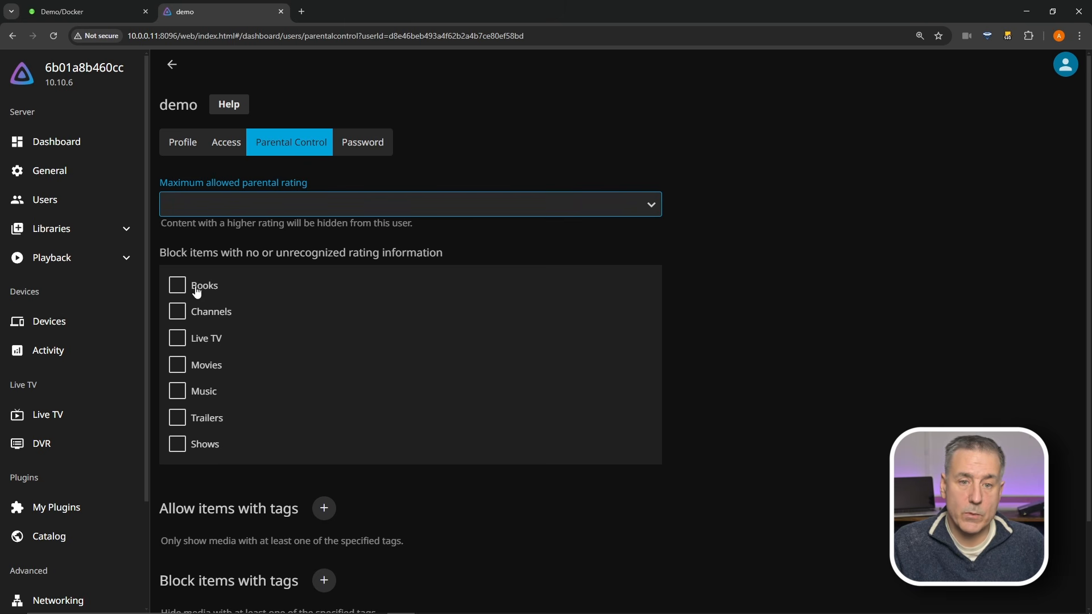
click(178, 369)
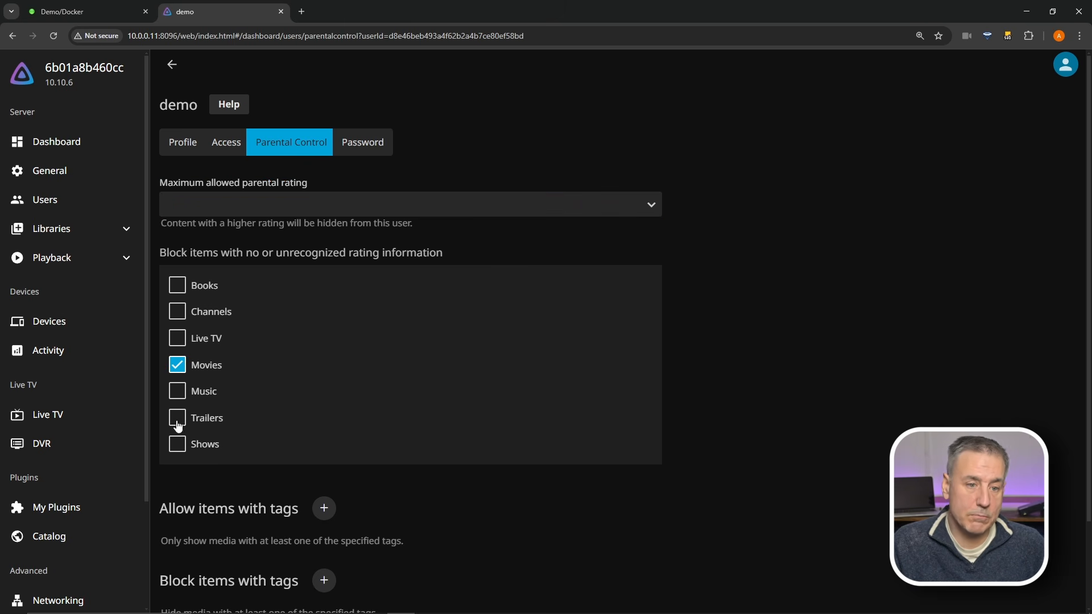
click(178, 365)
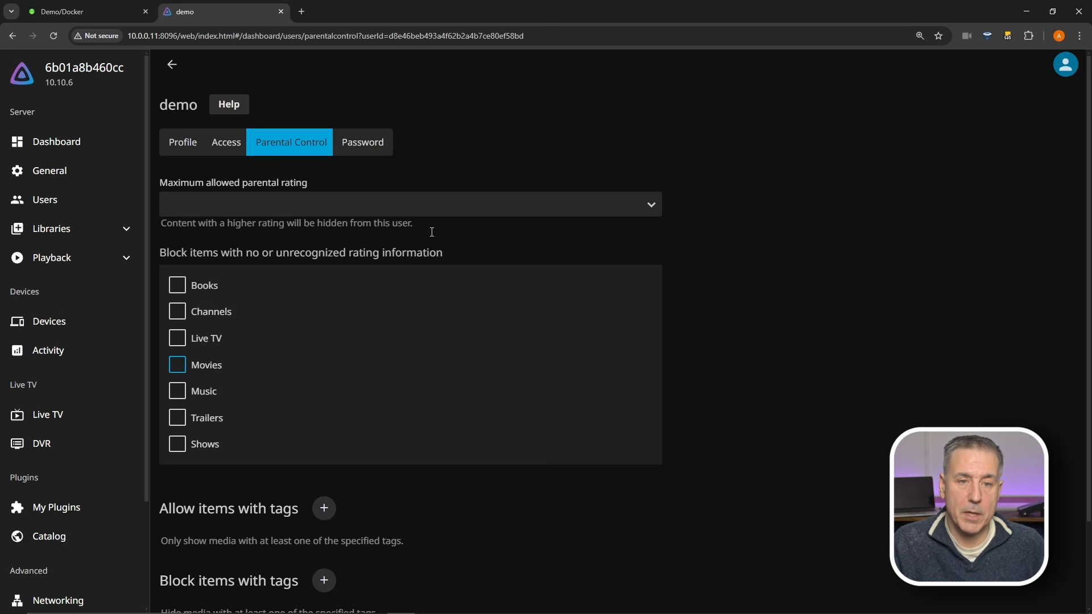
View the demo user's password options, and look over the media libraries and the actions available for the Movies library.
click(368, 154)
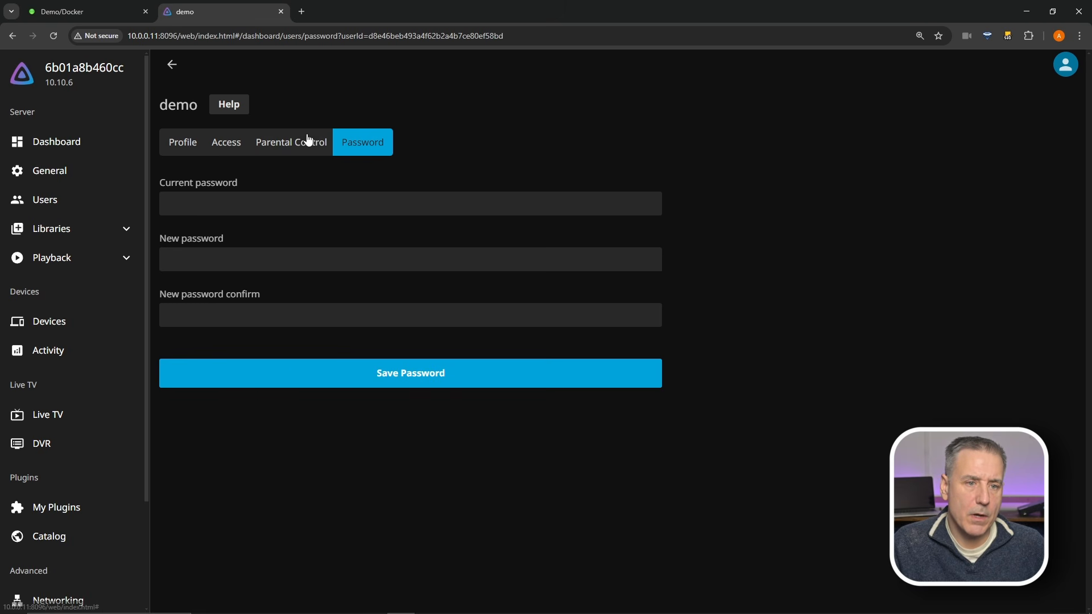
click(50, 228)
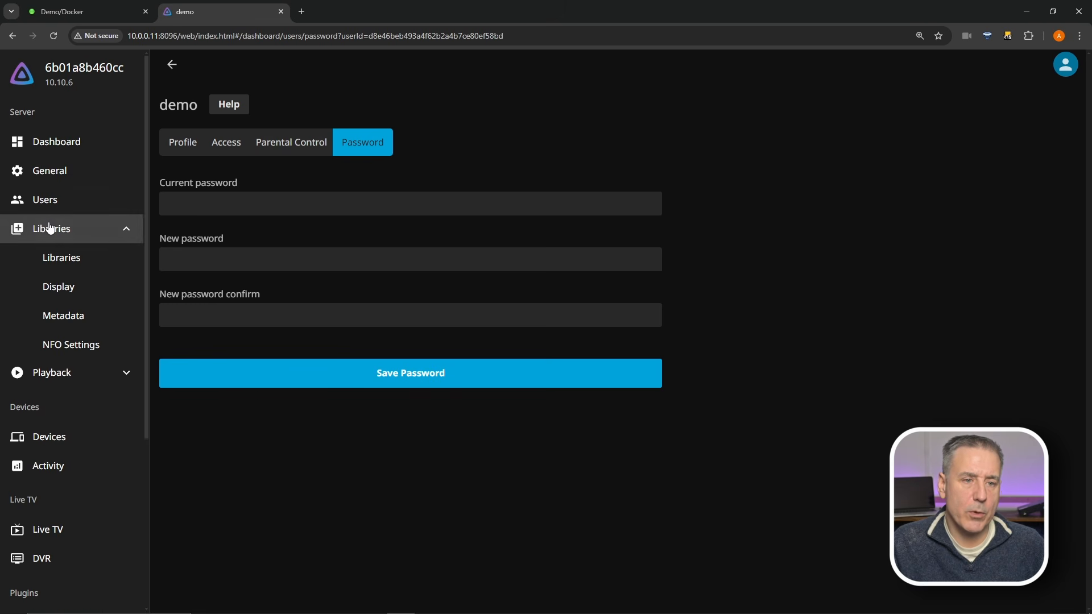
click(57, 260)
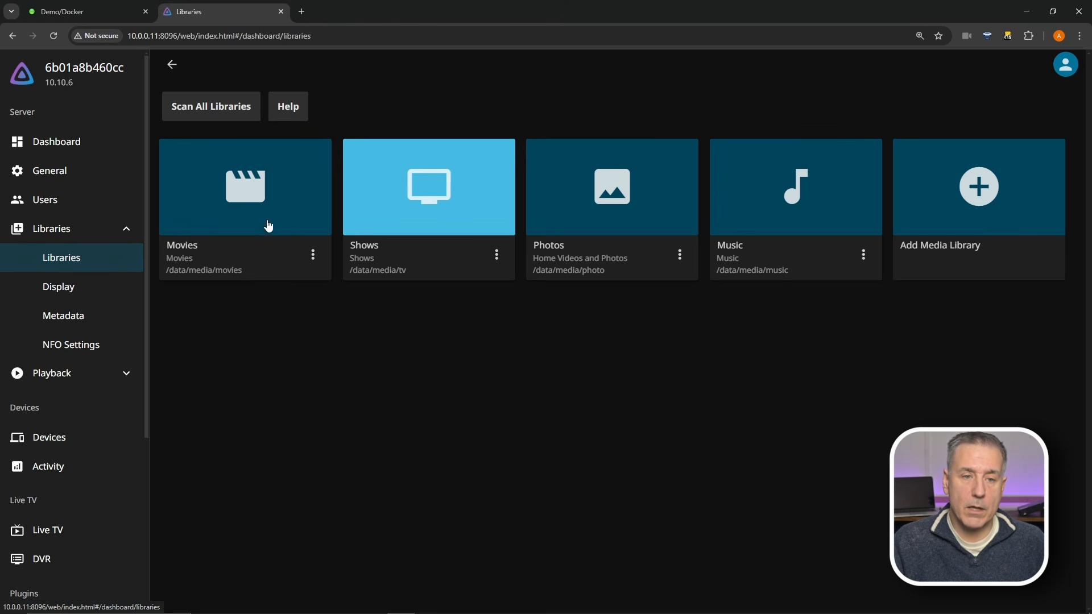
click(311, 256)
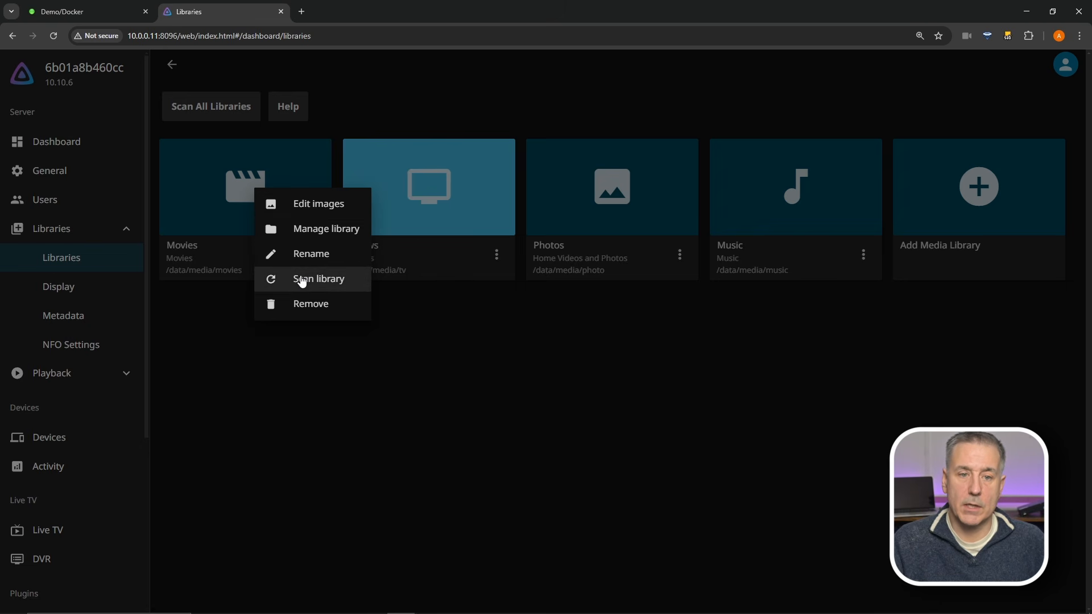
click(327, 427)
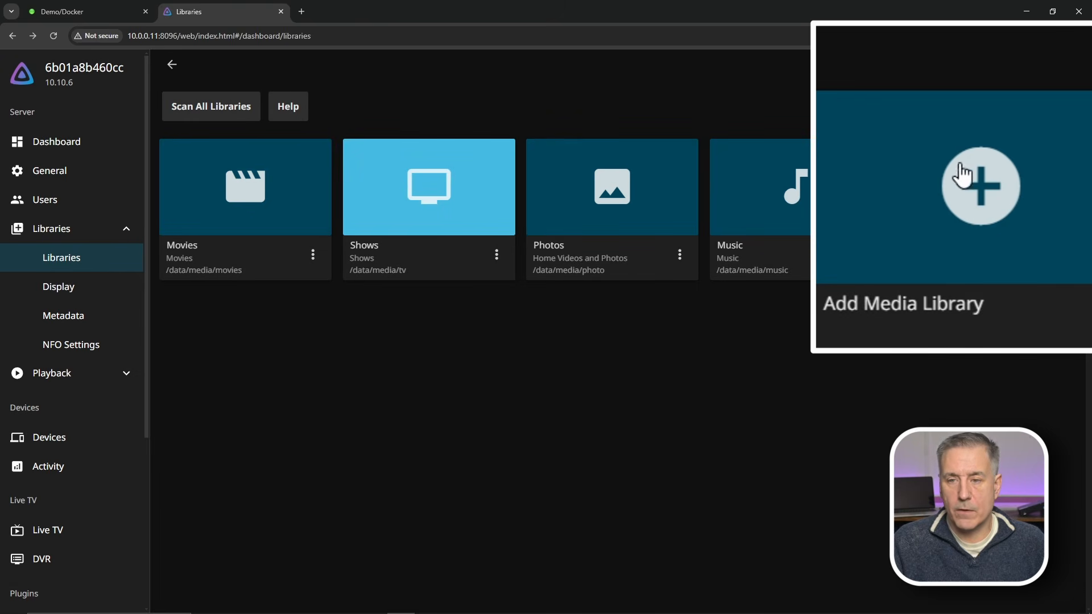
Examine the libraries' display, metadata and NFO settings, including the chapter image resolutions and the users available for saving watch data.
click(60, 287)
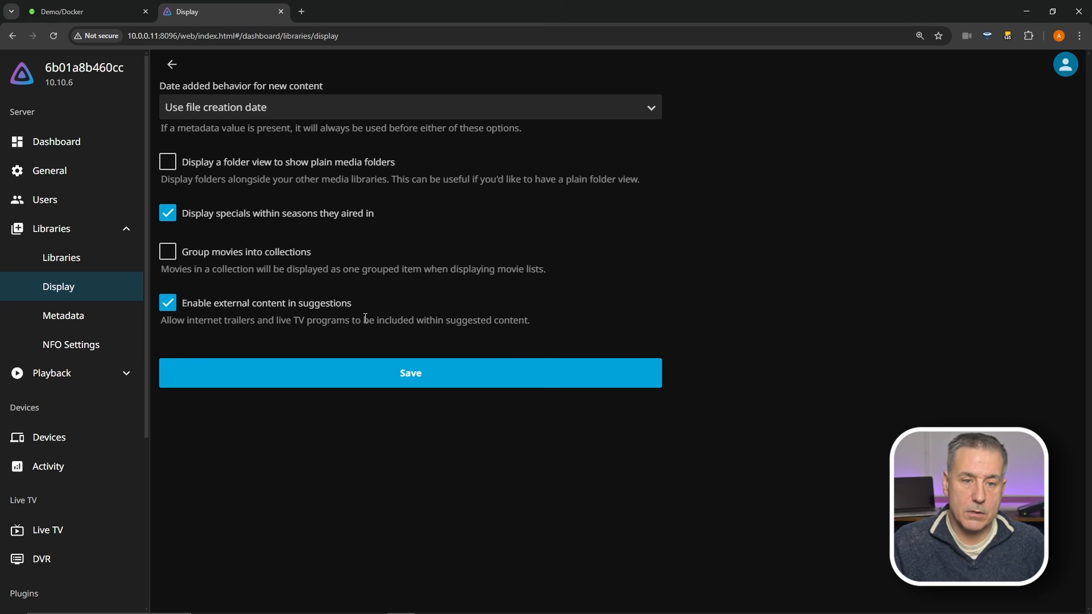
click(63, 322)
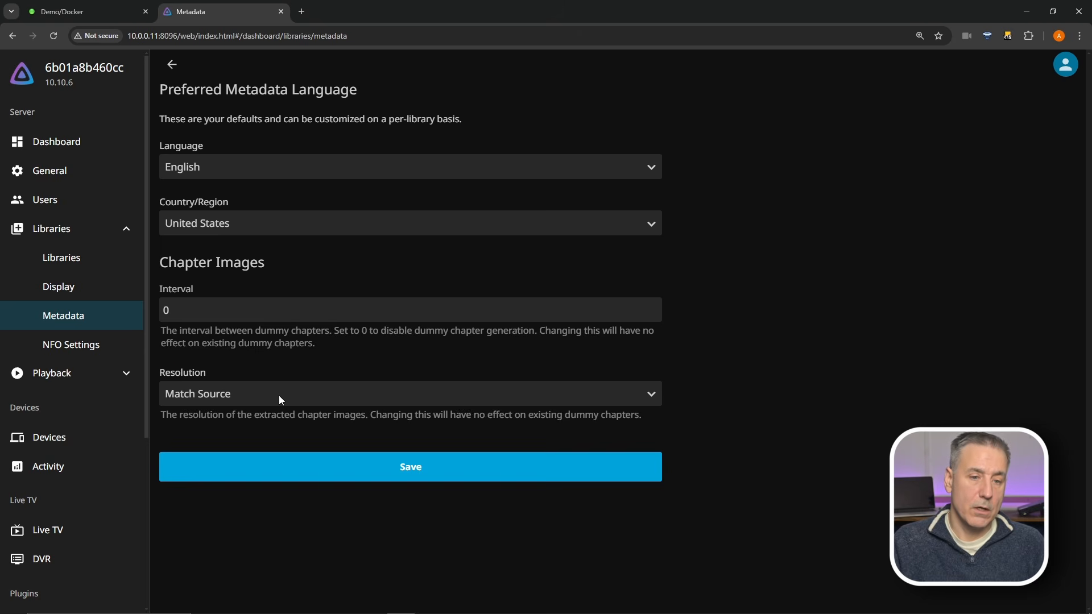
click(279, 395)
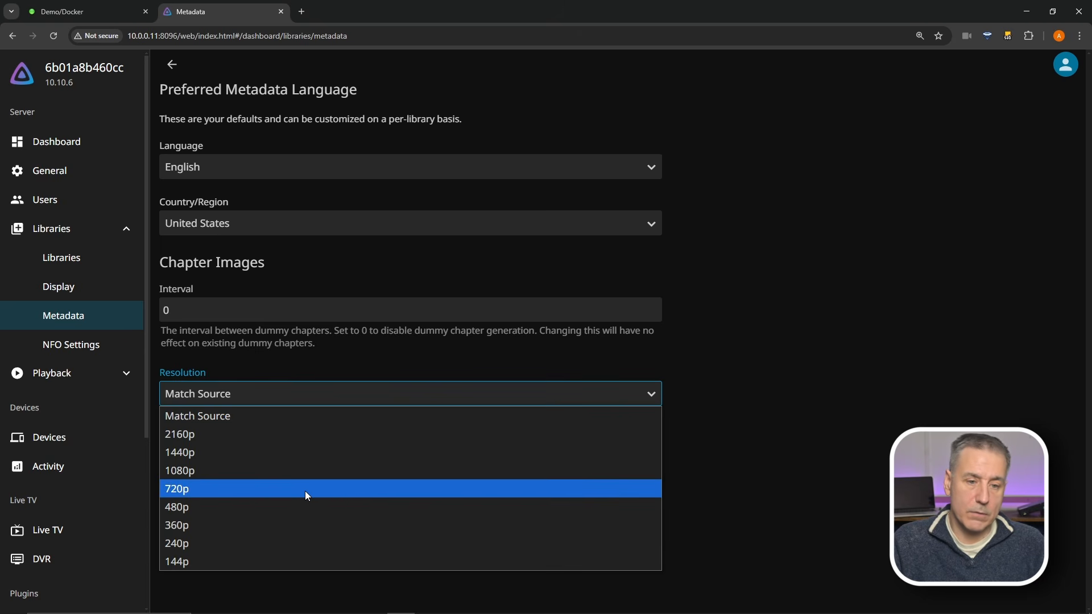
click(688, 370)
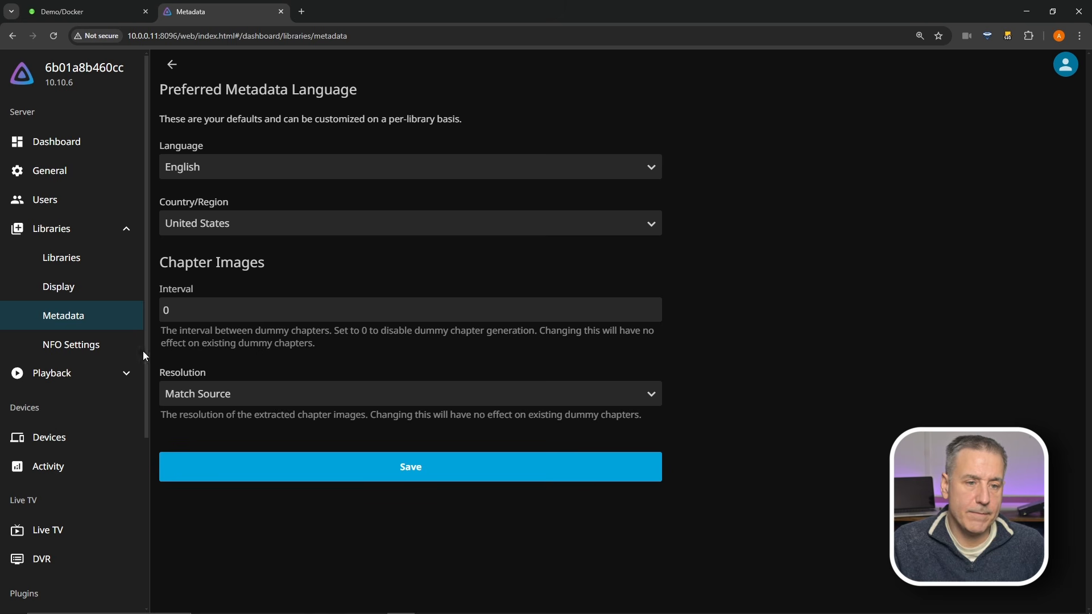
click(72, 352)
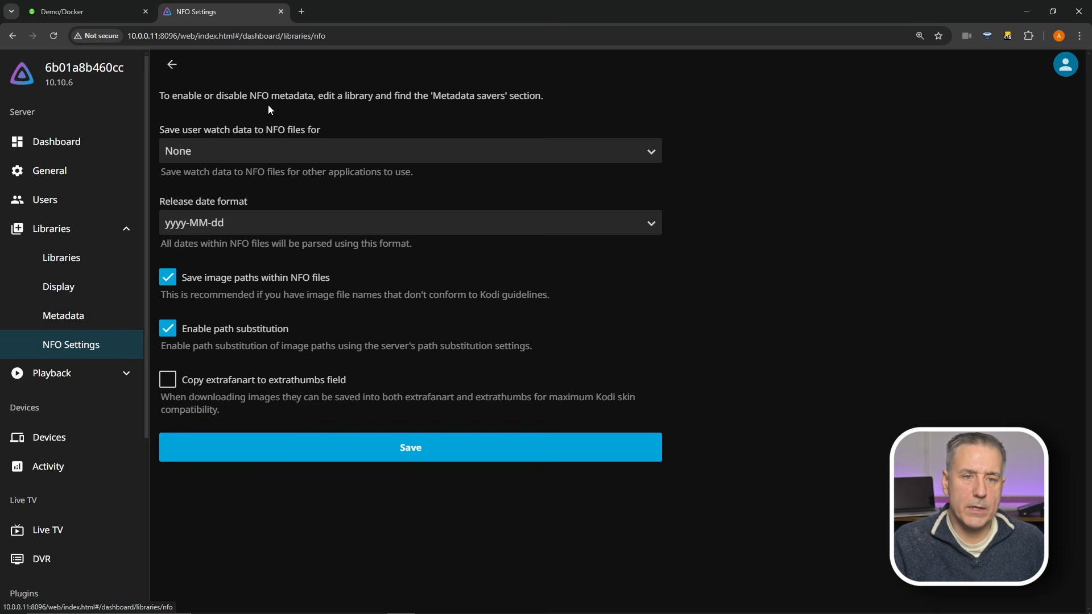
click(243, 145)
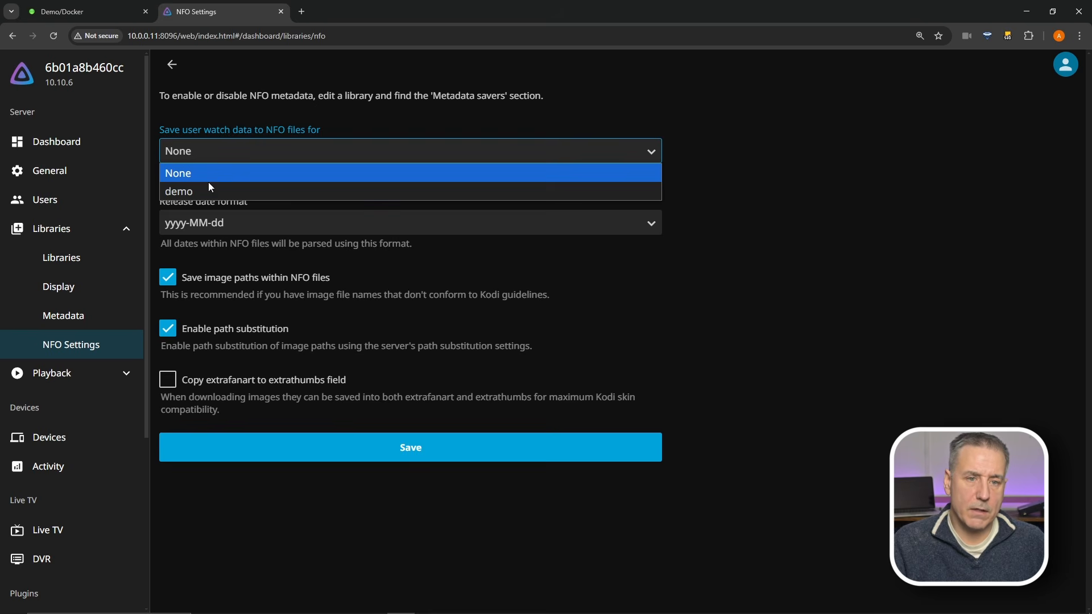
click(233, 146)
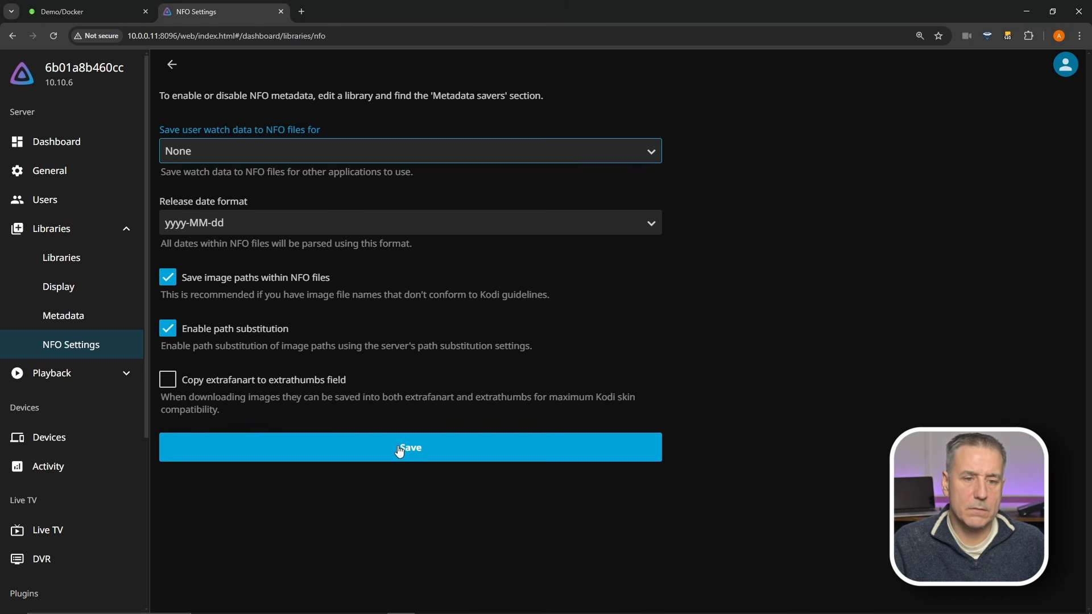
Examine the playback transcoding settings, including the hardware acceleration choices, tone mapping, audio and encoding options.
click(39, 372)
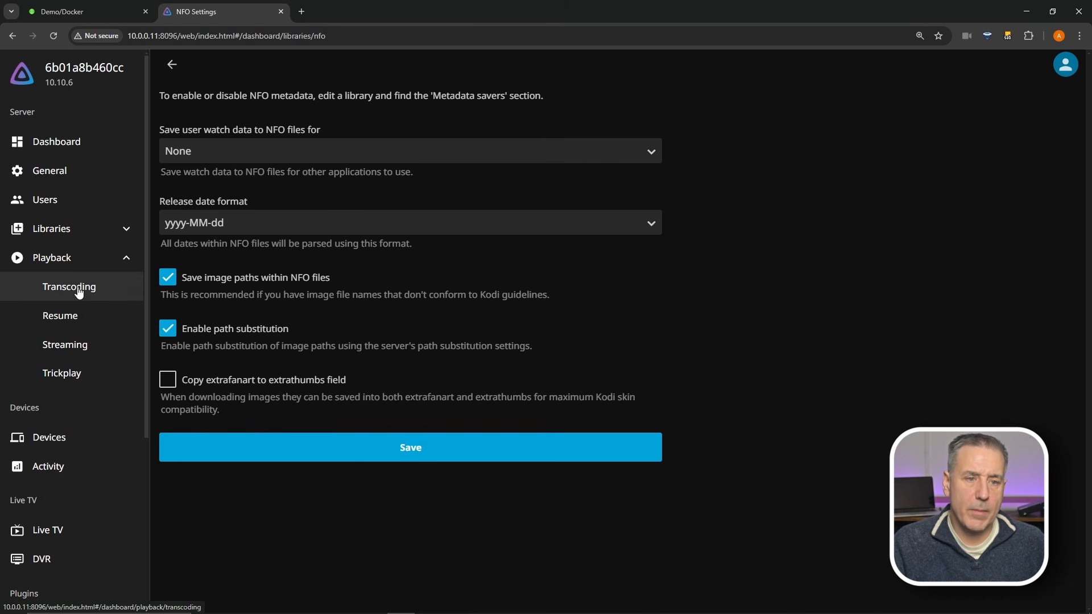
click(79, 292)
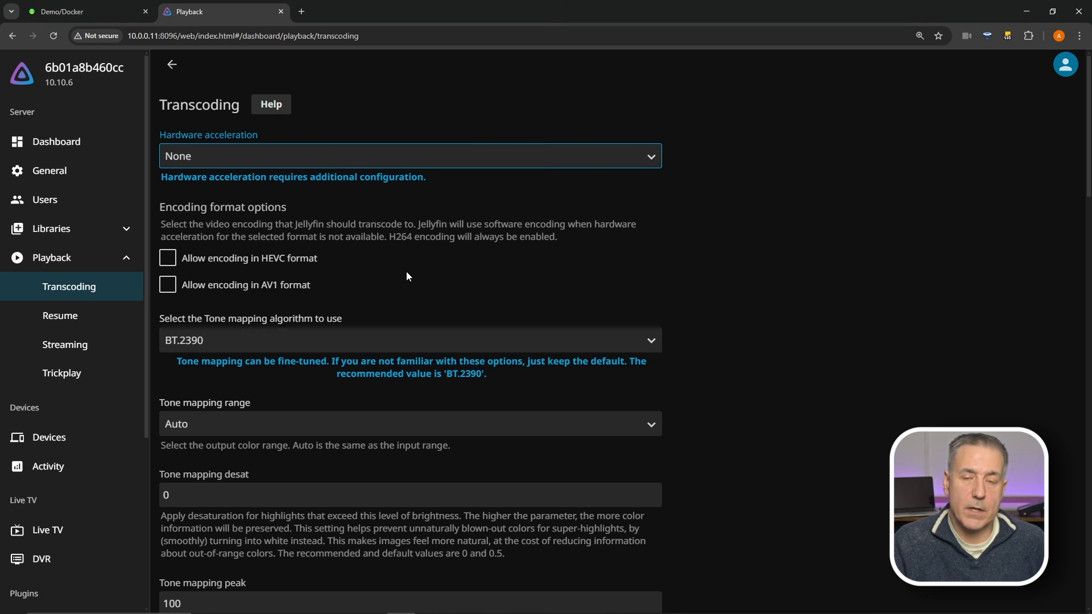
scroll(281, 324, down, 2)
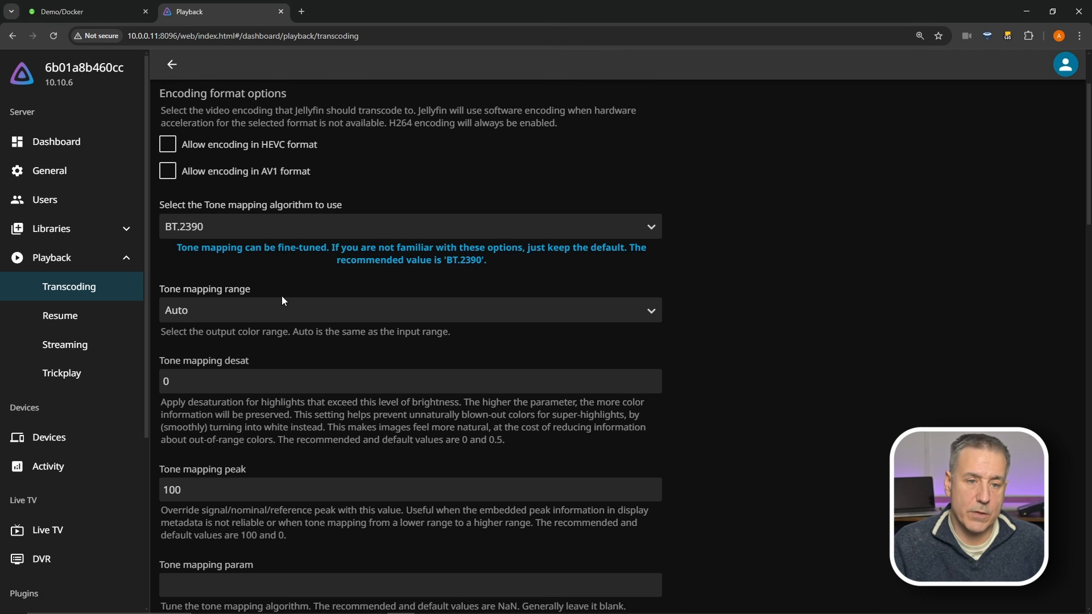
scroll(285, 318, up, 1)
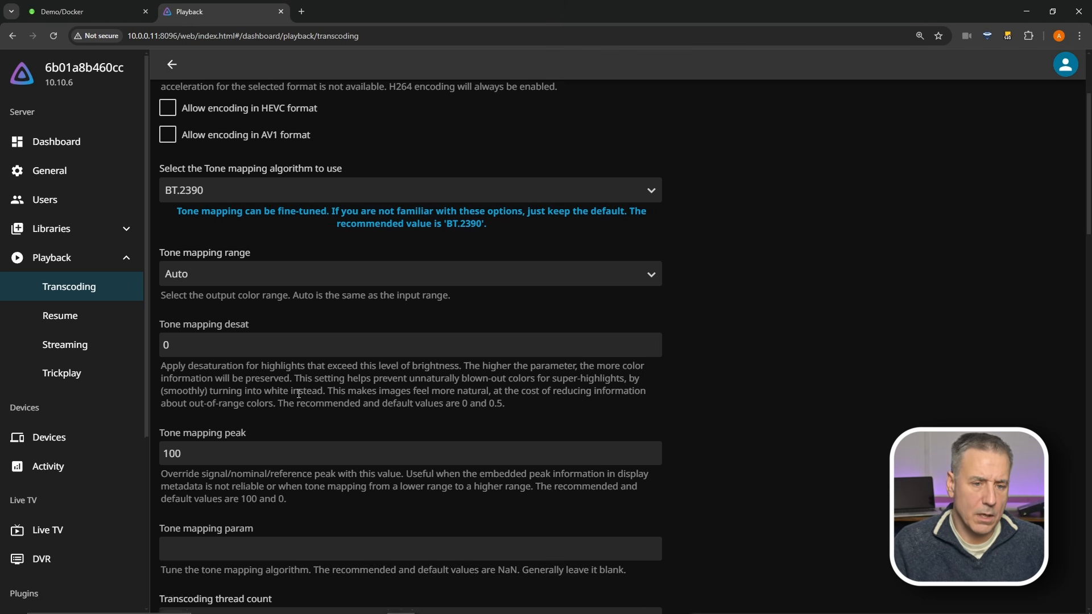
scroll(313, 383, down, 3)
scroll(310, 367, up, 5)
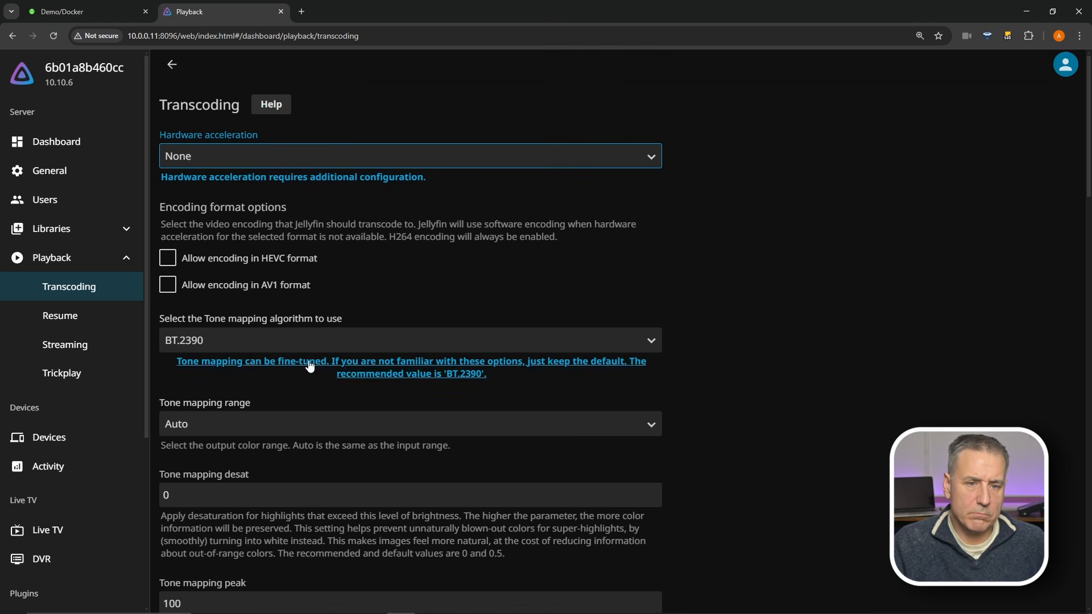
click(274, 152)
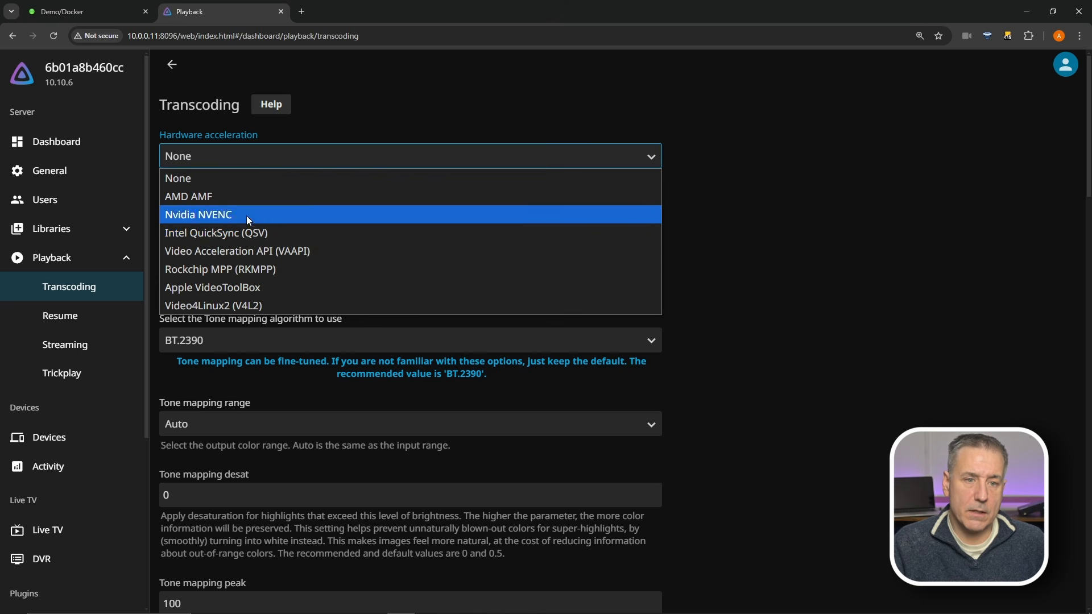
click(279, 151)
scroll(286, 222, down, 10)
scroll(339, 286, down, 8)
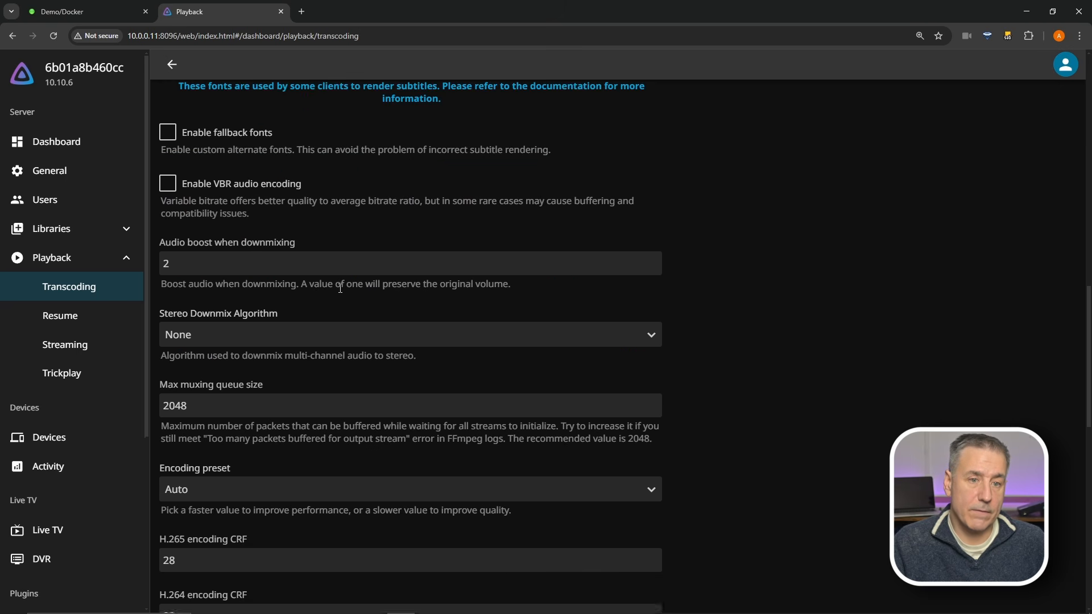
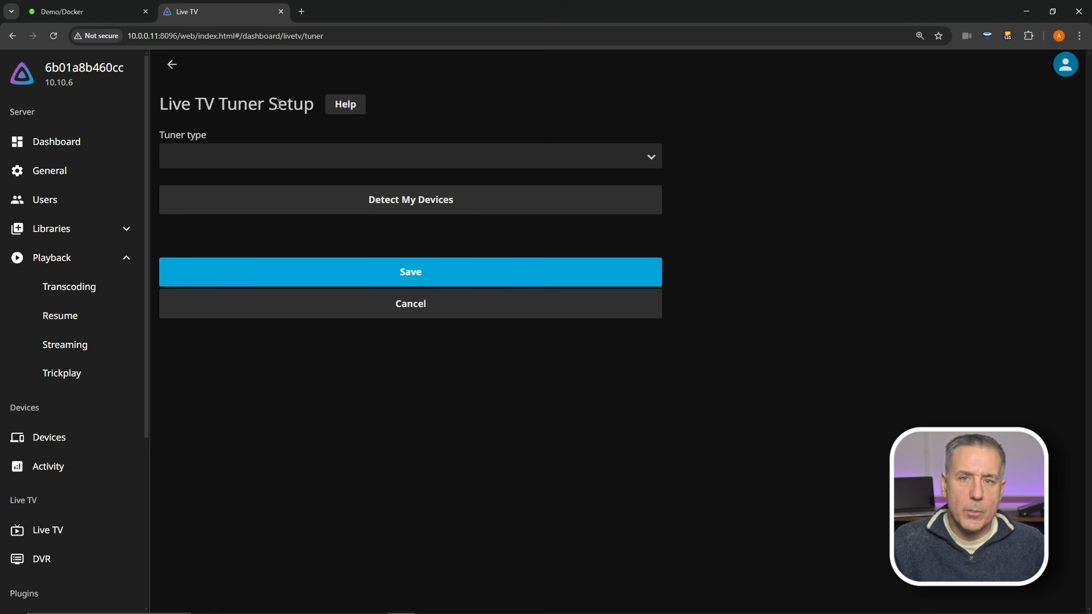
Set the live TV tuner type to M3U Tuner and save the tuner.
click(316, 156)
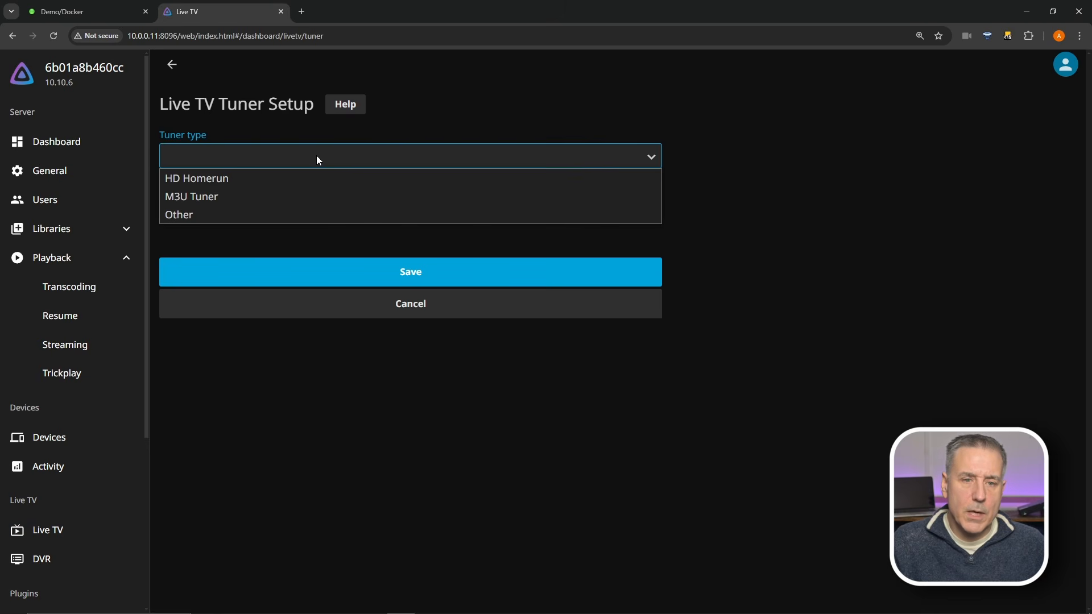
click(279, 196)
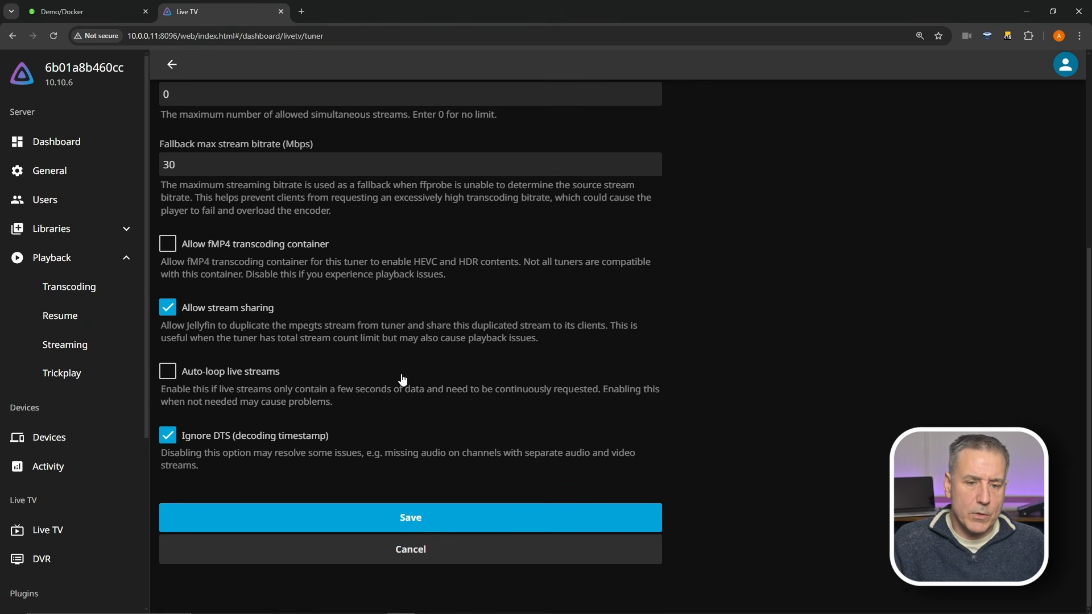
click(436, 515)
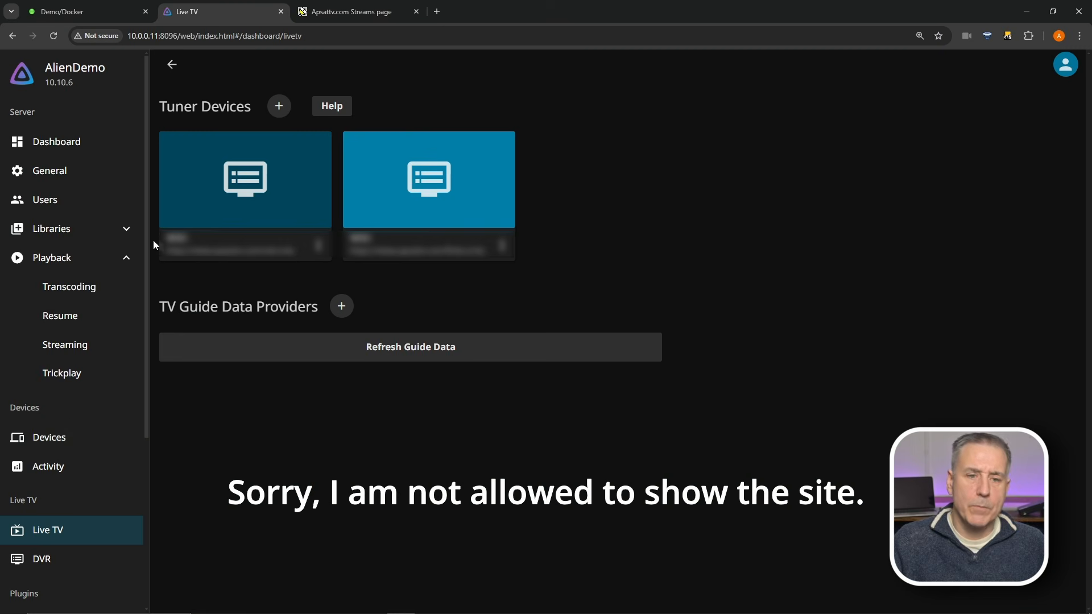
Look through the DVR settings for guide data, recording paths, post-processing and recording metadata.
scroll(48, 472, down, 1)
click(63, 502)
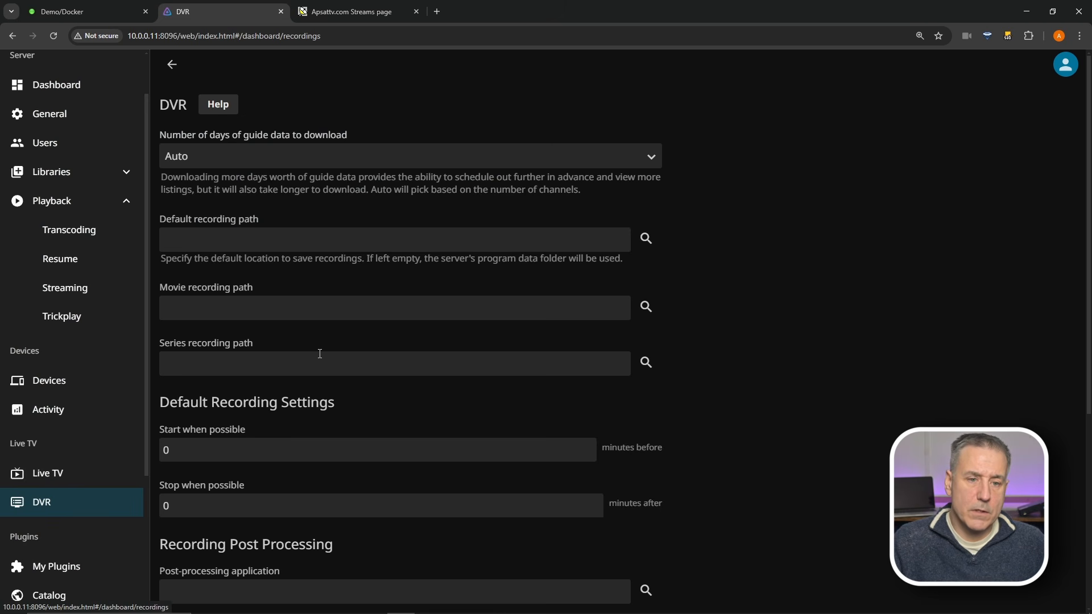
scroll(284, 393, down, 5)
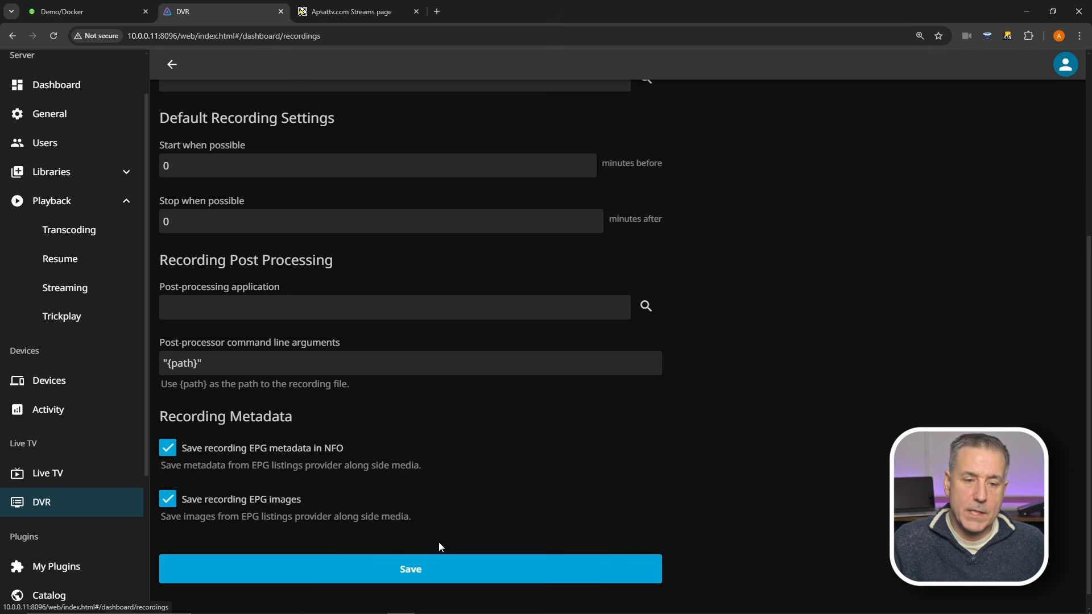
View the installed plugins and browse the plugin catalog through its General, Live TV and Metadata categories.
scroll(88, 543, down, 3)
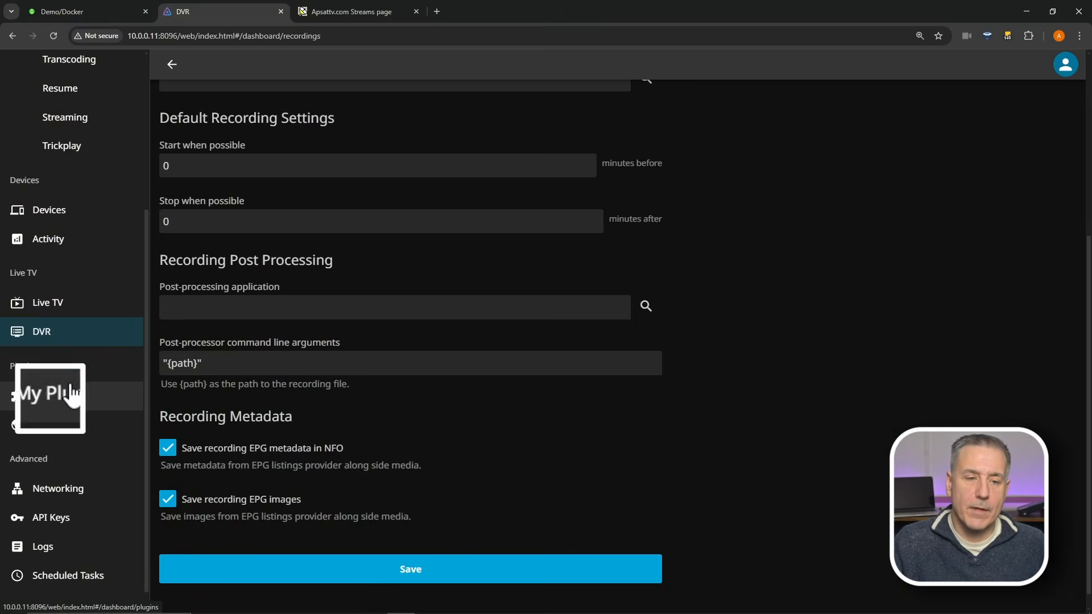
click(51, 395)
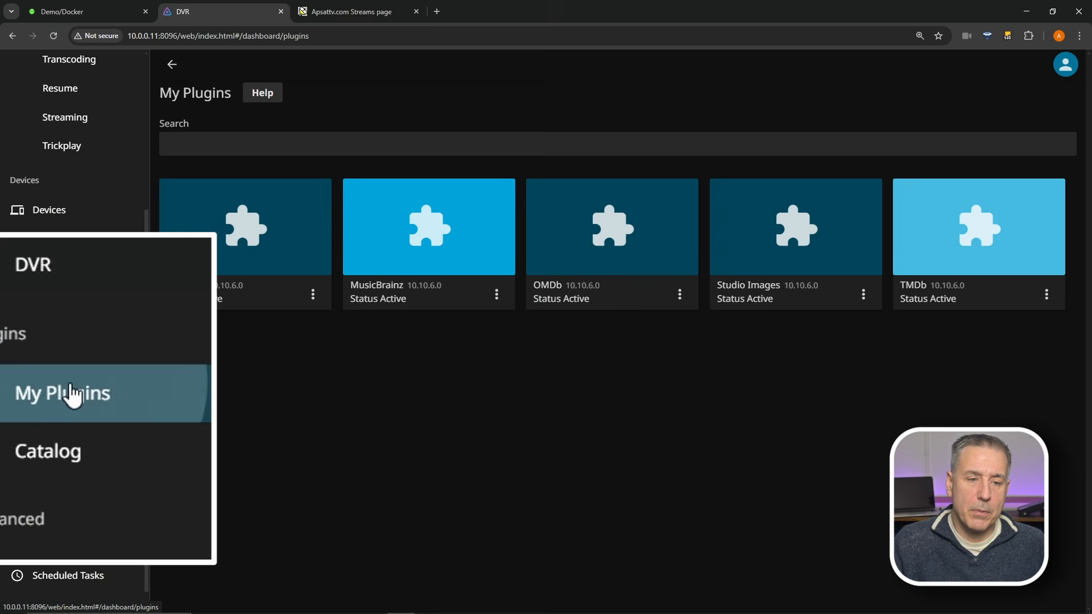
click(57, 433)
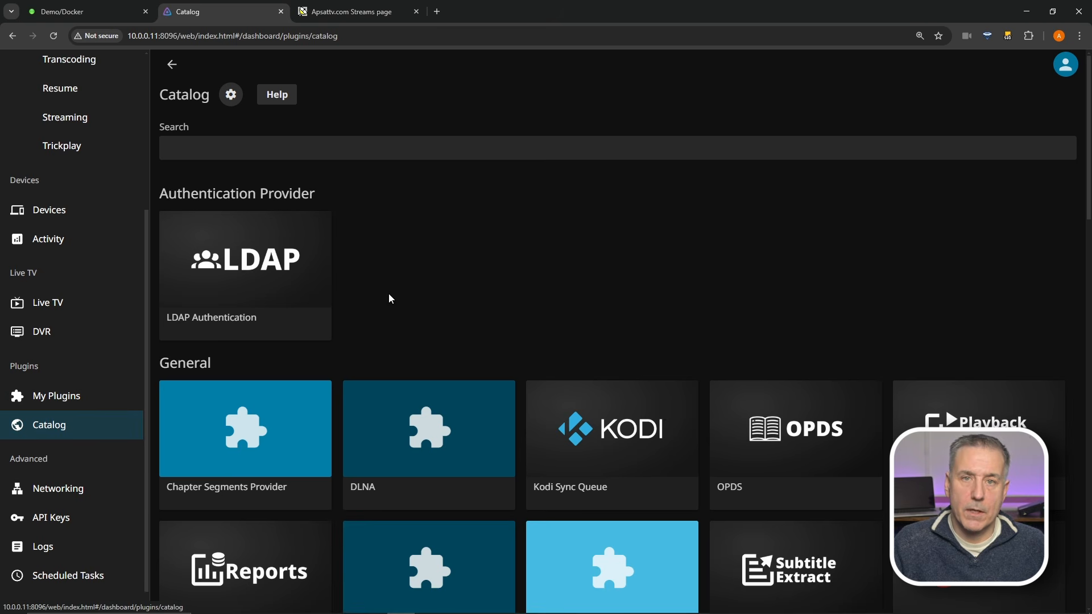
scroll(339, 312, down, 10)
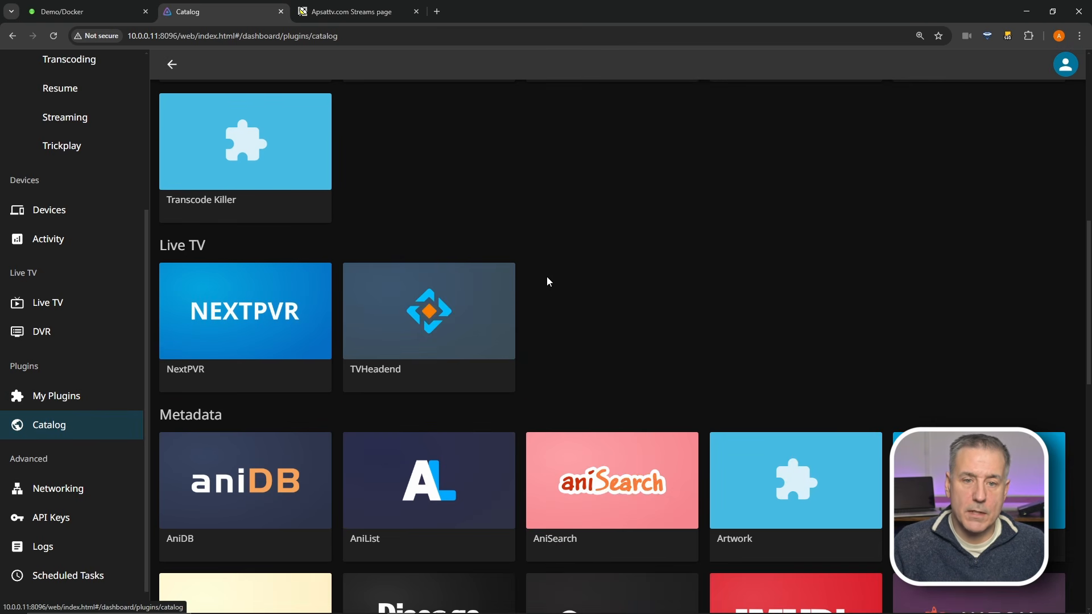
Install the Reports plugin from the General category of the plugin catalog.
scroll(572, 270, down, 3)
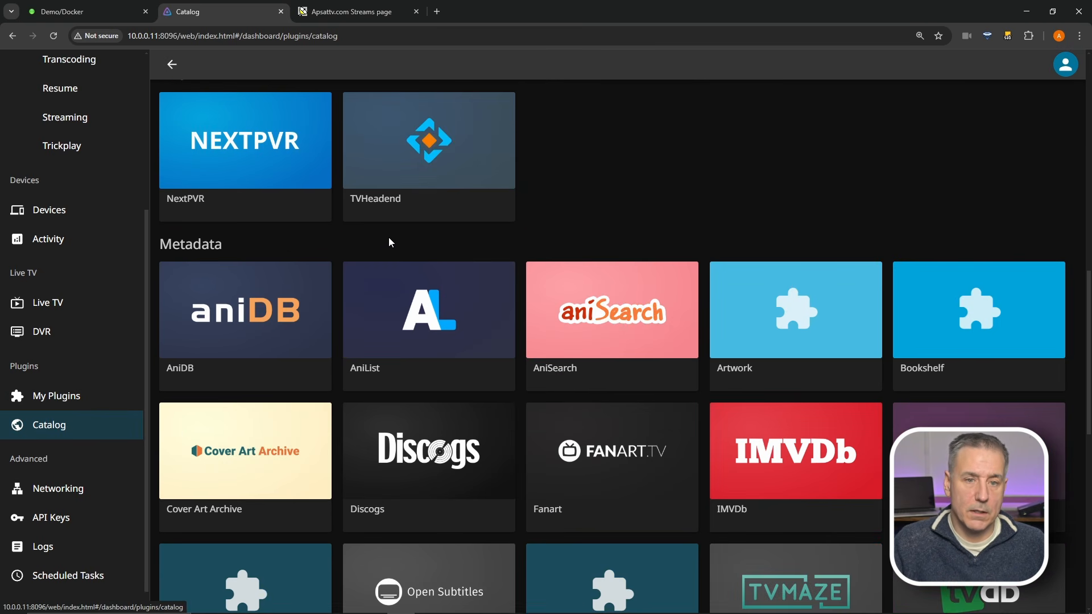
scroll(431, 244, up, 2)
scroll(434, 241, down, 5)
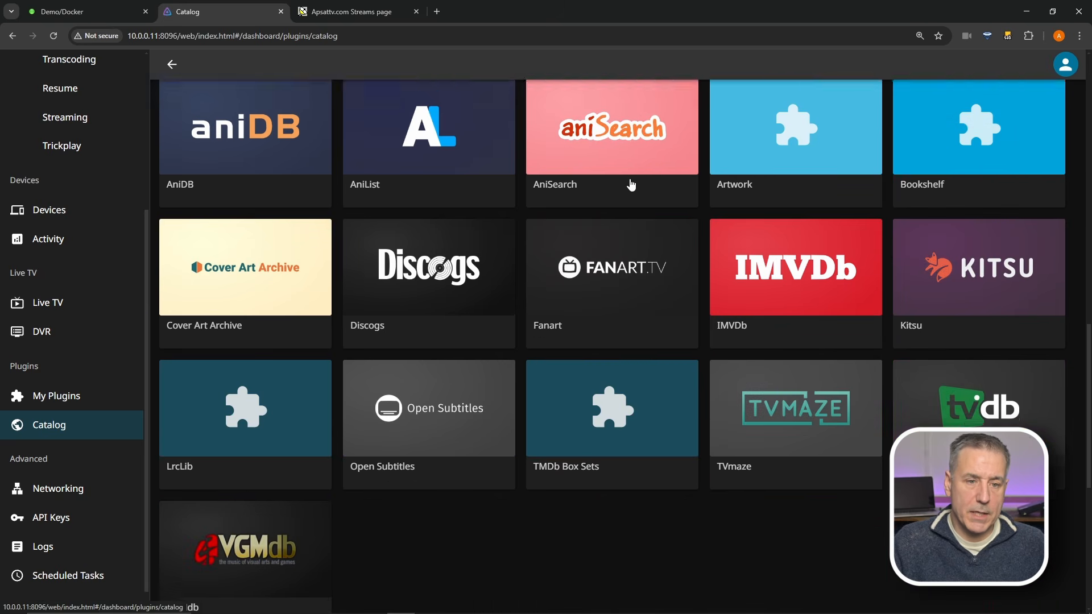
scroll(607, 194, down, 7)
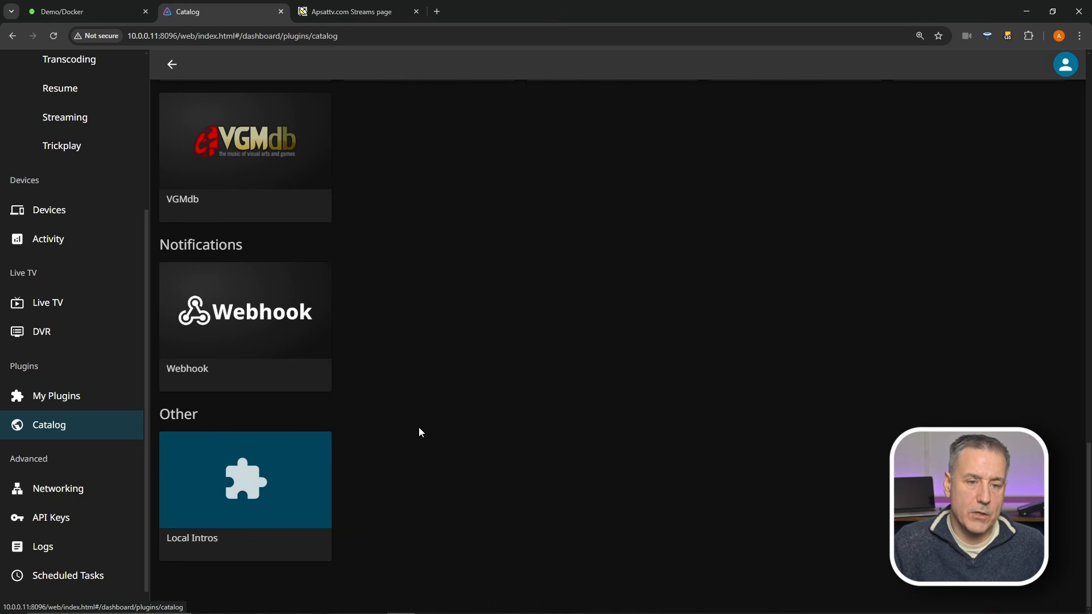
scroll(420, 427, up, 10)
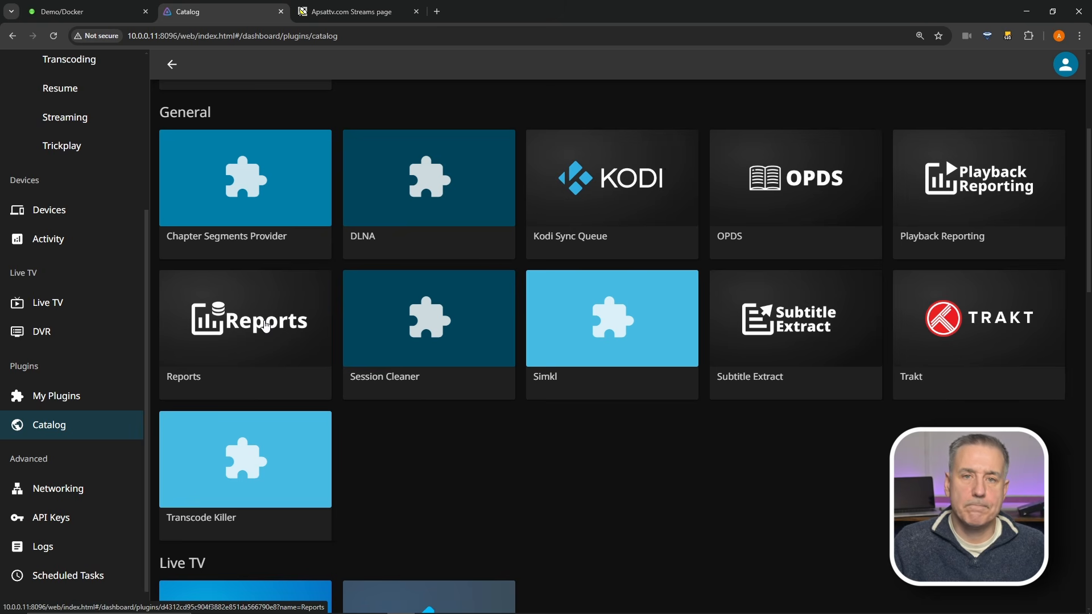
click(266, 325)
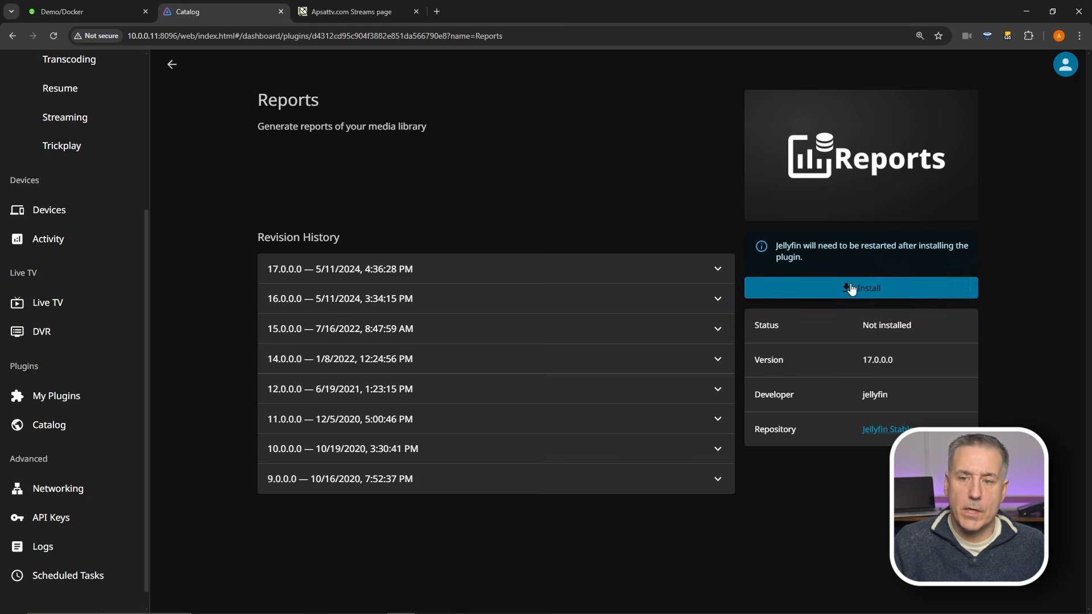
click(847, 288)
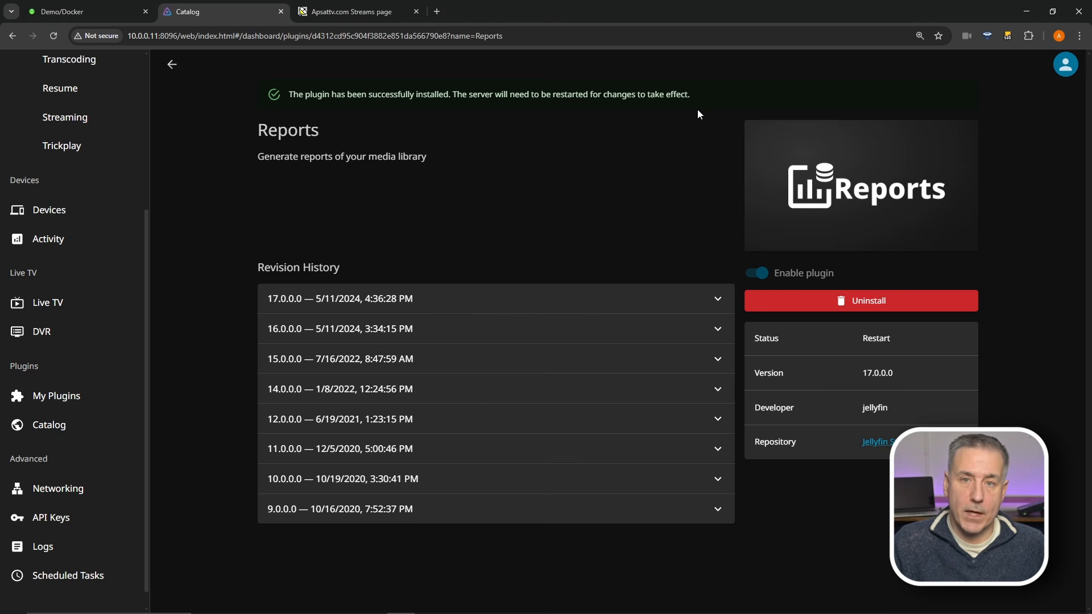
Restart the binhex-jellyfin container on Unraid's Docker page, then return to Jellyfin and open the list of installed plugins.
click(86, 12)
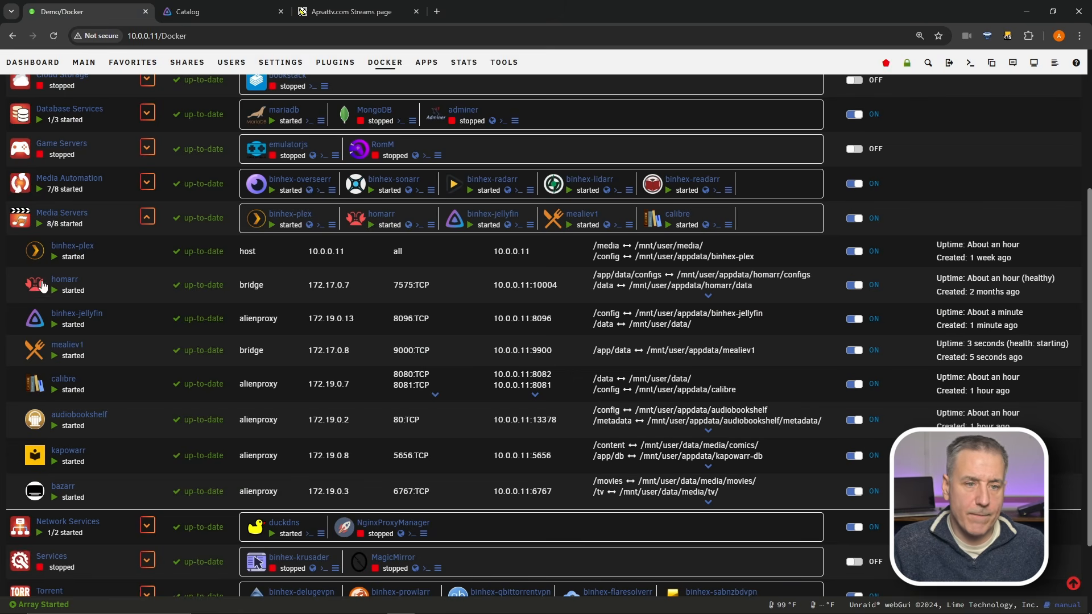
click(35, 320)
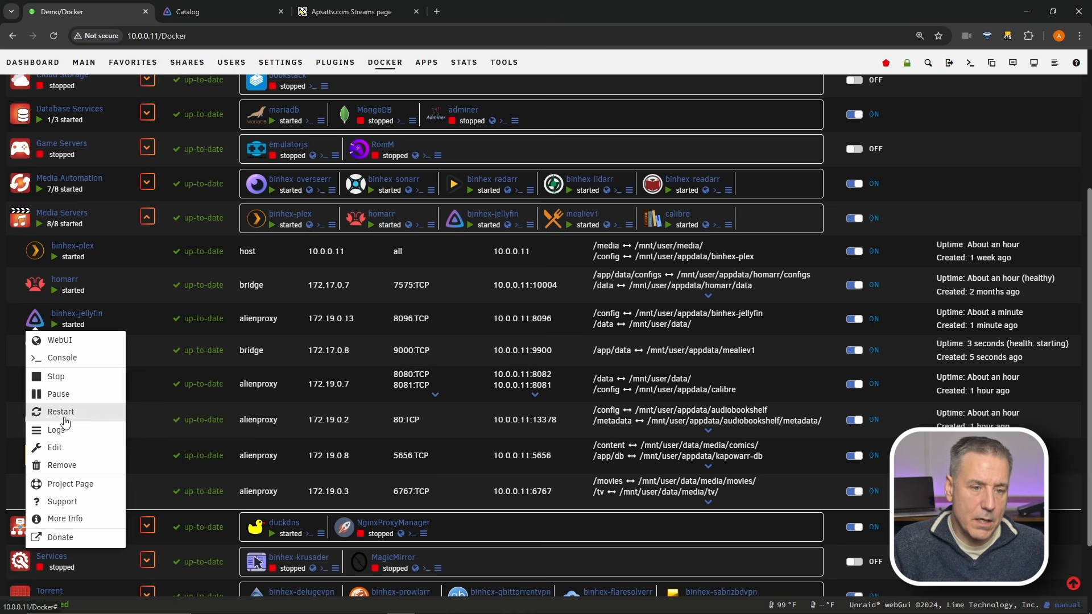
click(57, 412)
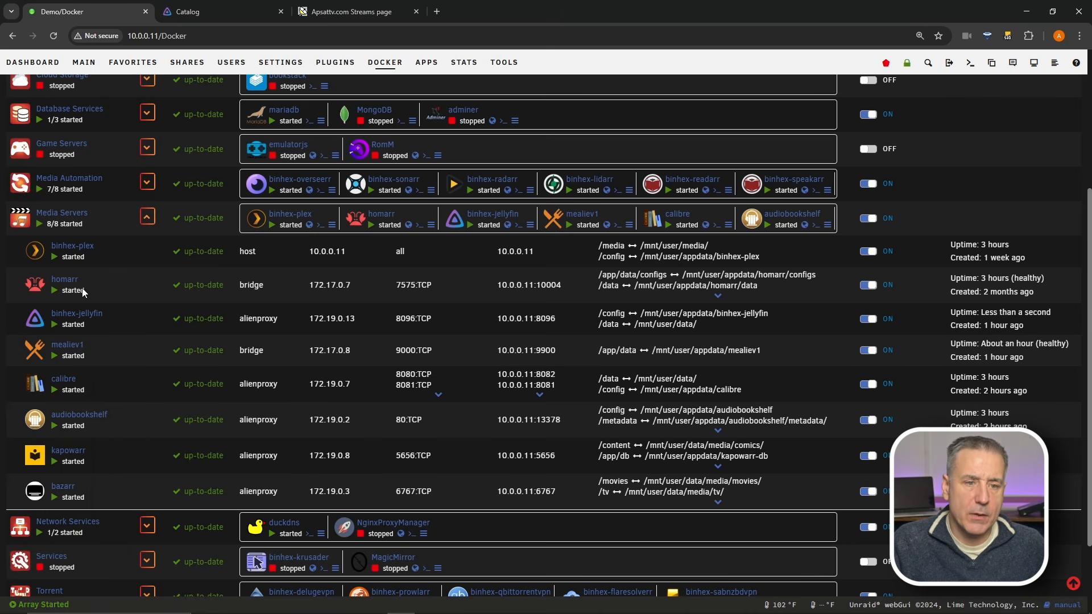
click(201, 12)
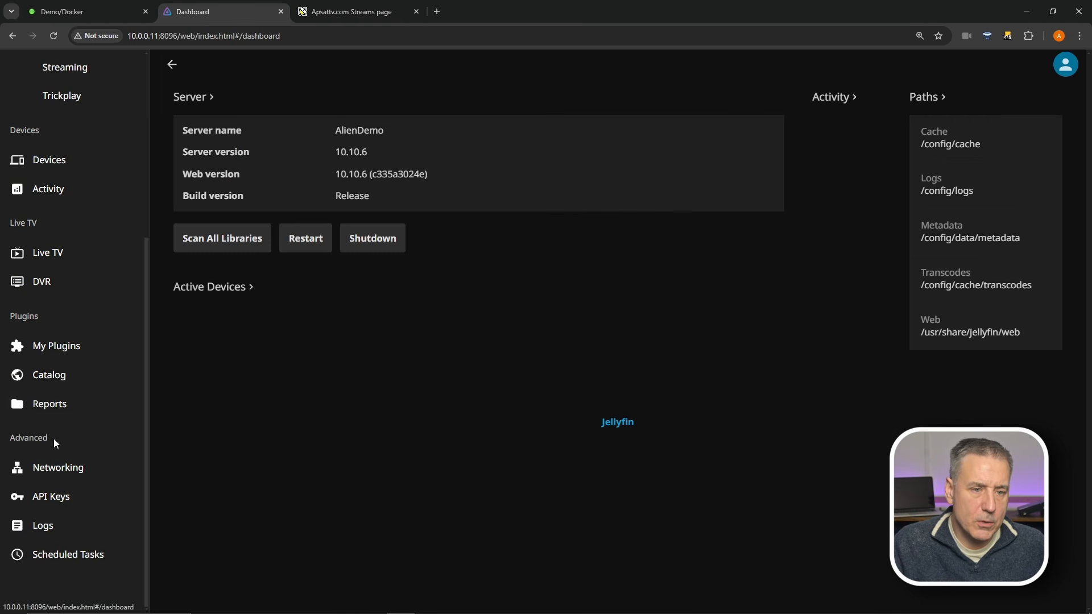
click(54, 349)
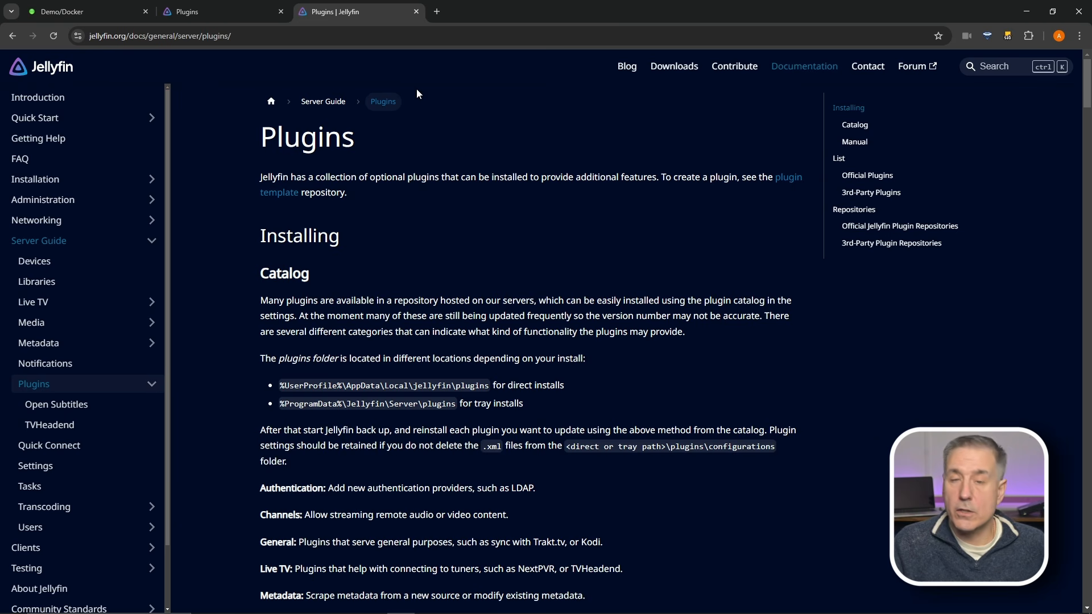
Read through the Jellyfin plugin documentation, covering the official plugins, 3rd-party plugins and plugin repository URLs.
scroll(405, 108, down, 10)
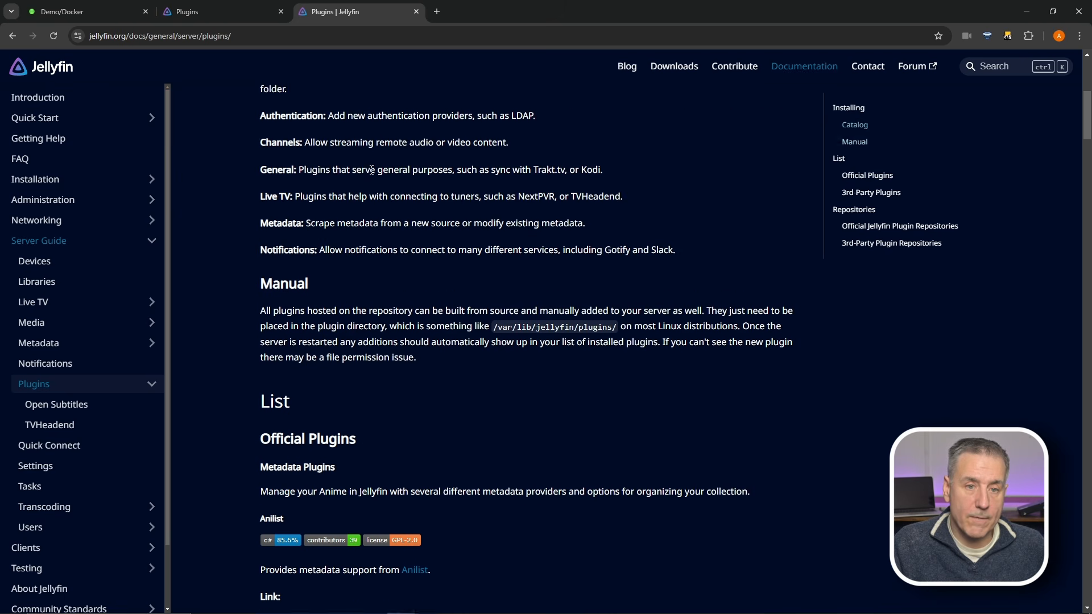
scroll(381, 212, down, 3)
scroll(380, 213, up, 1)
scroll(375, 223, down, 1)
scroll(435, 291, down, 20)
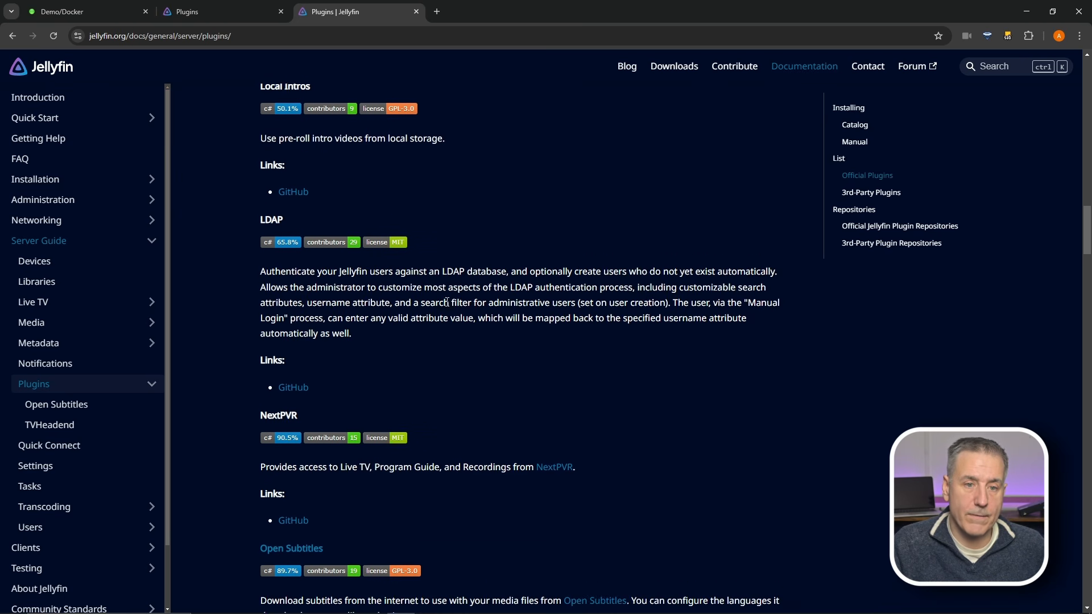
scroll(444, 289, down, 18)
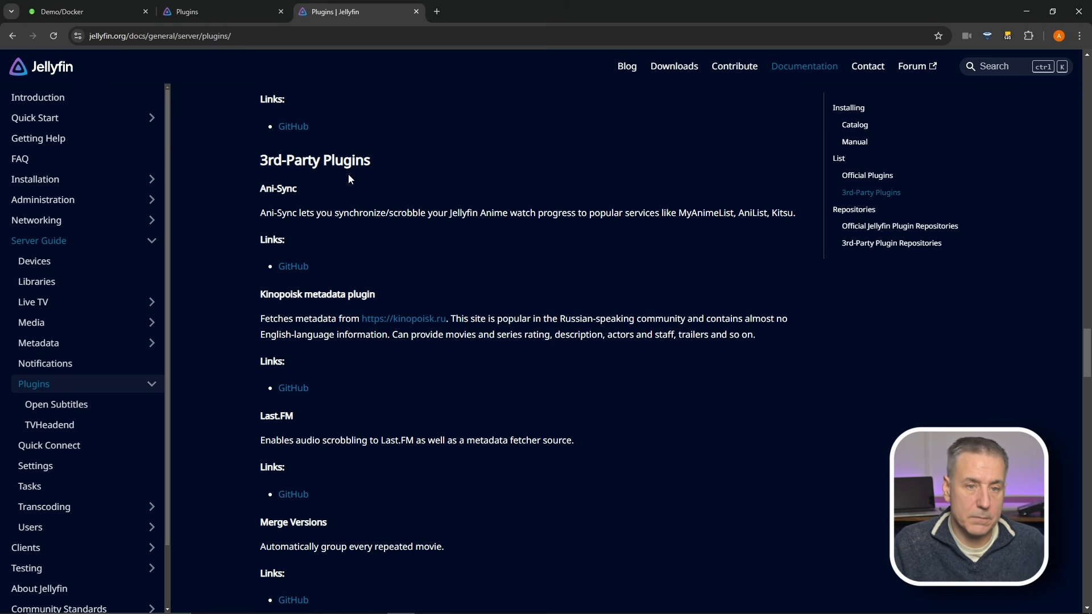
scroll(349, 180, up, 3)
scroll(383, 326, down, 2)
scroll(436, 307, down, 6)
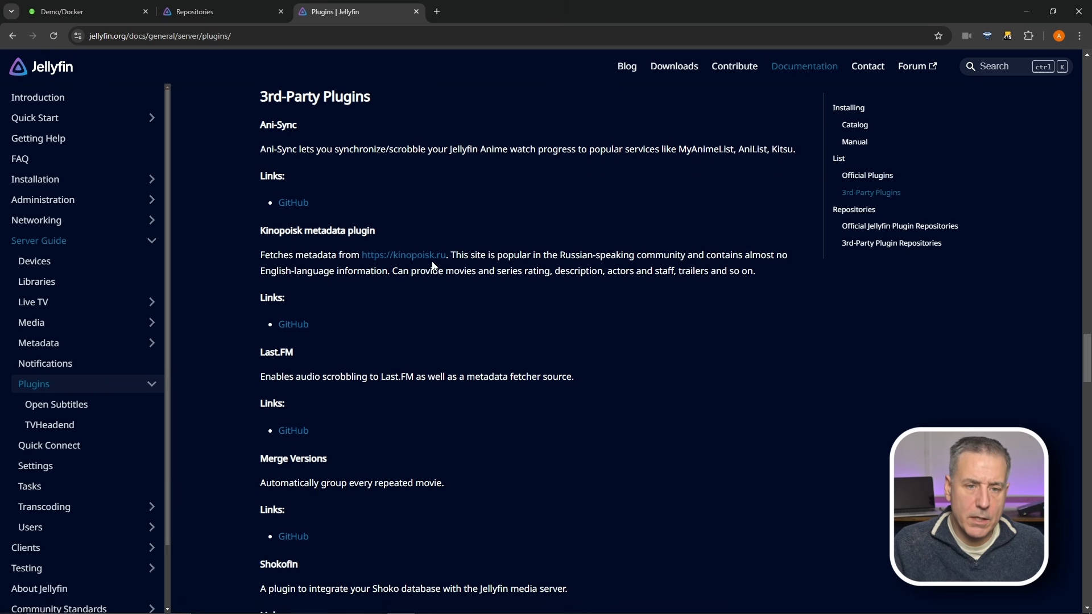
scroll(424, 209, down, 6)
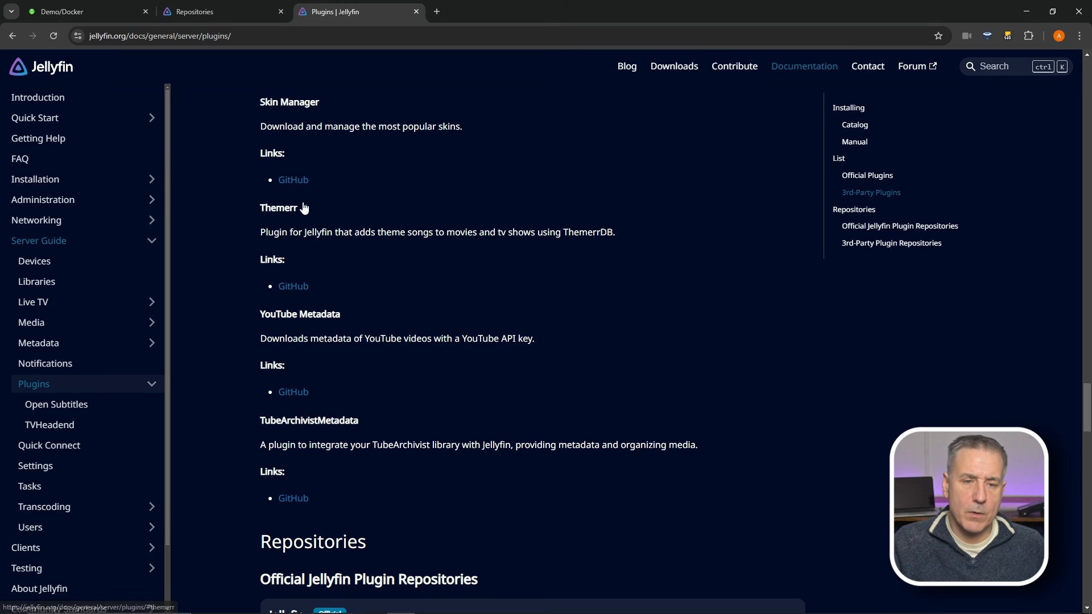
scroll(315, 228, down, 9)
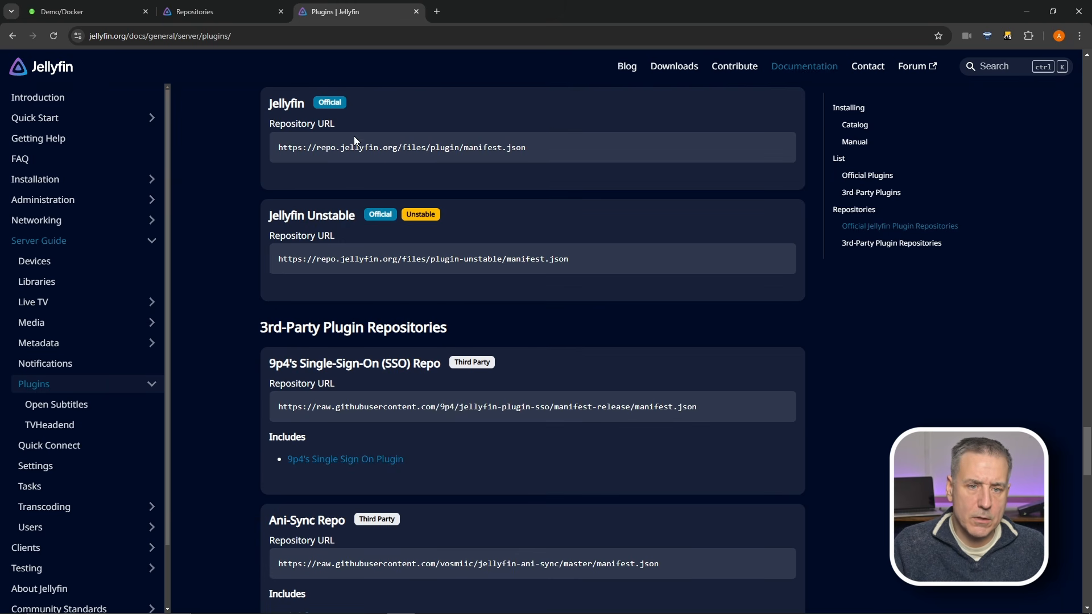
scroll(330, 266, down, 14)
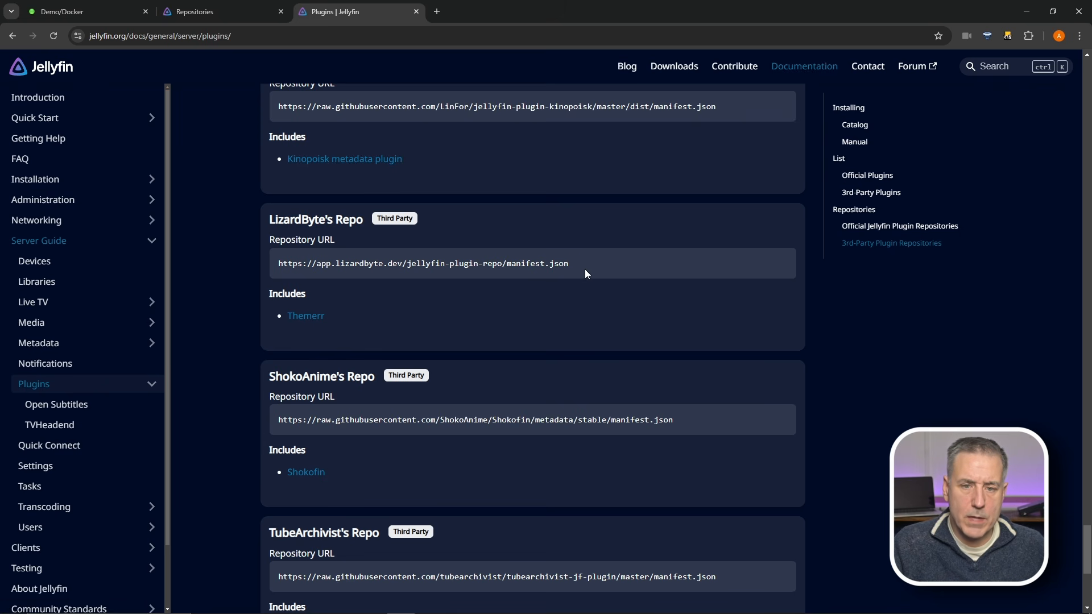
click(232, 15)
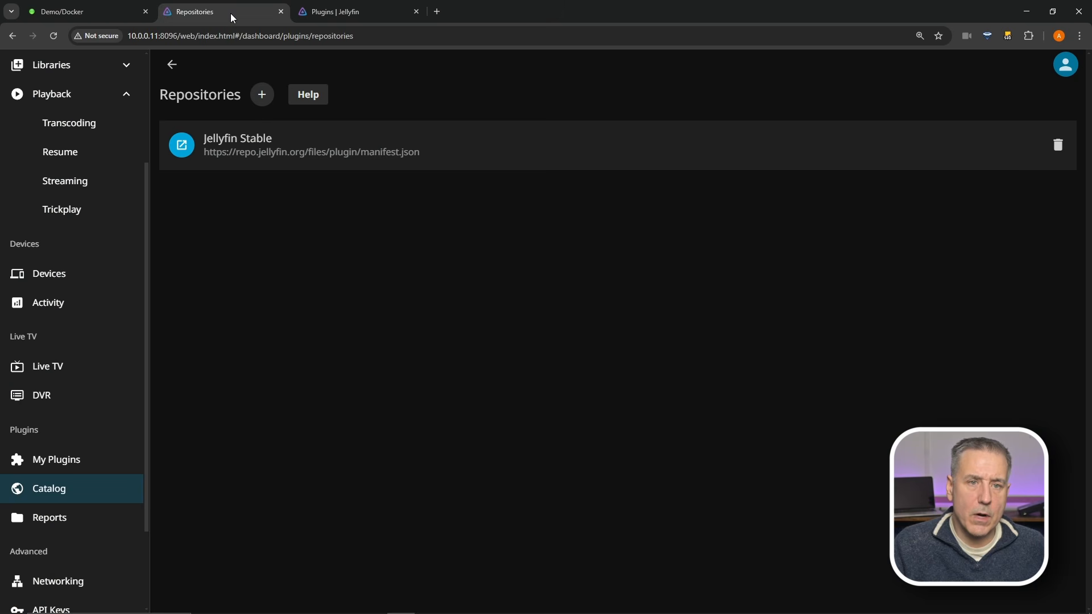
click(262, 97)
click(423, 296)
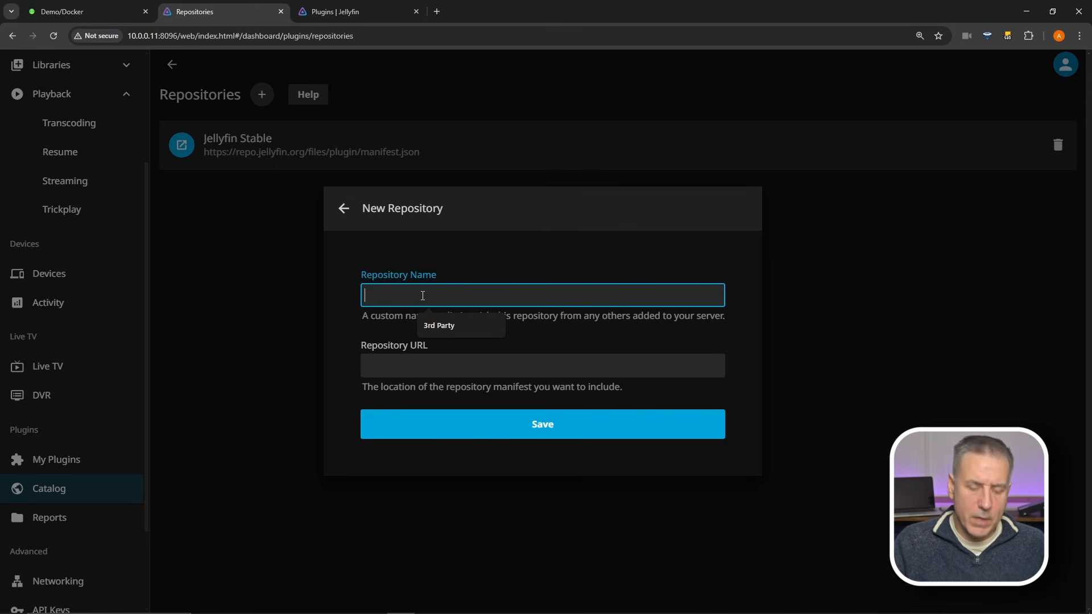
text(Theme)
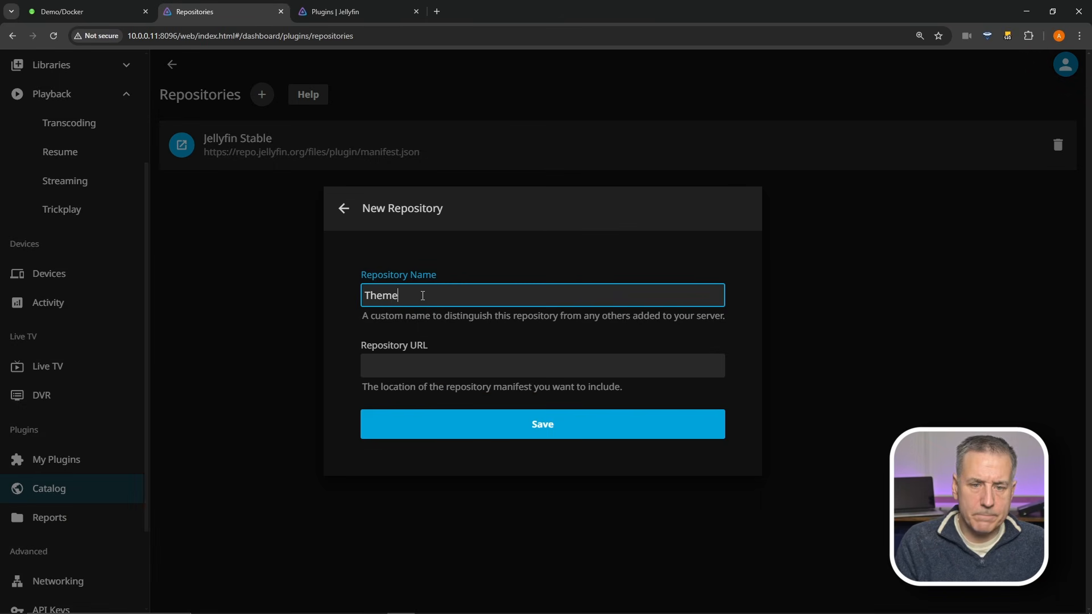
text(rr)
click(427, 369)
text(https://app.lizardbyte.dev/jellyfin-plugin-repo/manifest.json)
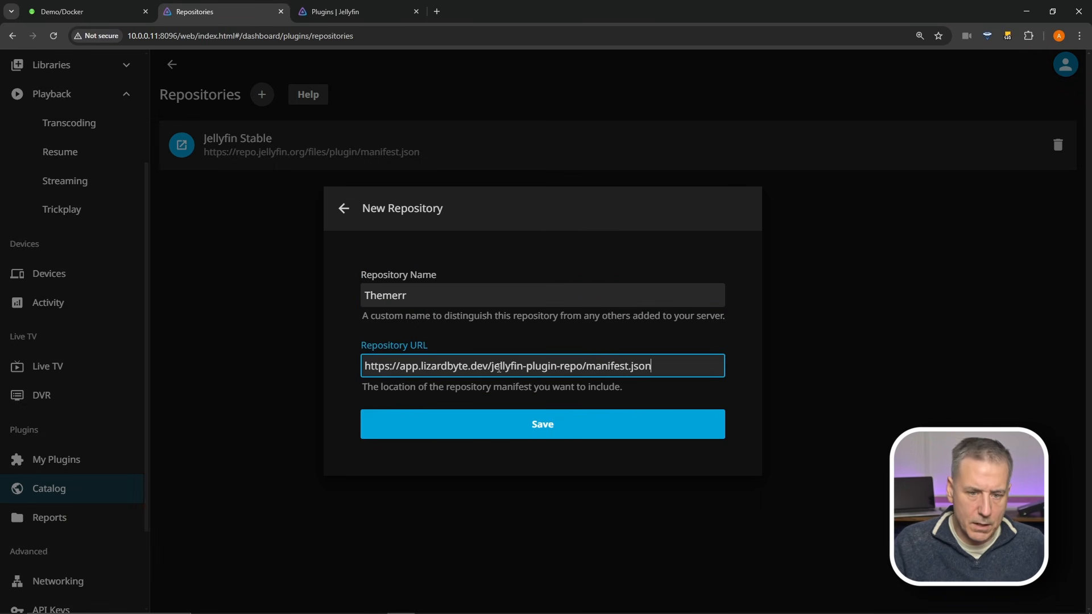
click(551, 418)
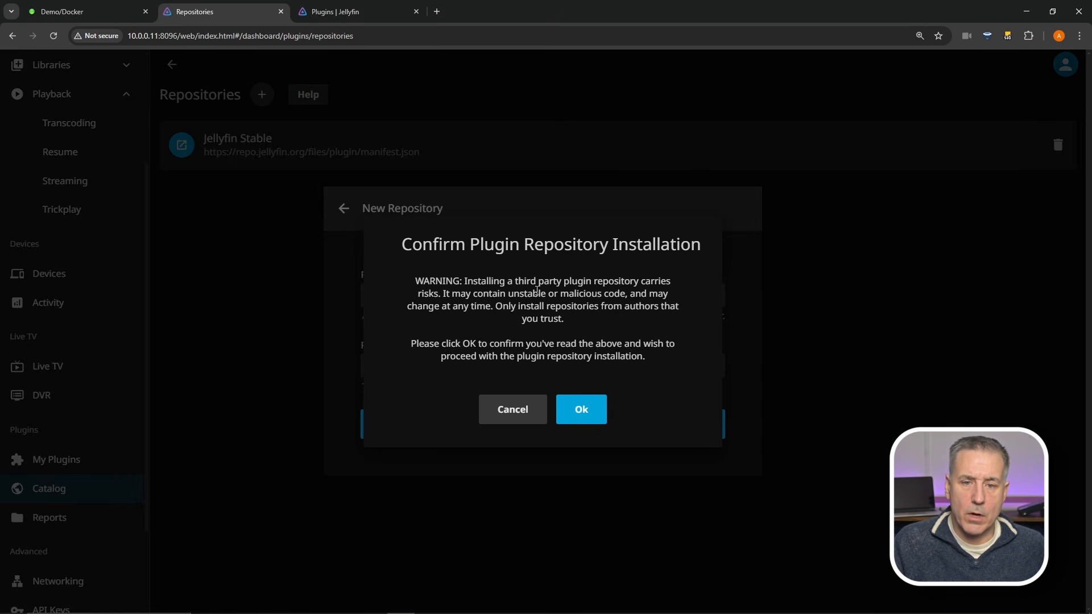
click(567, 407)
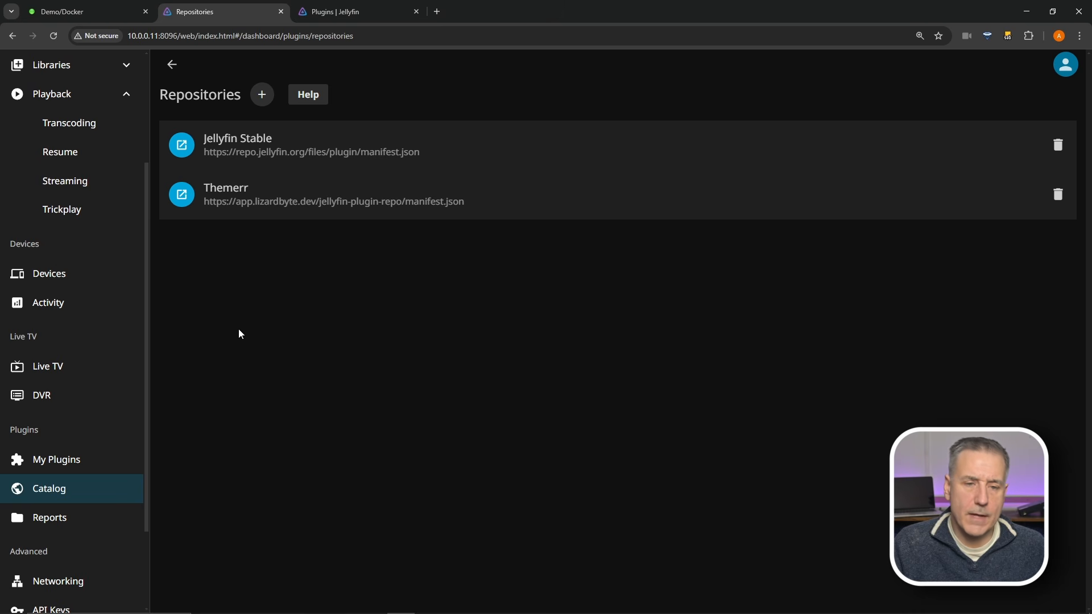
Install the Themerr plugin from the Metadata category of the plugin catalog.
click(56, 493)
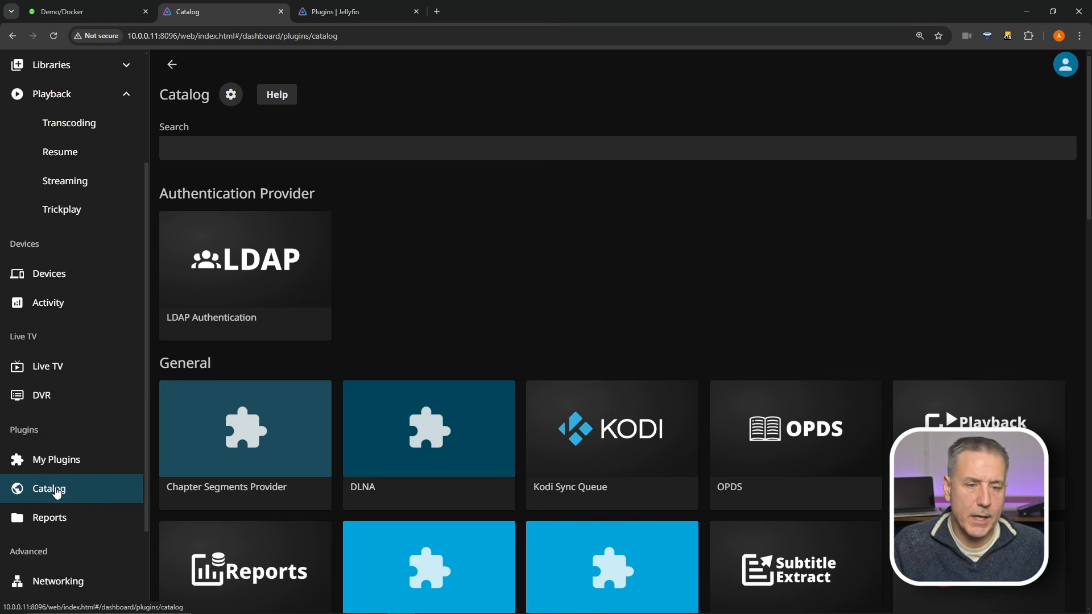
scroll(350, 203, down, 4)
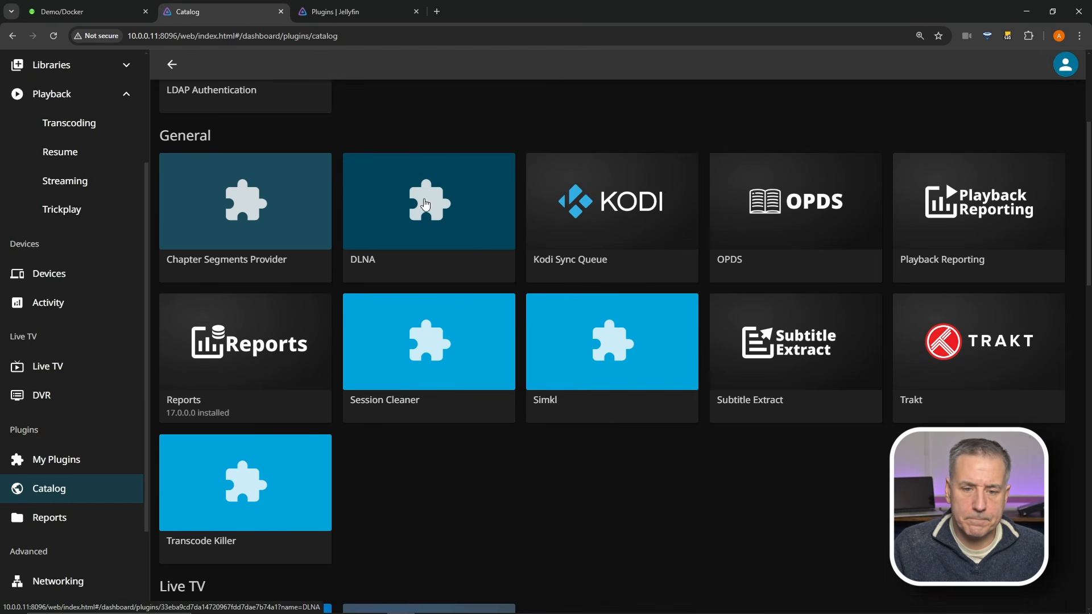
scroll(753, 406, down, 8)
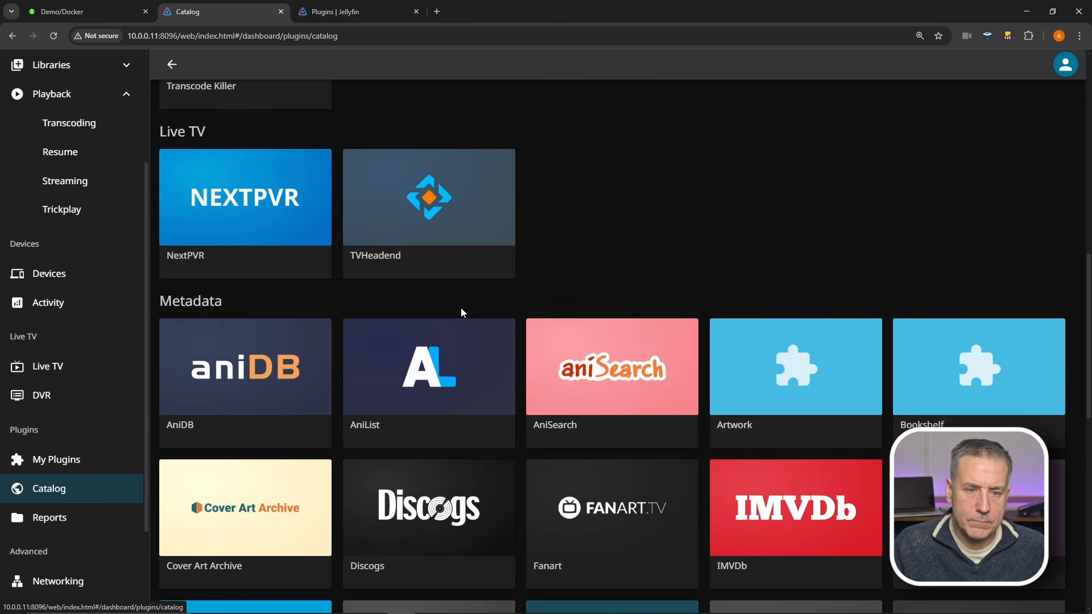
scroll(329, 278, down, 8)
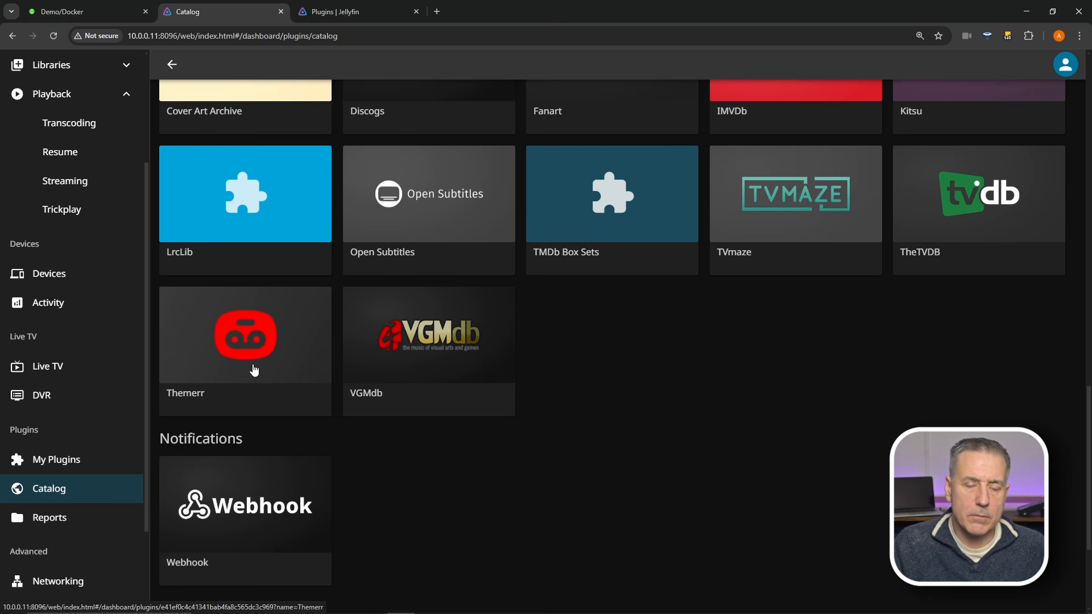
click(254, 371)
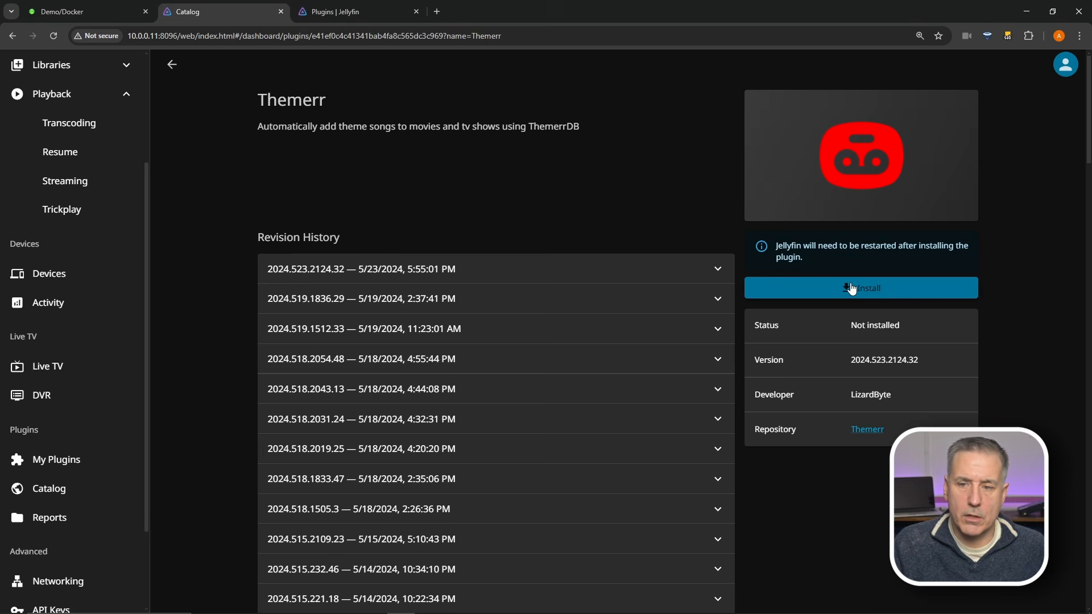
click(851, 289)
click(704, 391)
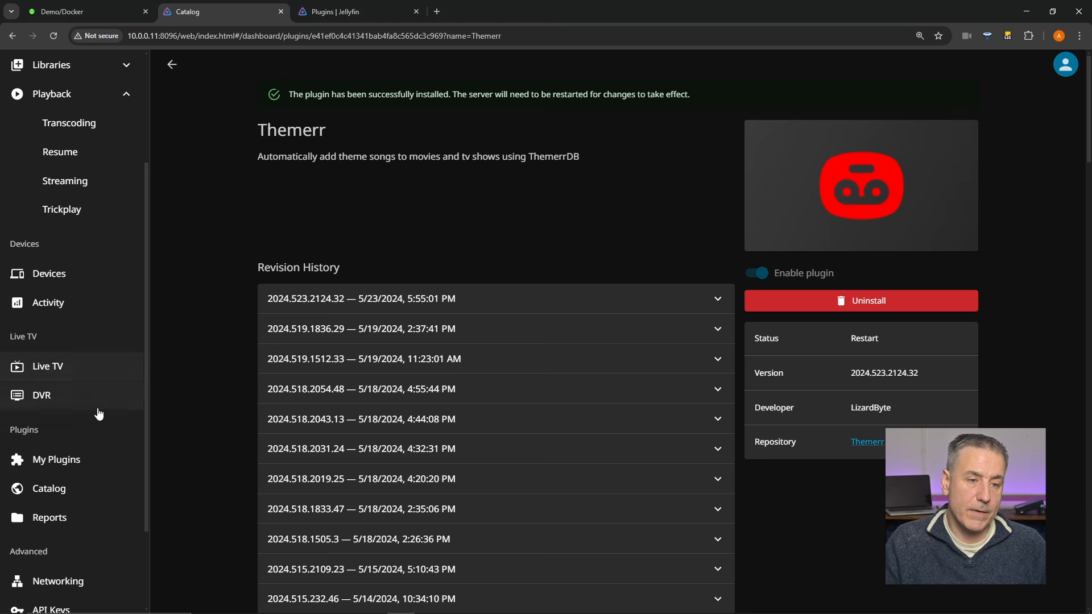
Review the installed plugins and check which management options are offered for Themerr, TMDb, MusicBrainz and Reports.
click(48, 469)
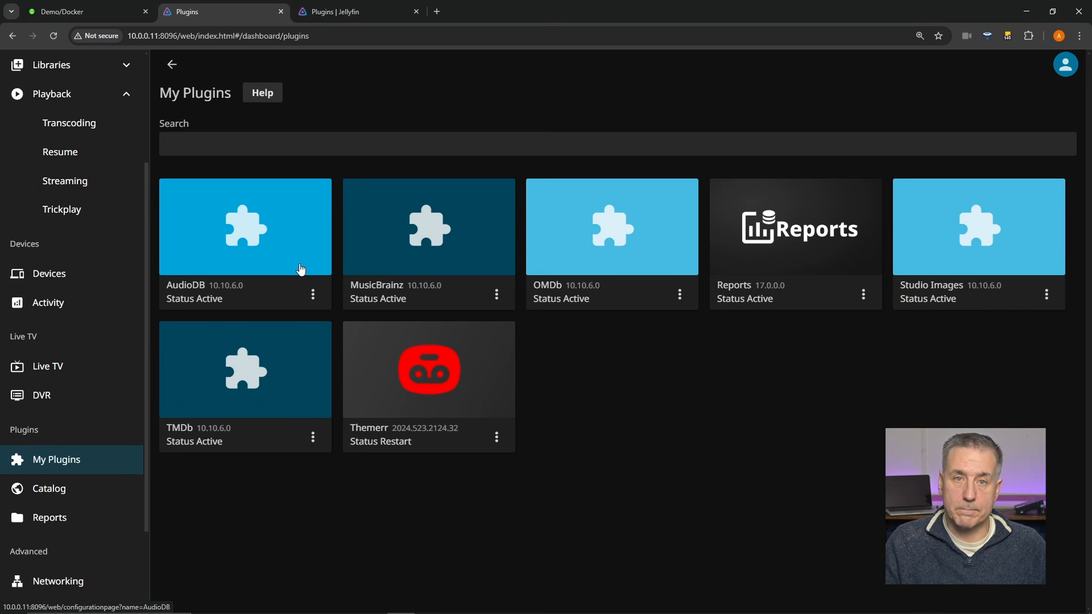
click(497, 438)
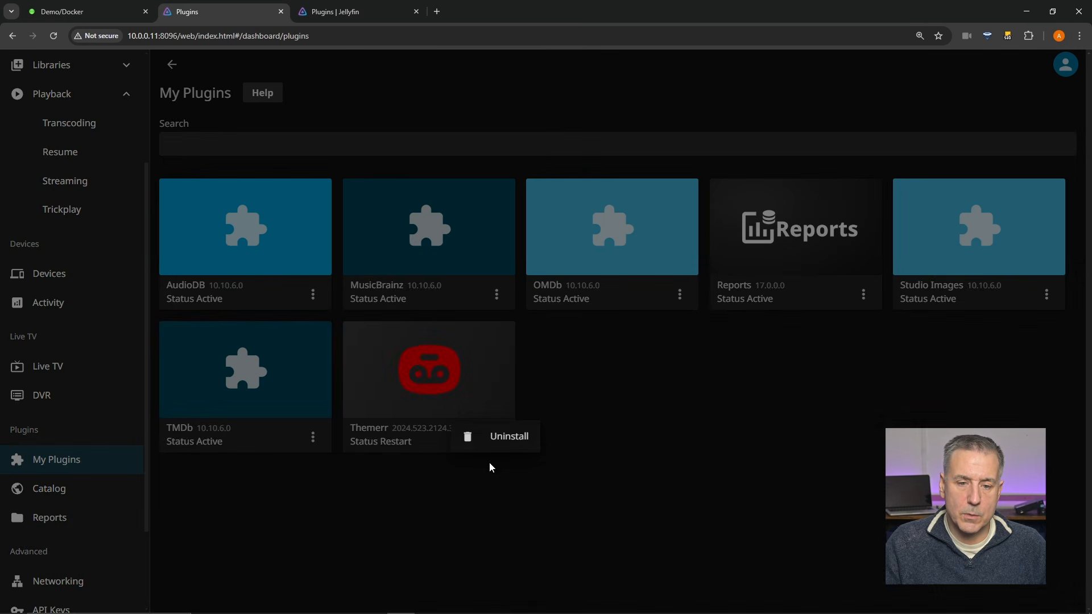
click(317, 436)
click(317, 436)
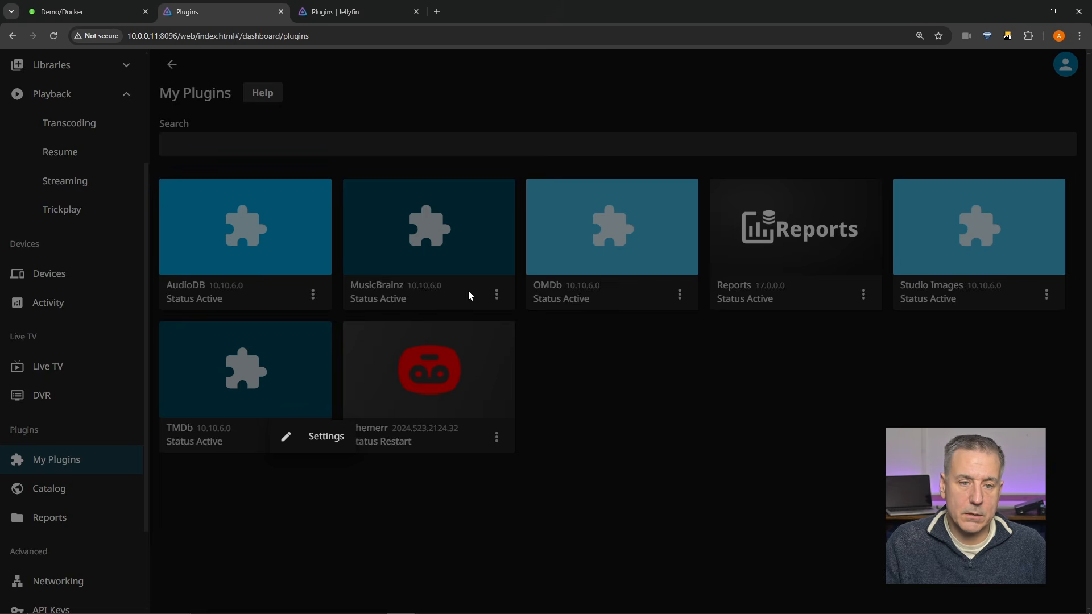
click(456, 290)
click(496, 295)
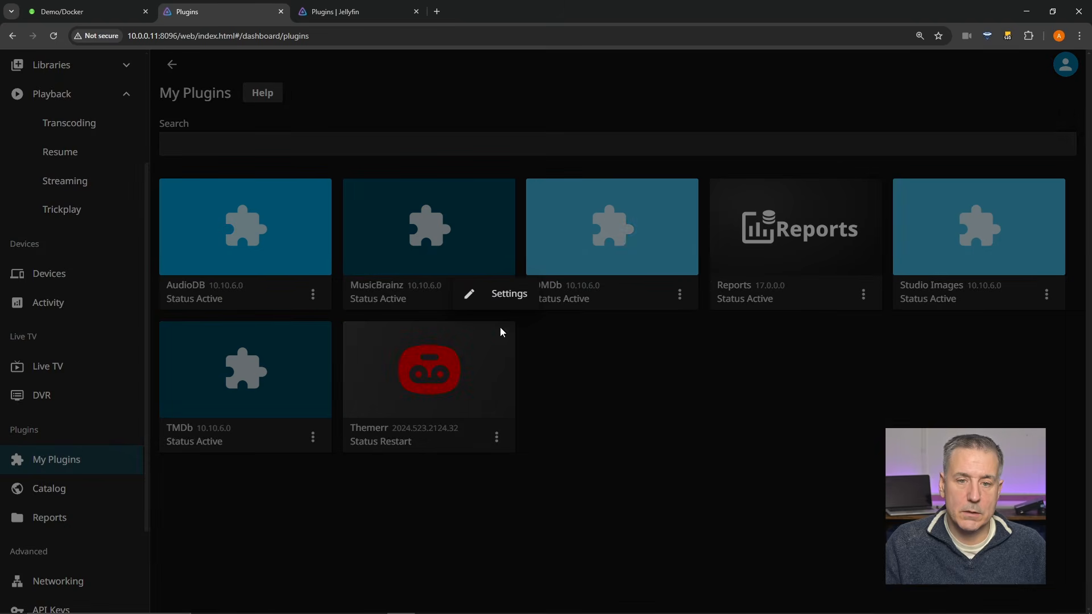
click(863, 294)
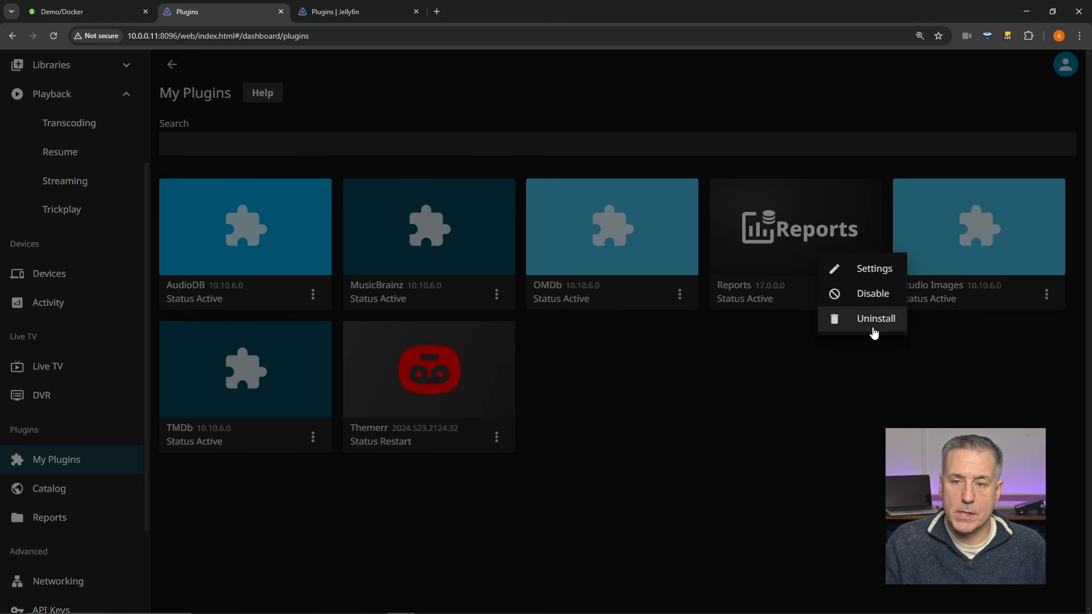
Run the Audio Normalization task from Jellyfin's scheduled tasks.
click(876, 400)
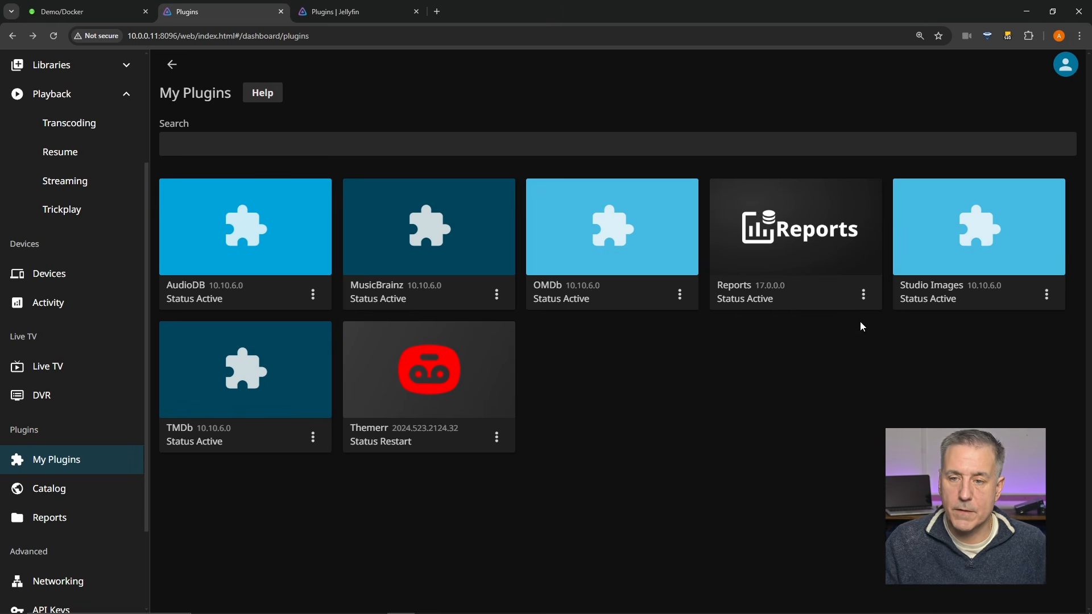
scroll(22, 454, down, 1)
scroll(23, 455, down, 2)
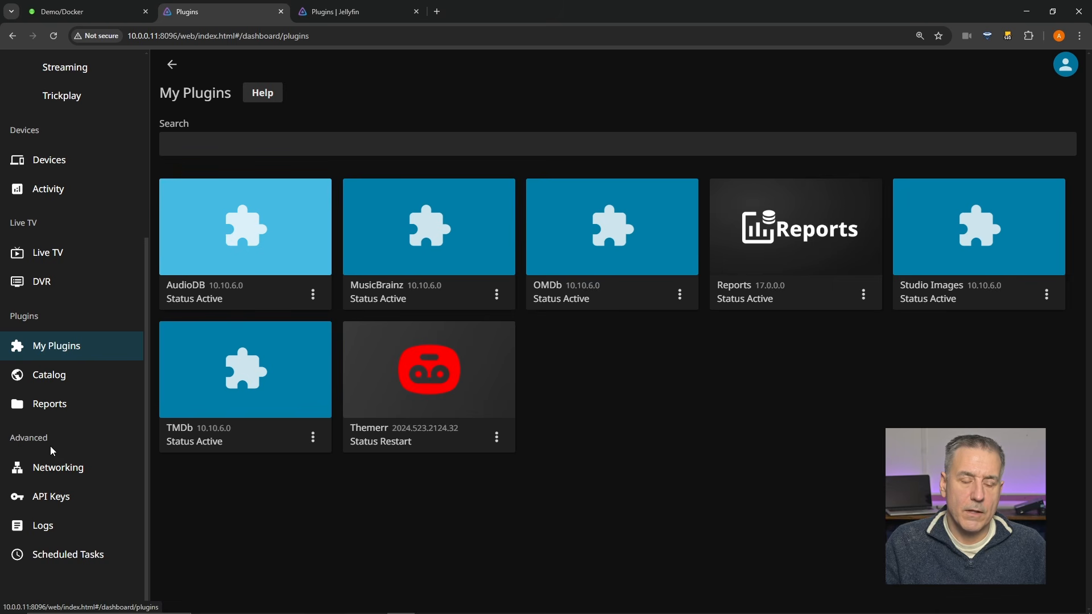
click(66, 563)
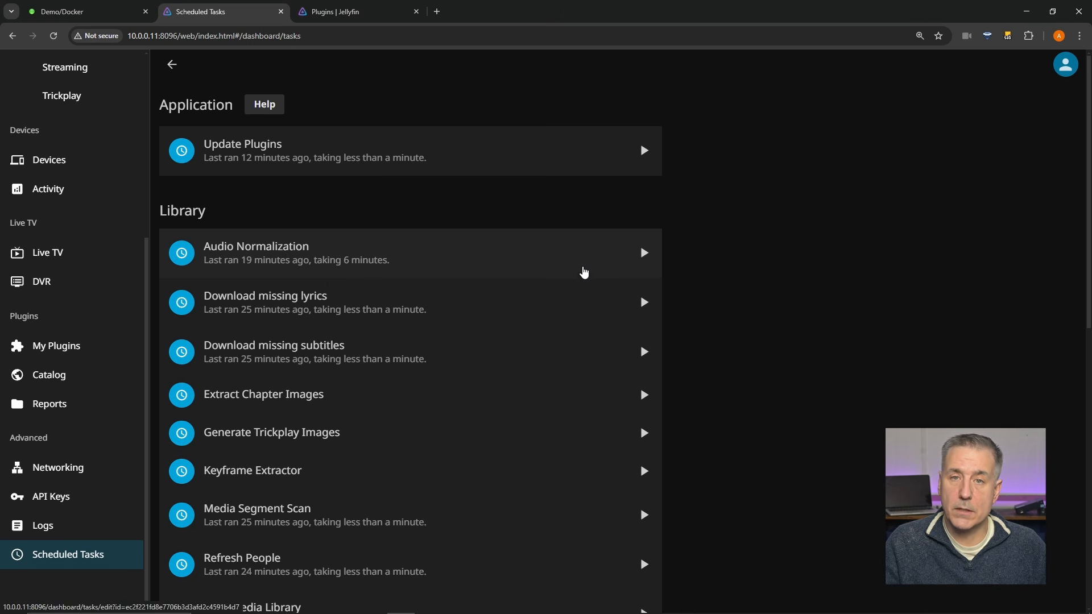
click(644, 254)
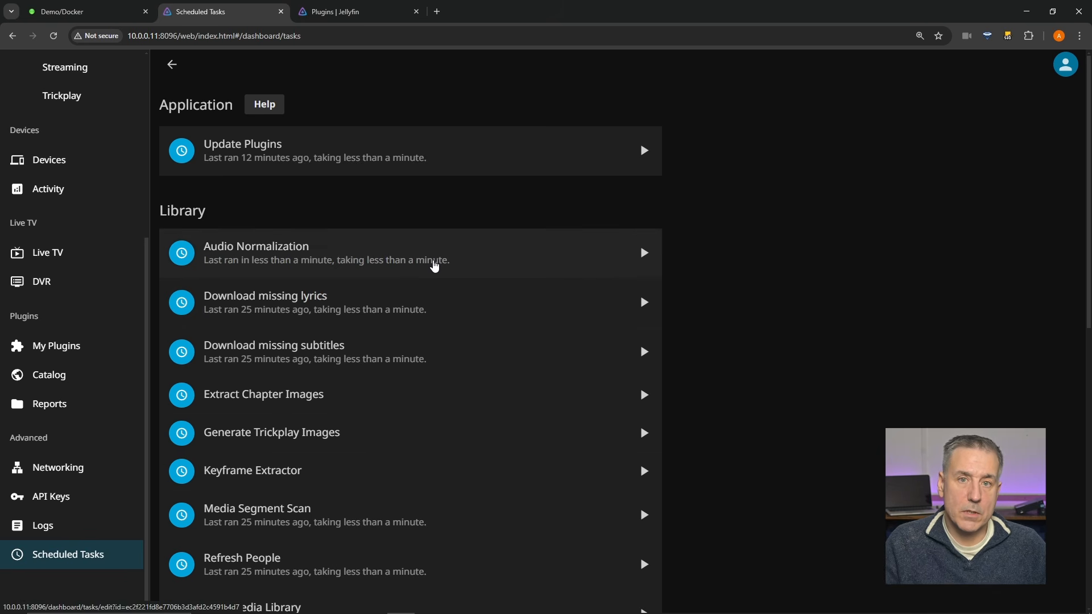
Run the Scan Media Library scheduled task.
scroll(434, 265, down, 4)
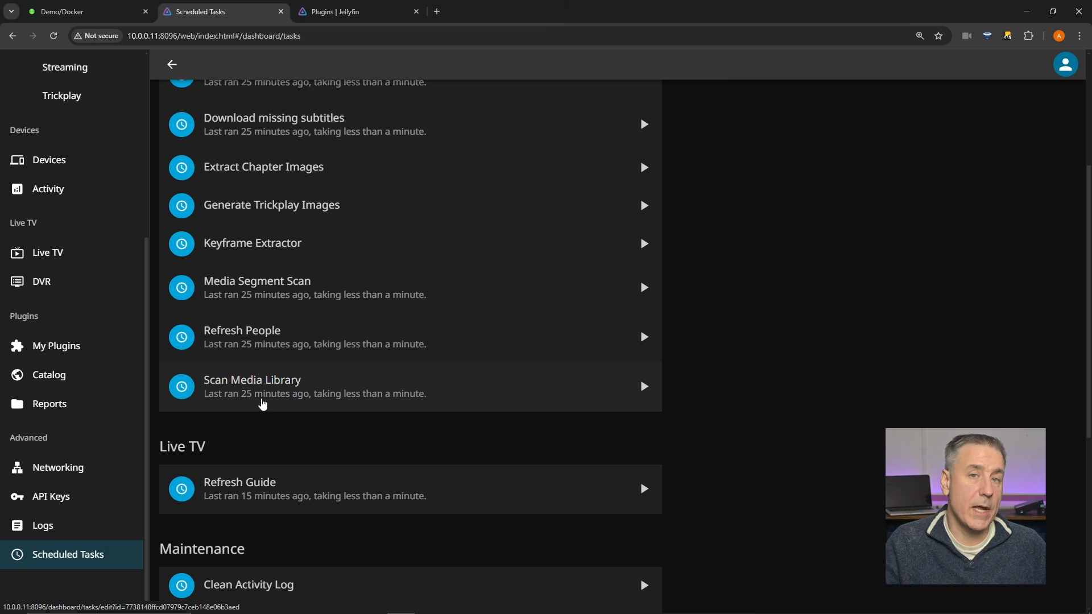
click(643, 387)
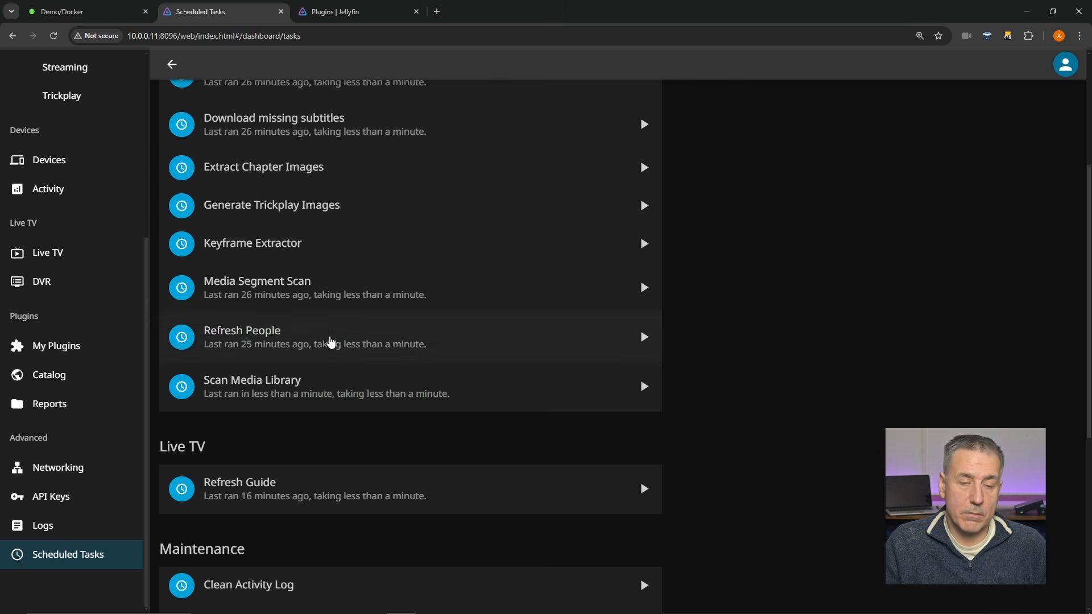
scroll(398, 503, up, 4)
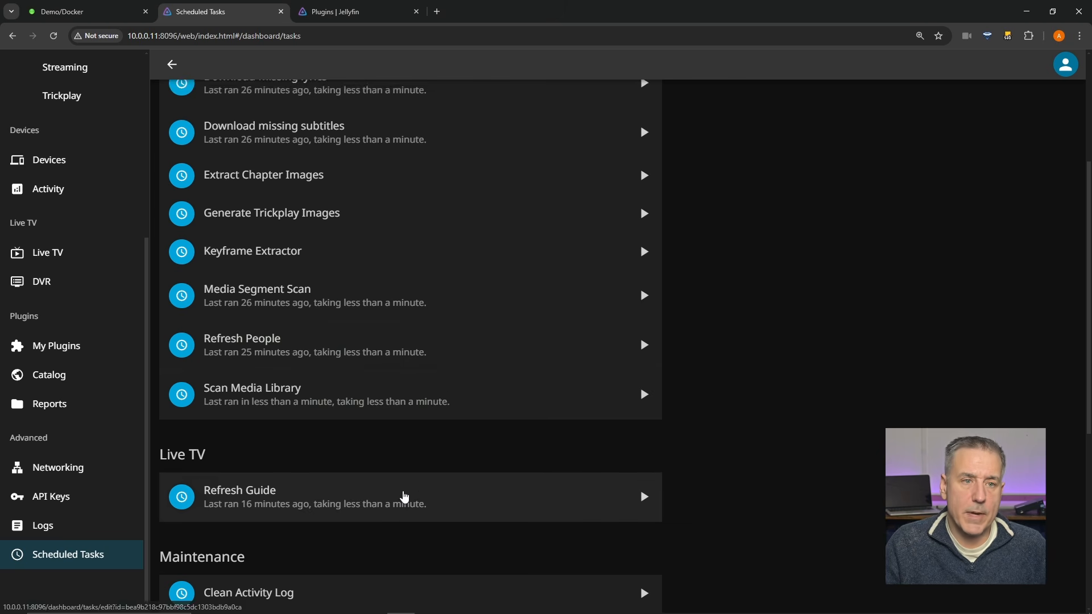
scroll(122, 63, up, 5)
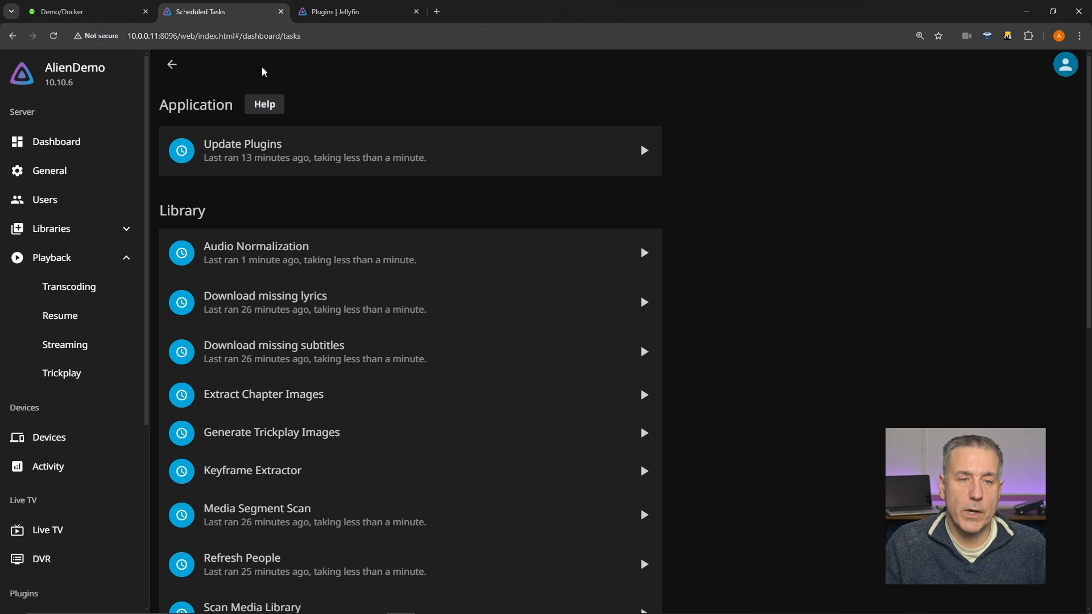
Open The Beverly Hillbillies in the Shows library and check which management options are offered for the series.
click(59, 73)
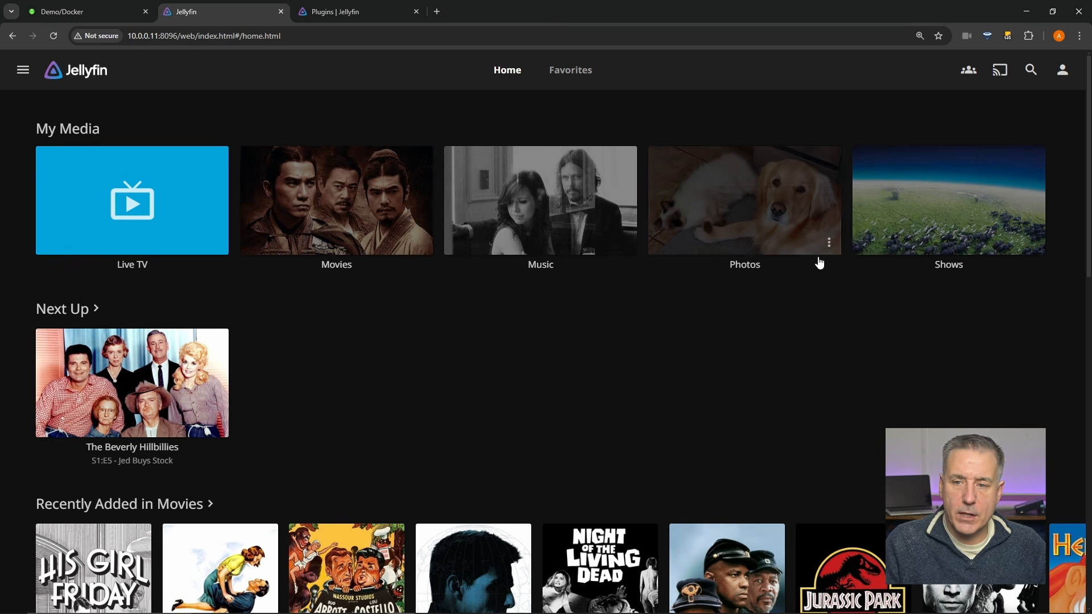
click(949, 212)
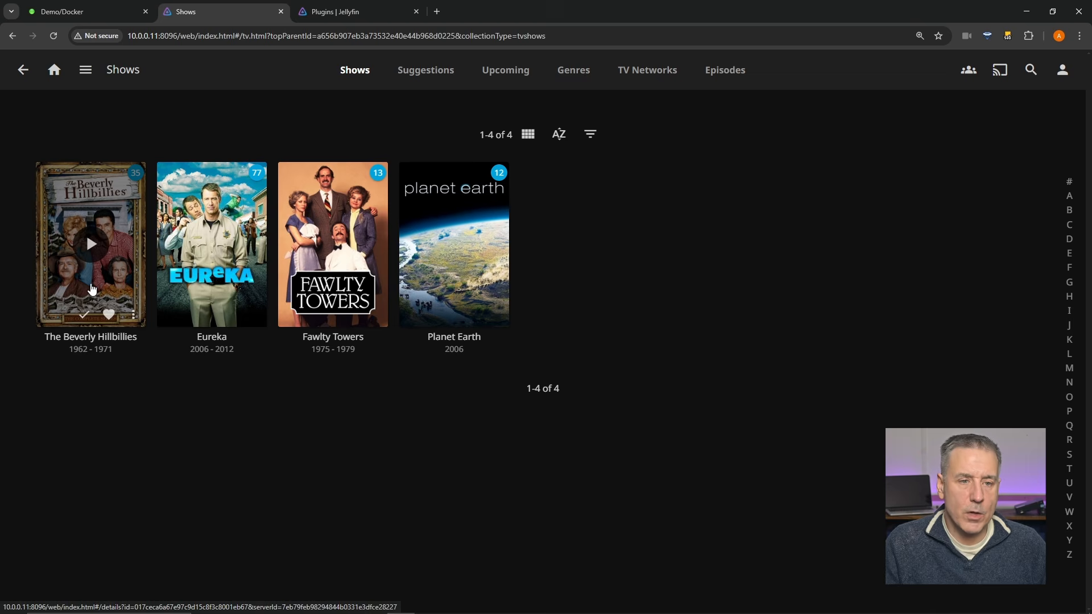
click(93, 288)
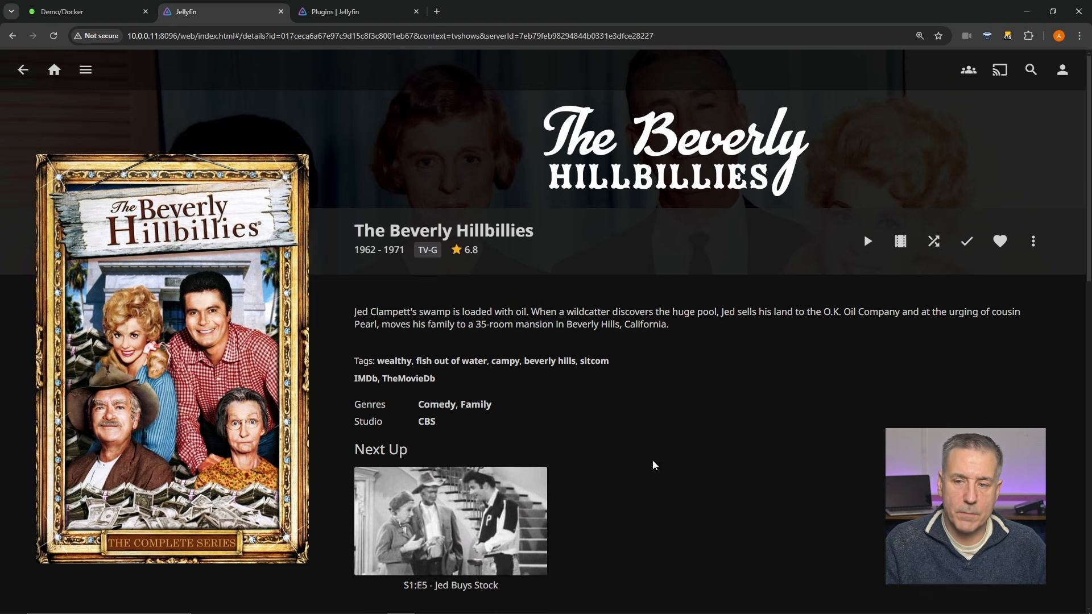
mouse_move(489, 538)
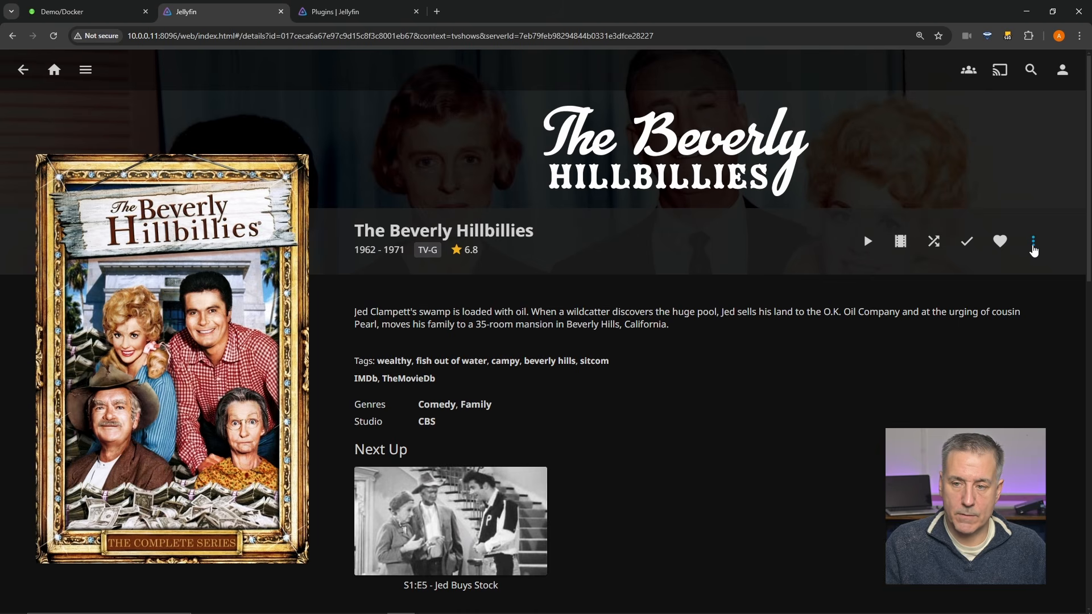
click(1033, 242)
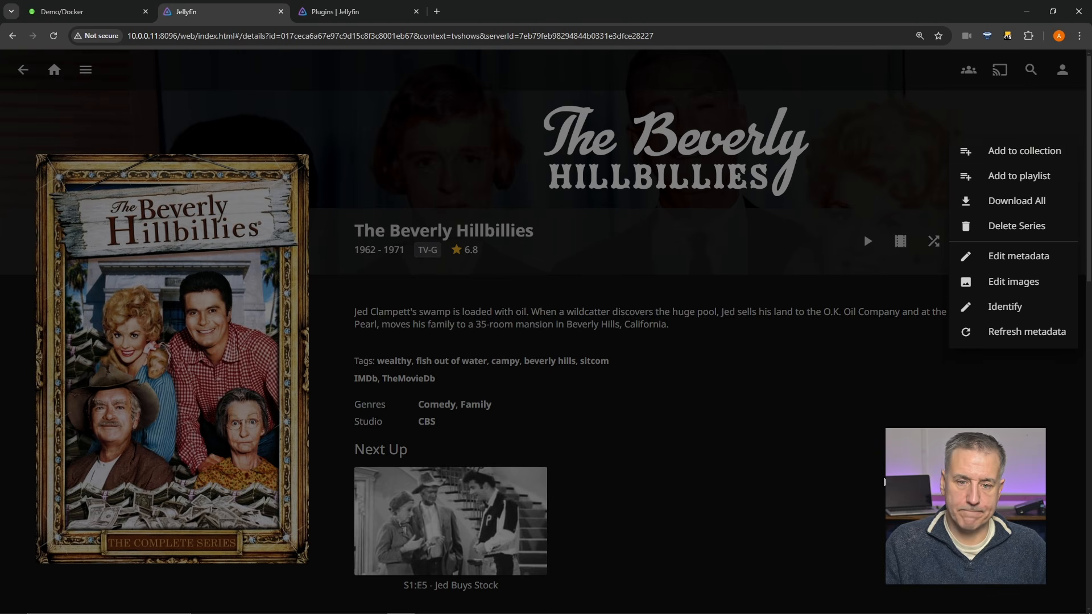
click(859, 463)
Examine the seasons, cast and crew, and similar titles of The Beverly Hillbillies.
scroll(497, 407, down, 8)
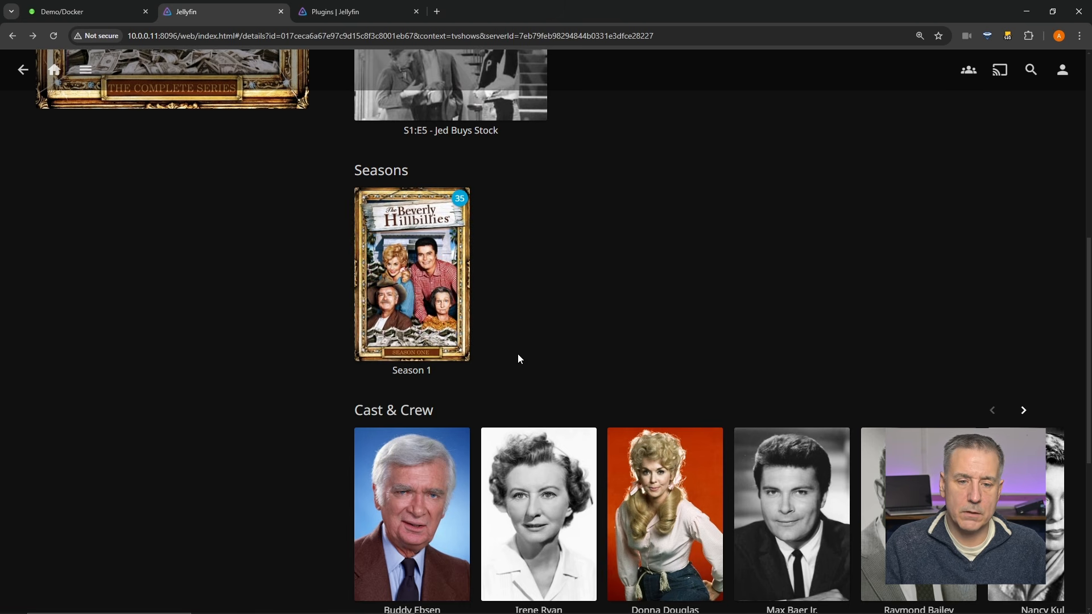
scroll(522, 352, down, 2)
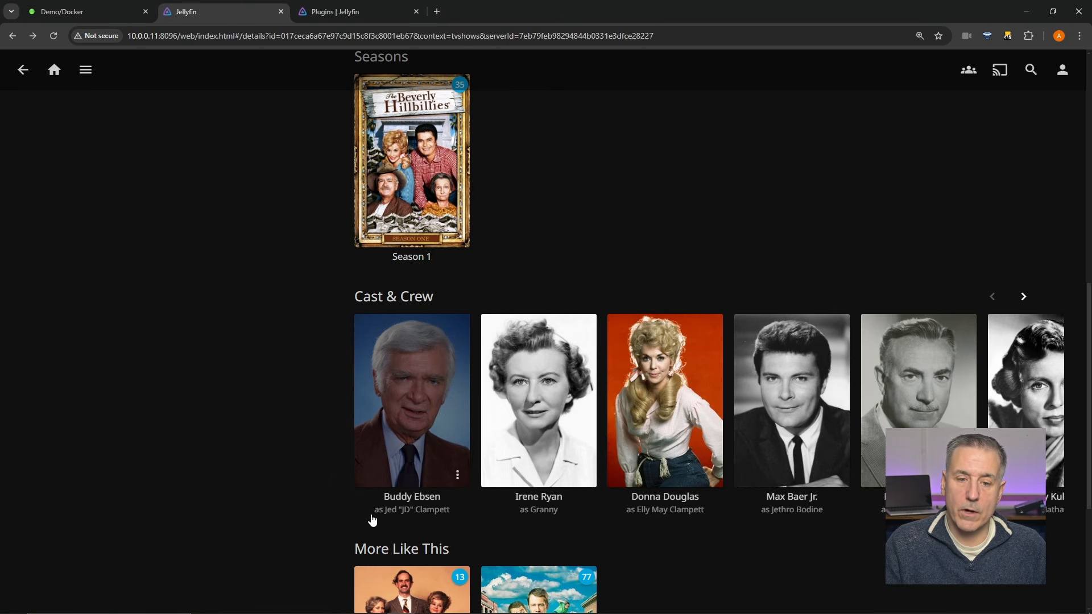
scroll(655, 337, down, 4)
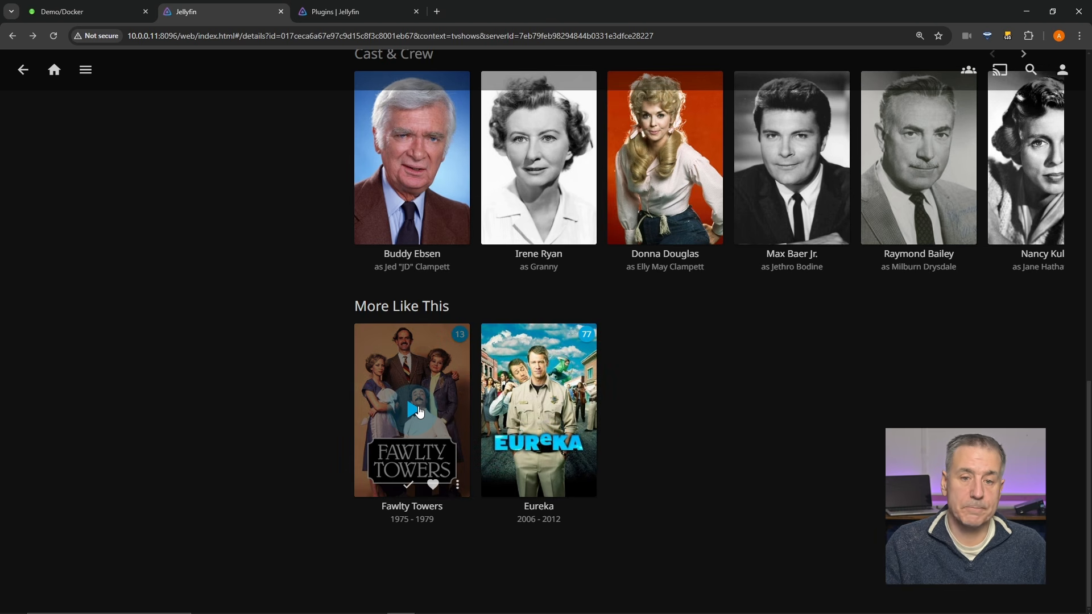
scroll(534, 401, up, 7)
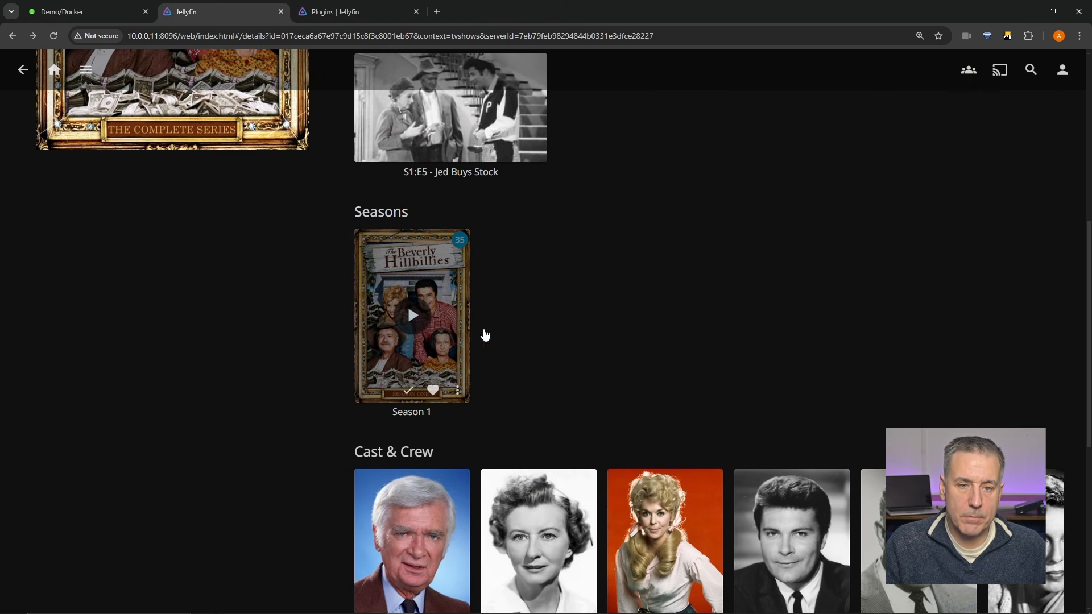
Test playback of The Beverly Hillbillies Season 1 episode 1, The Clampetts Strike Oil, and return to the home page.
click(448, 292)
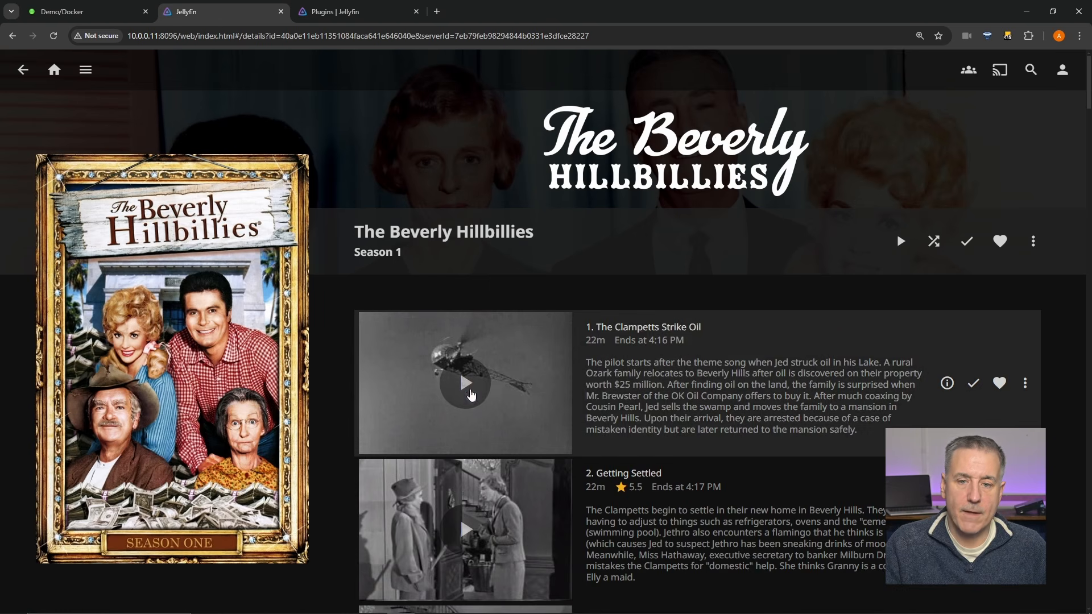
click(473, 384)
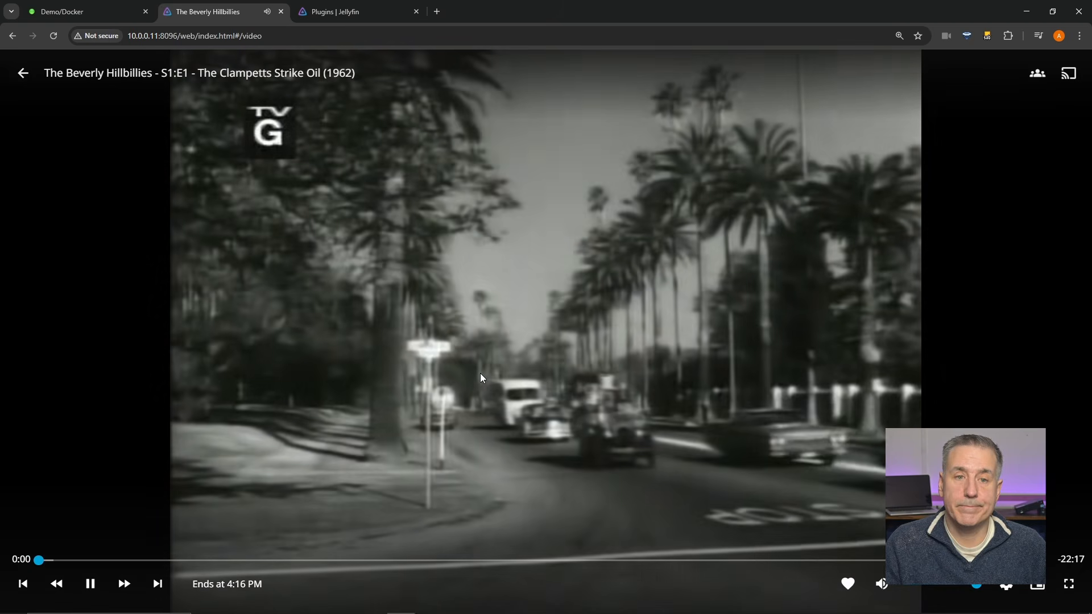
click(480, 373)
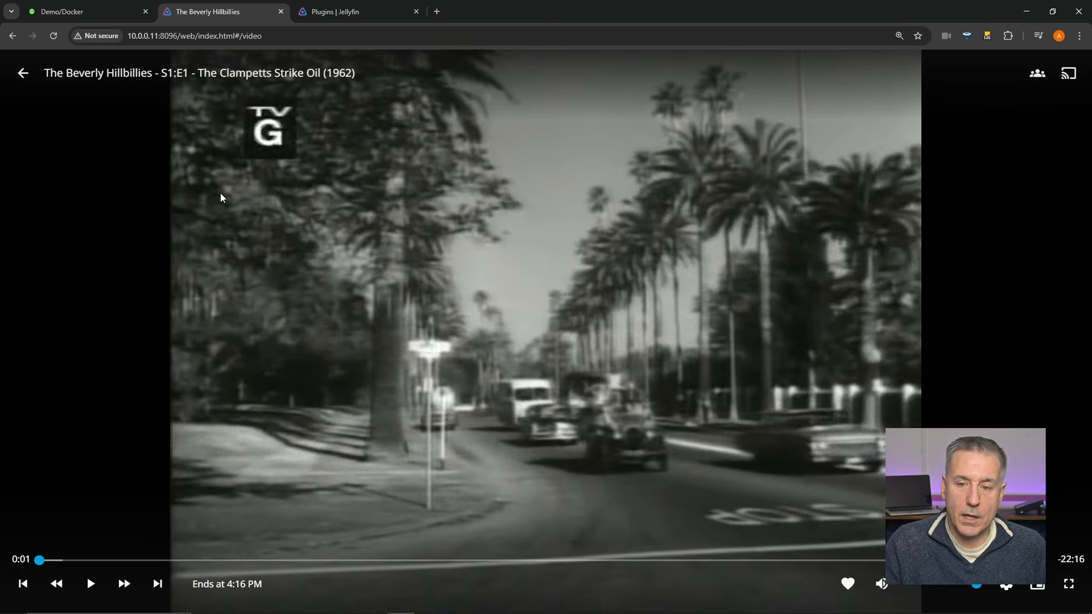
click(23, 73)
click(22, 71)
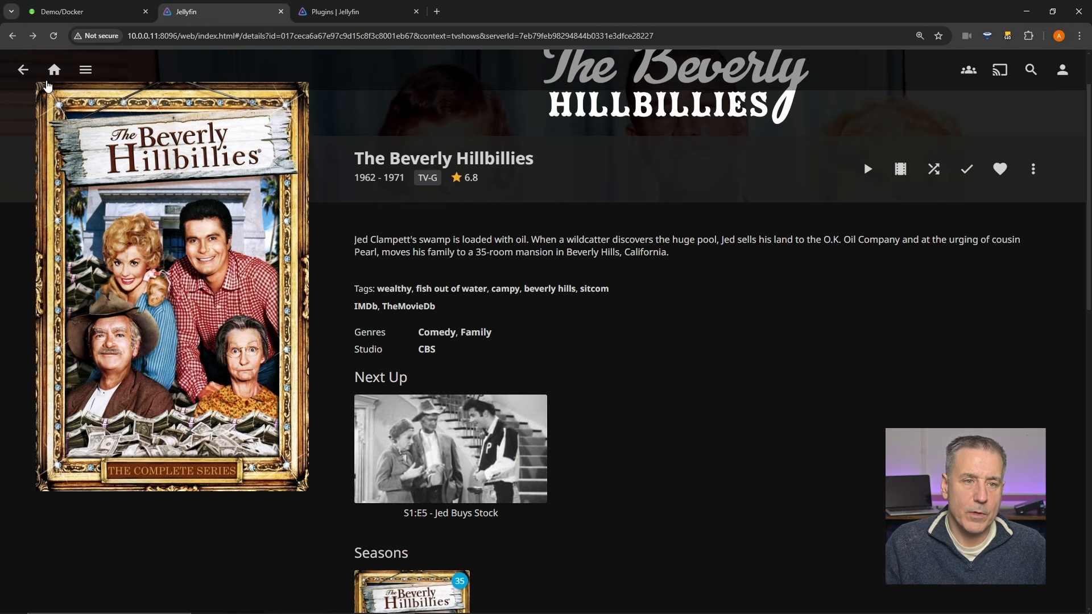
click(57, 71)
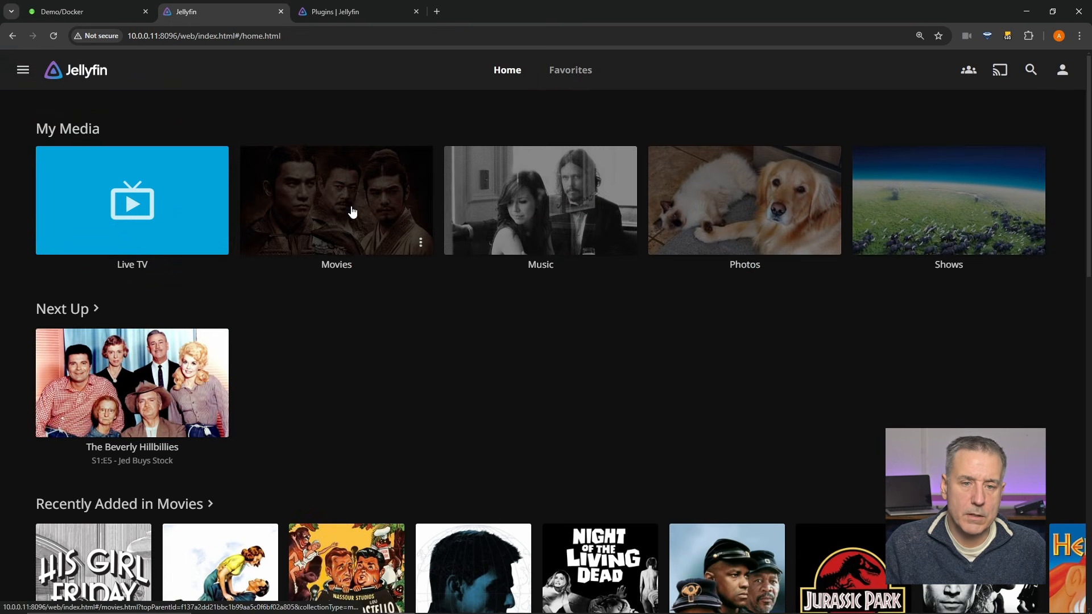
Open Africa Screams in the Movies library and review its details, cast and crew, and similar titles.
click(322, 215)
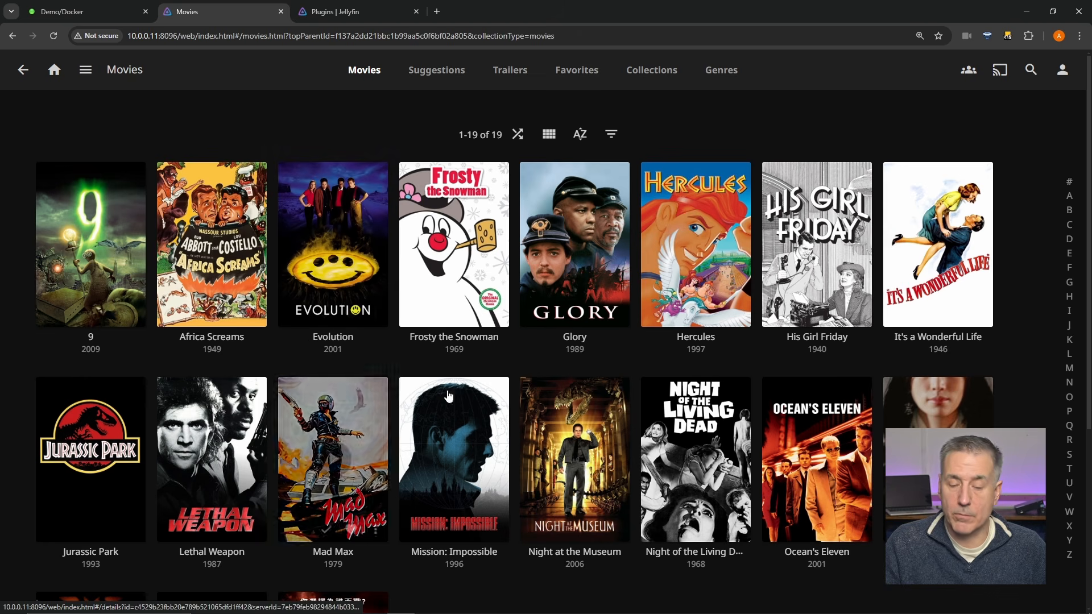
click(214, 288)
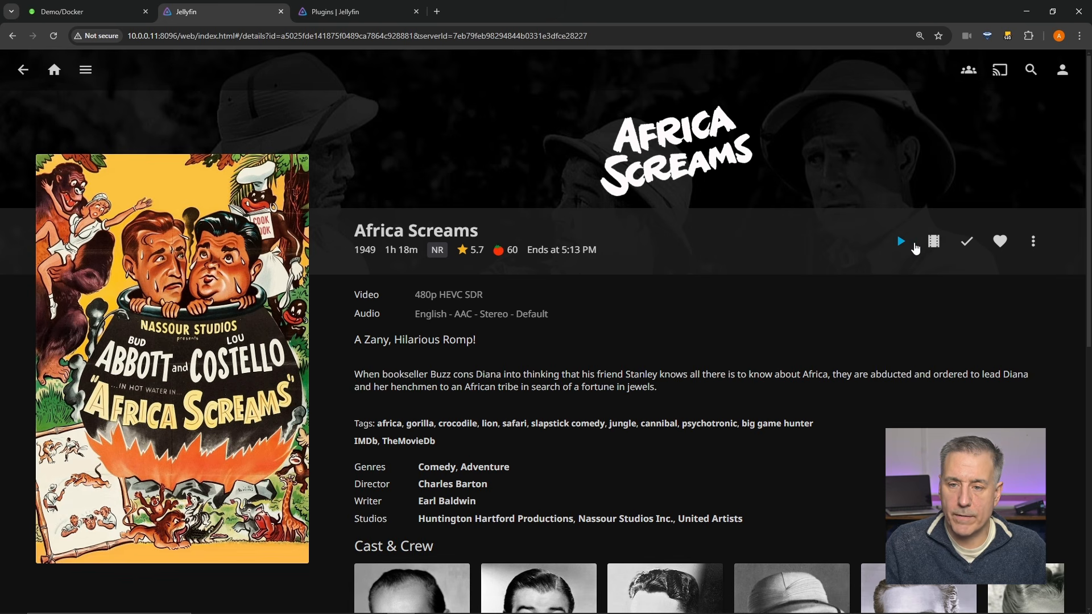
click(967, 242)
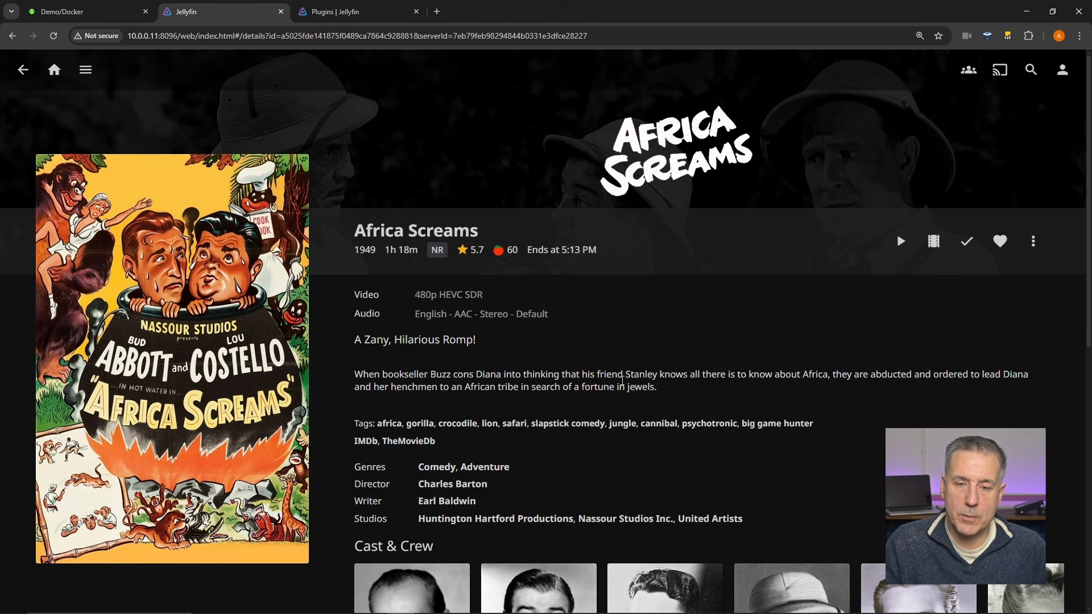
scroll(469, 412, down, 5)
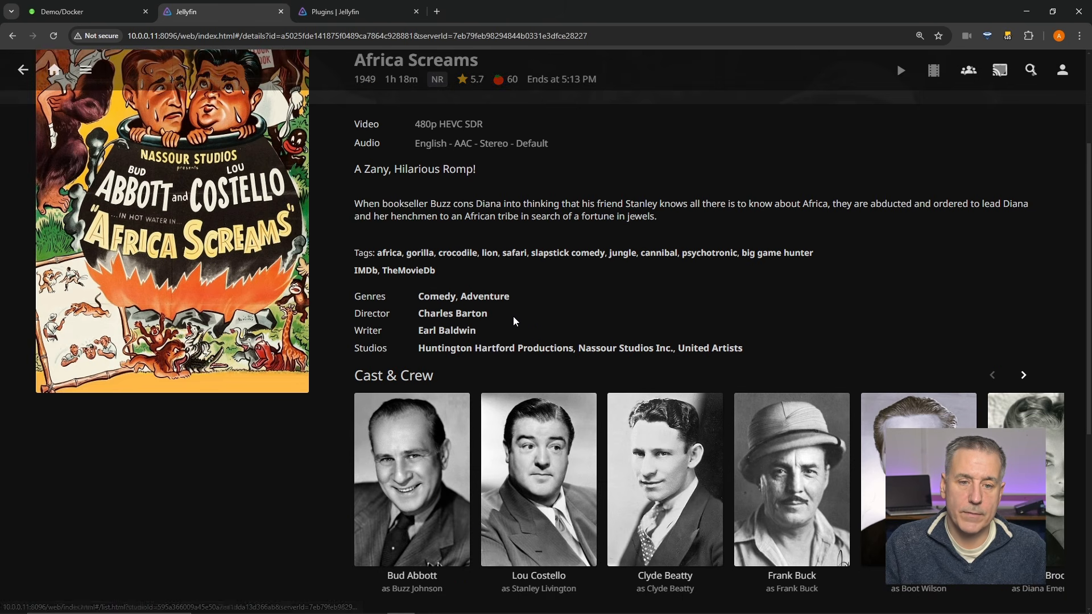
scroll(568, 341, down, 3)
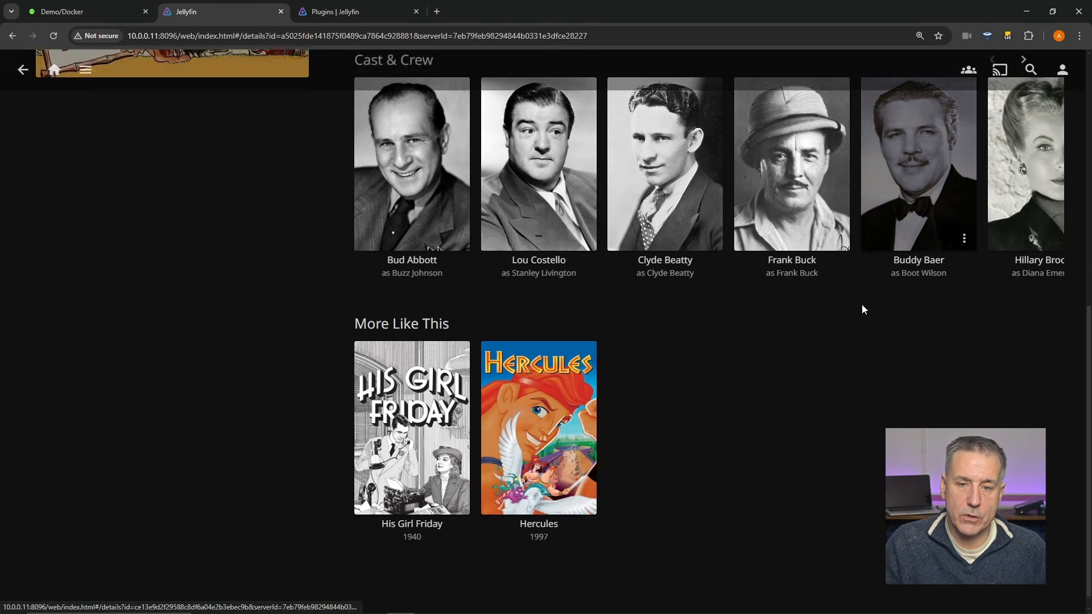
mouse_move(549, 404)
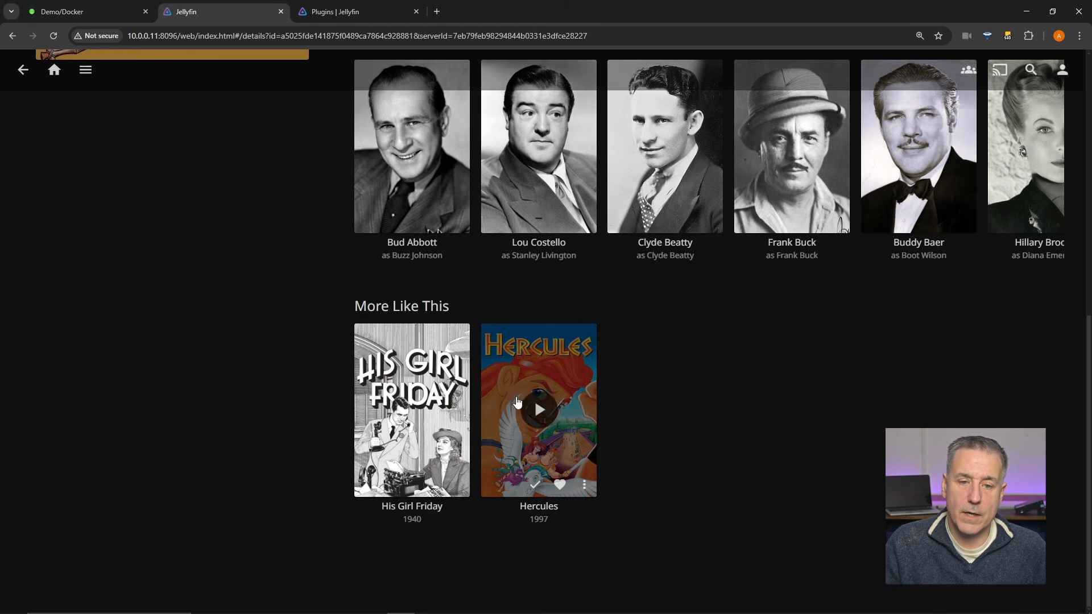
scroll(550, 404, up, 10)
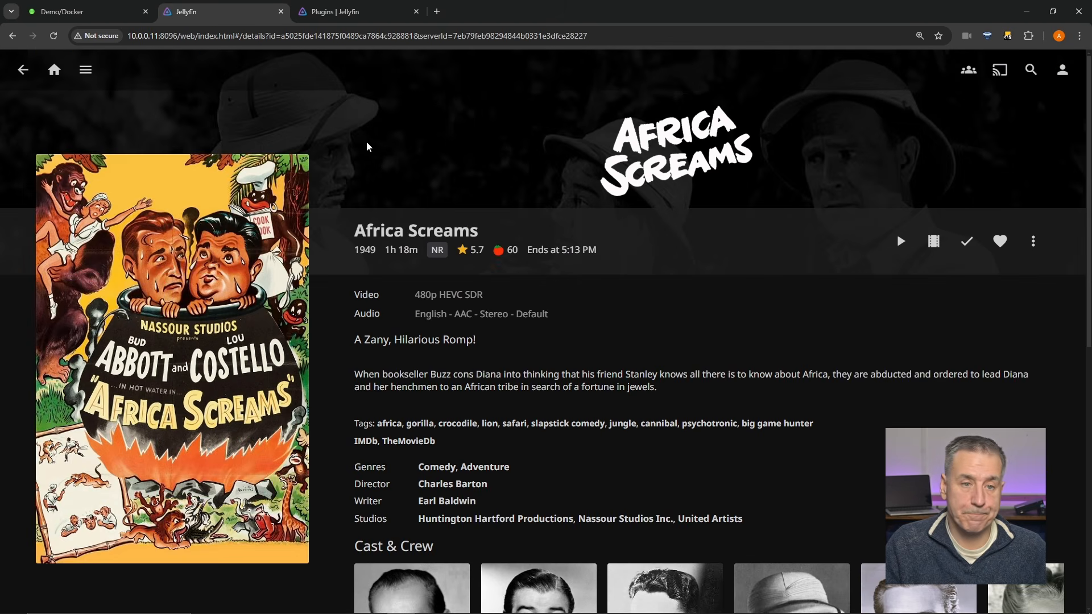
Open the album Barton Hollow by The Civil Wars in the Music library and view its track list.
click(54, 70)
click(487, 262)
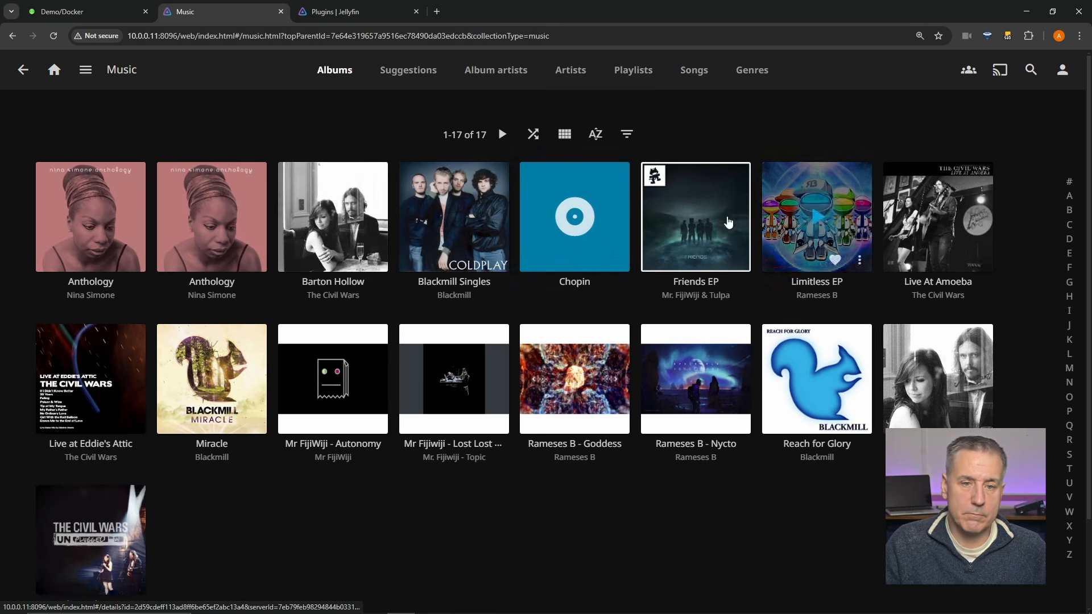
click(321, 255)
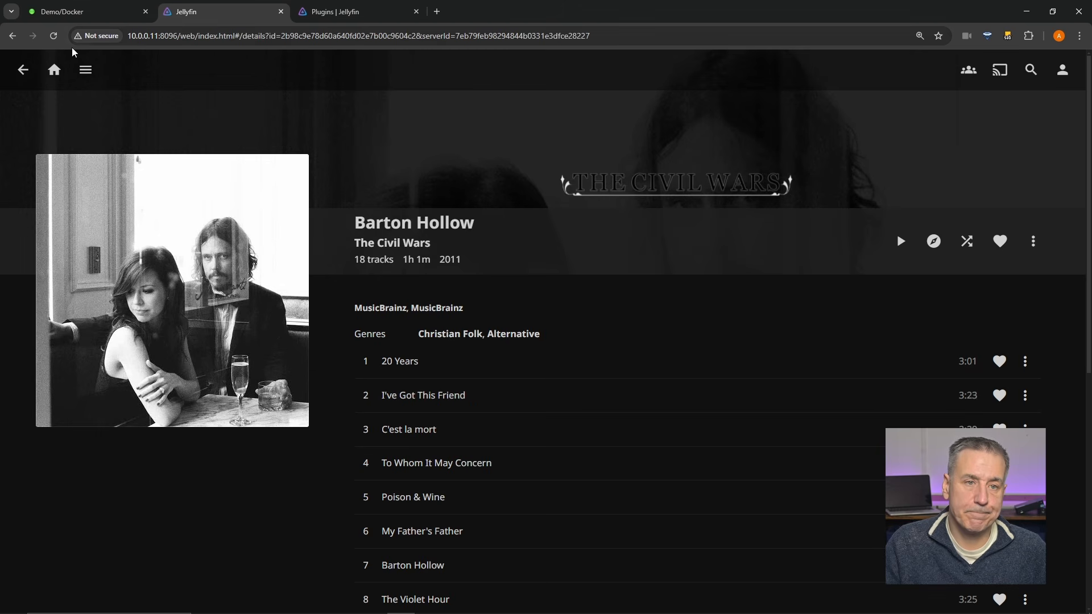
View the photo 20230327_103522 from the Photos library full size and close it.
click(54, 70)
click(823, 212)
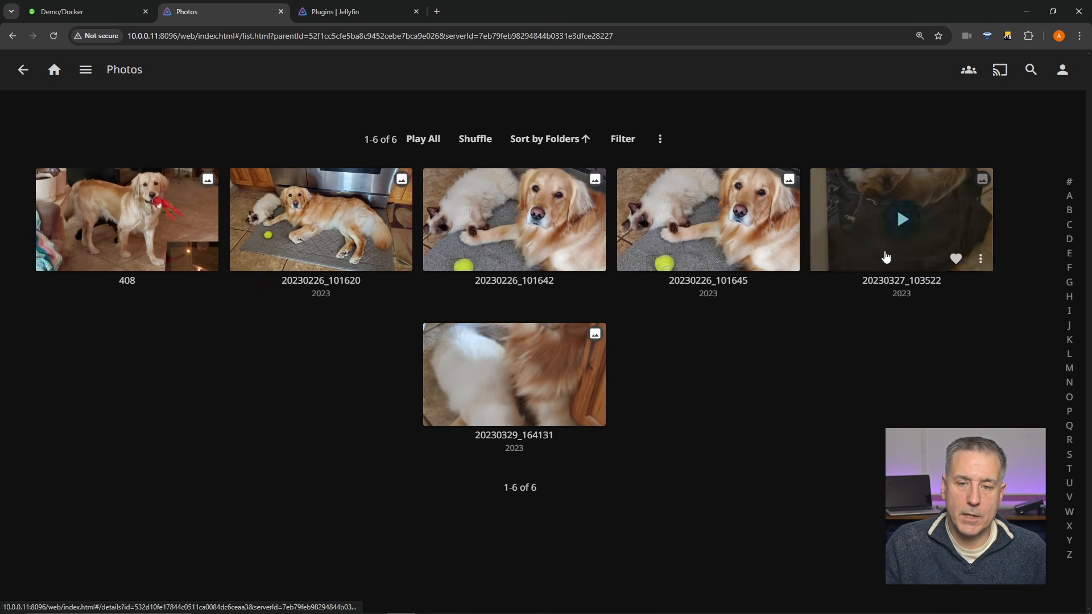
click(900, 238)
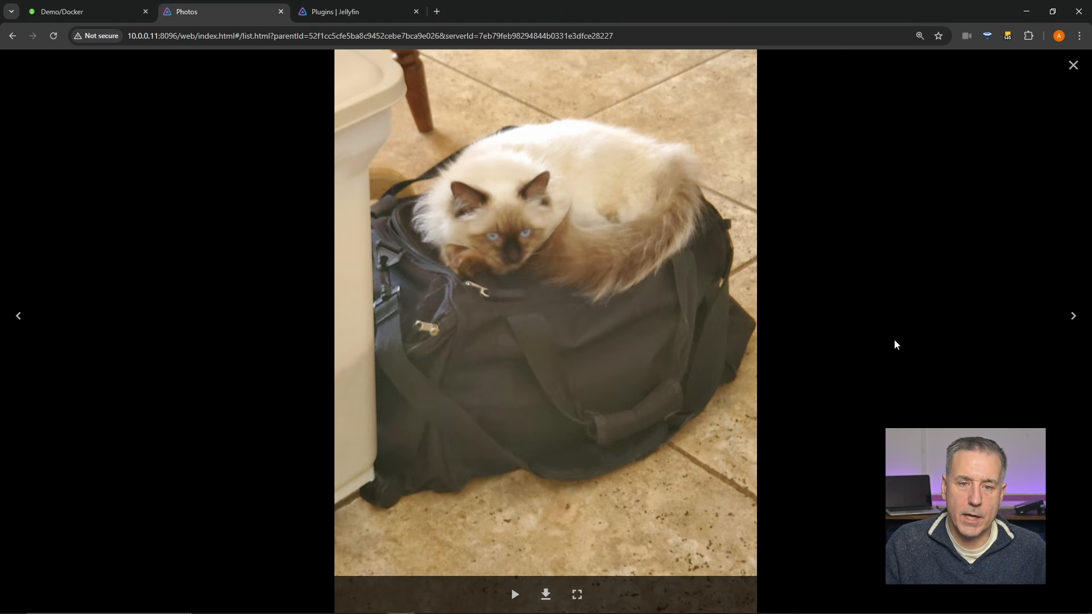
key(Escape)
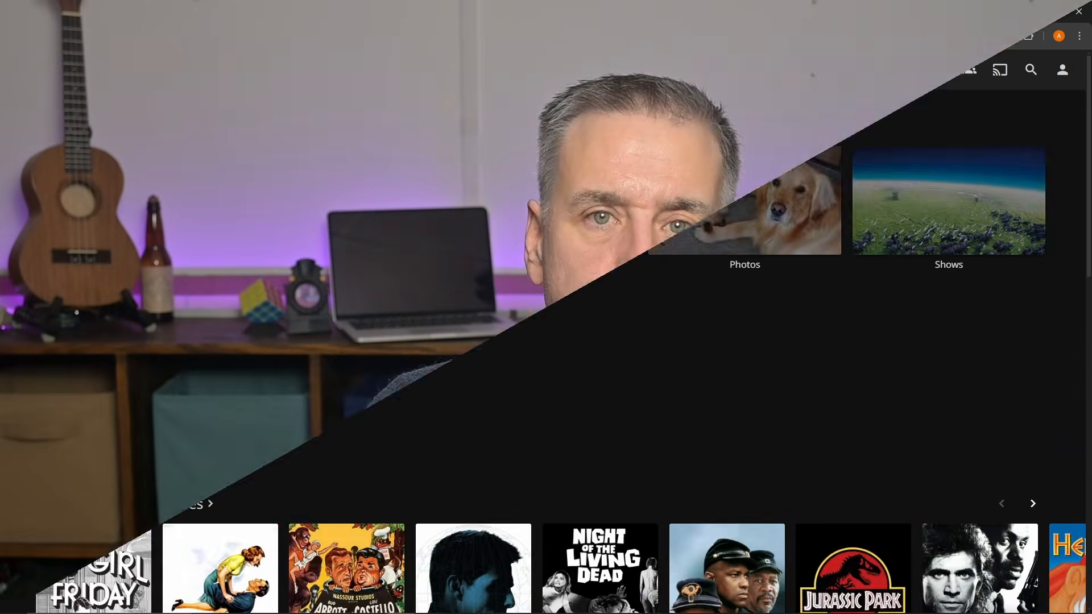